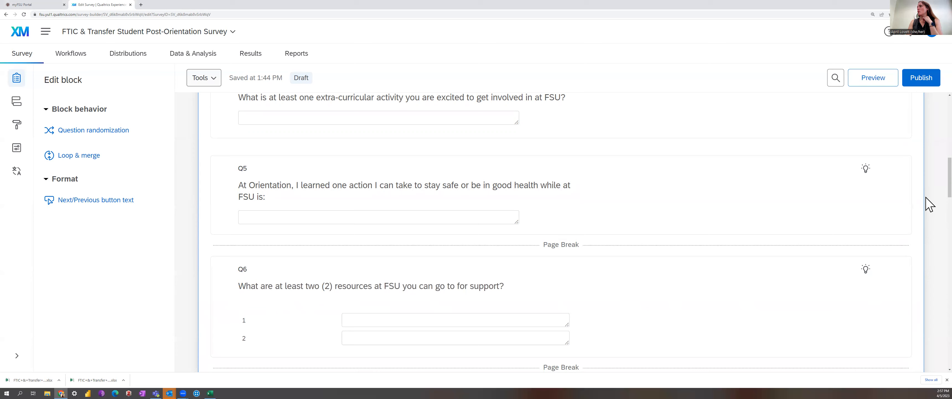
Open the Data & Analysis section of the FTIC & Transfer Student Post-Orientation Survey.
scroll(929, 185, "up", 6)
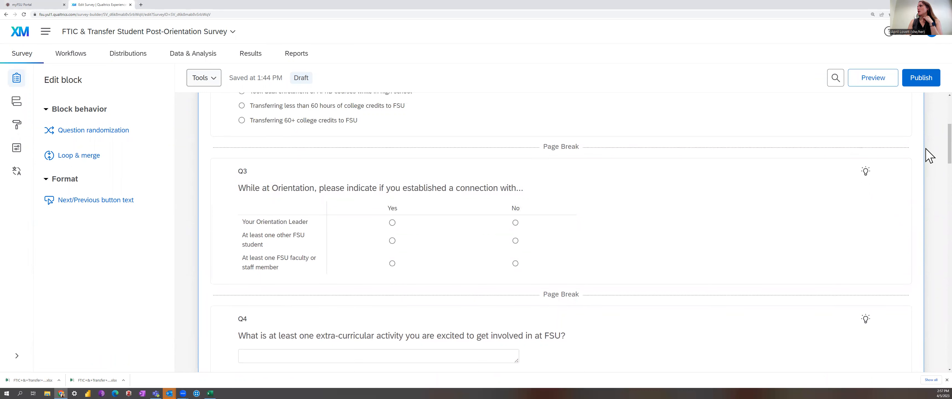
scroll(930, 152, "up", 5)
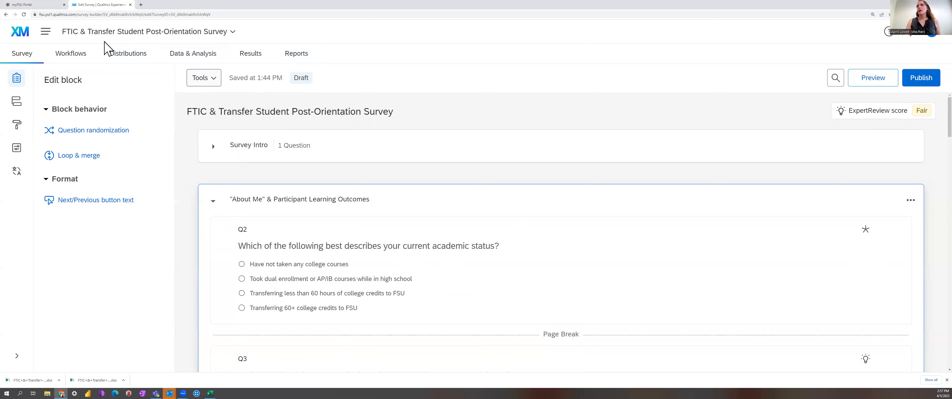
left_click(311, 112)
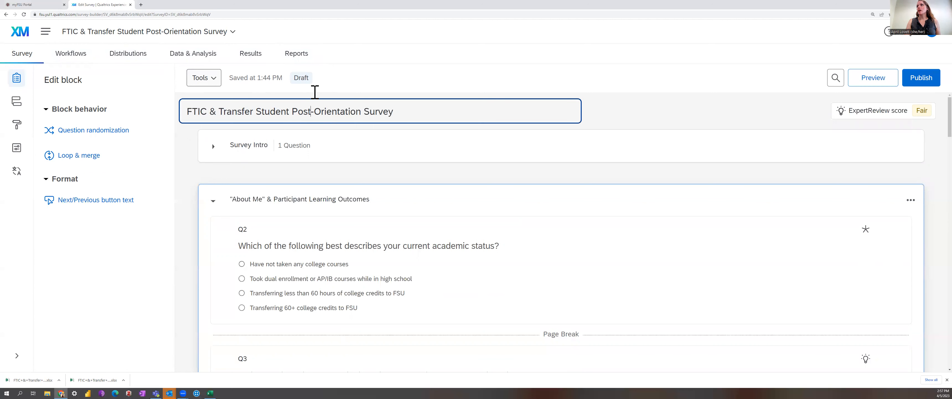
left_click(198, 56)
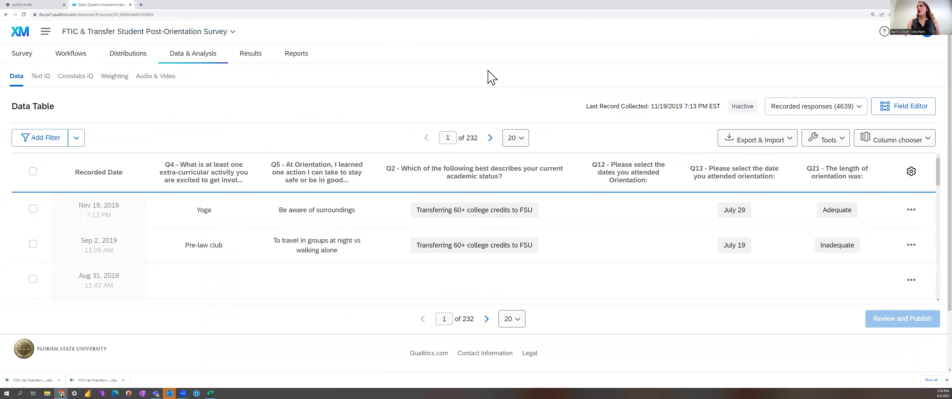
Export the response data table as an Excel file with all fields and choice text.
left_click(782, 142)
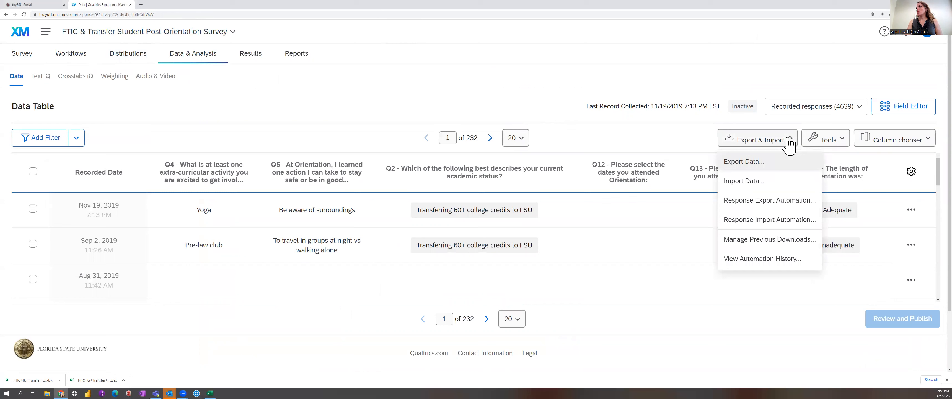
left_click(741, 163)
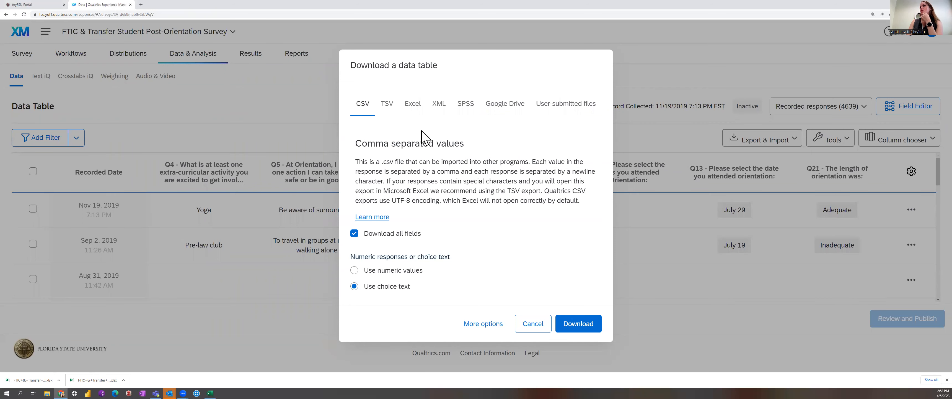
left_click(466, 107)
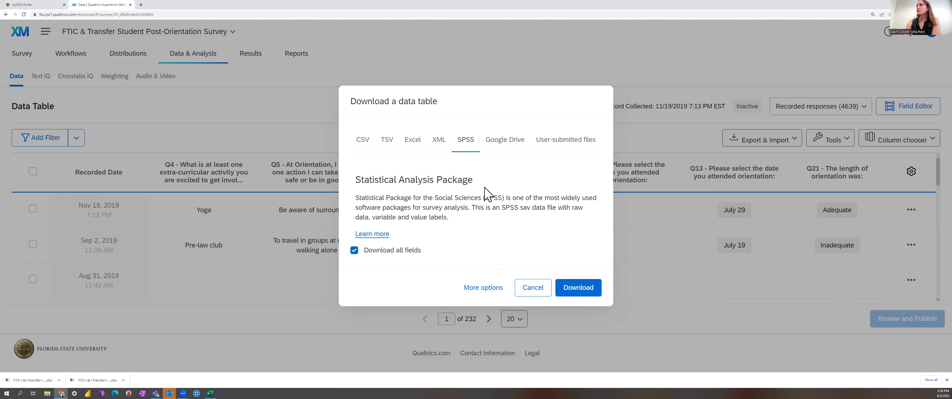
left_click(510, 145)
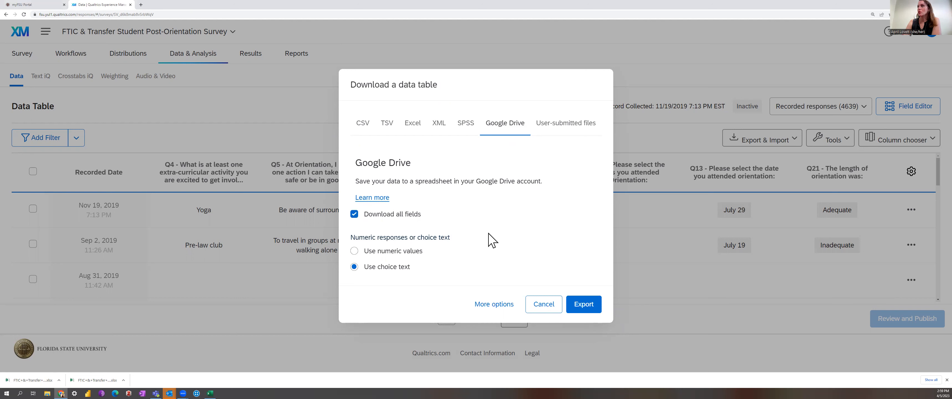
left_click(413, 123)
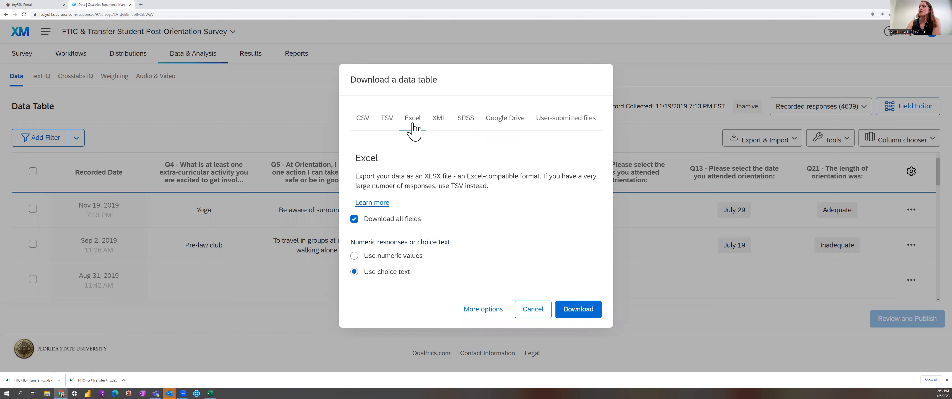
left_click(579, 310)
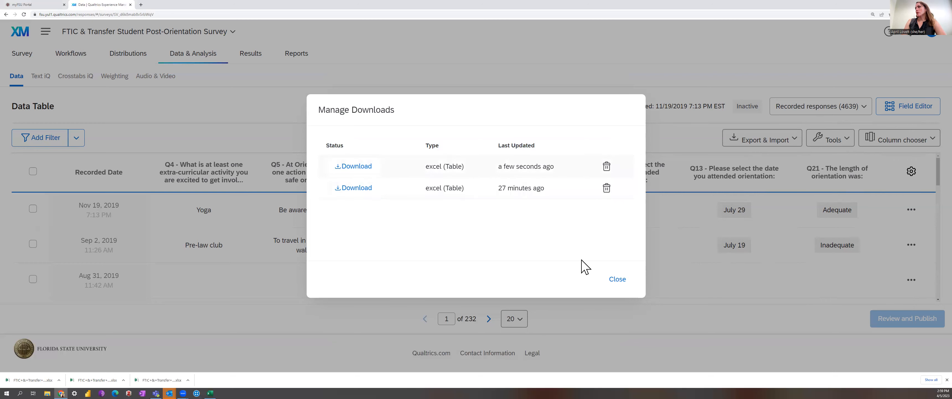
Close the downloads list and switch to the downloaded spreadsheet in Excel, maximizing its window.
left_click(618, 280)
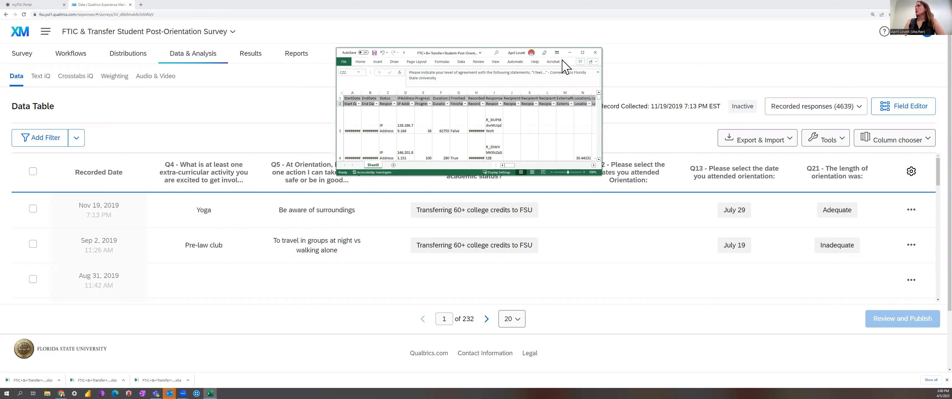
left_click(583, 52)
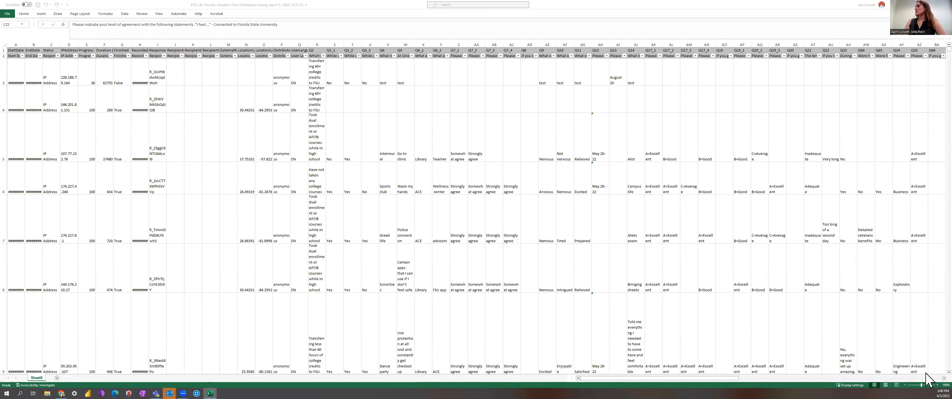
Scroll through the exported spreadsheet to review its columns and responses.
scroll(928, 378, "up", 1)
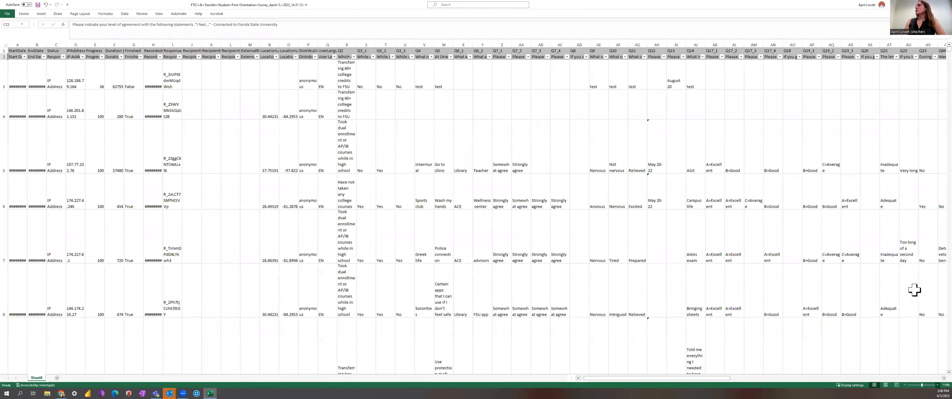
scroll(924, 222, "up", 1)
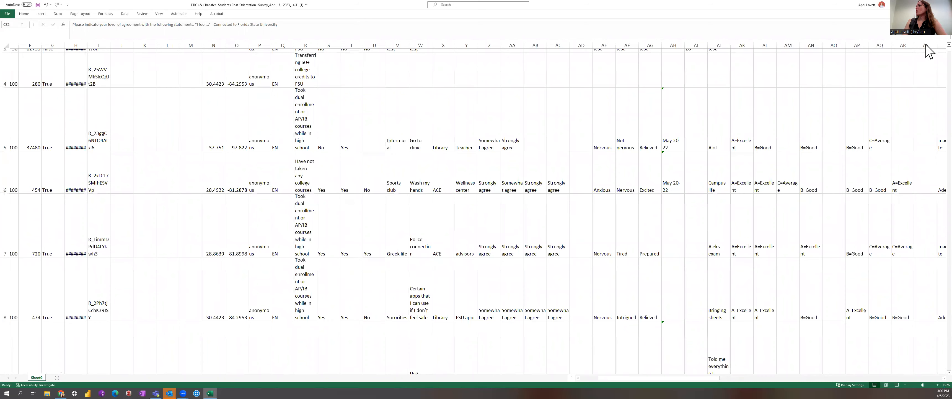
scroll(929, 51, "up", 1)
scroll(929, 51, "right", 1)
scroll(930, 51, "up", 1)
scroll(930, 51, "right", 1)
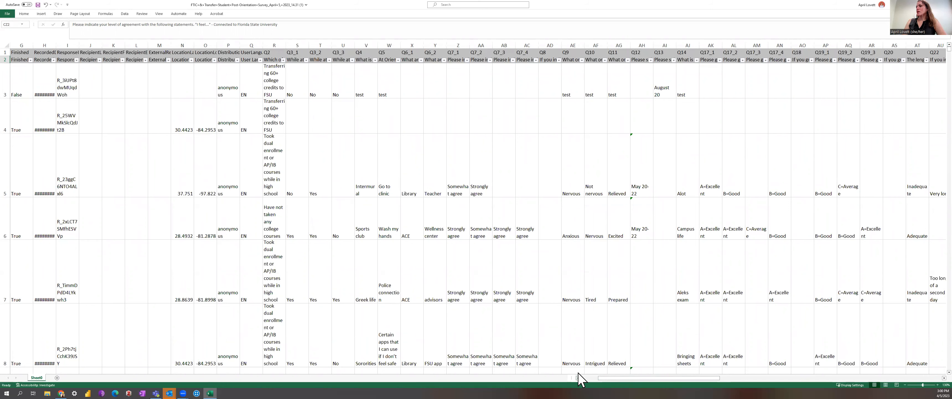
scroll(579, 372, "left", 1)
scroll(579, 372, "left", 5)
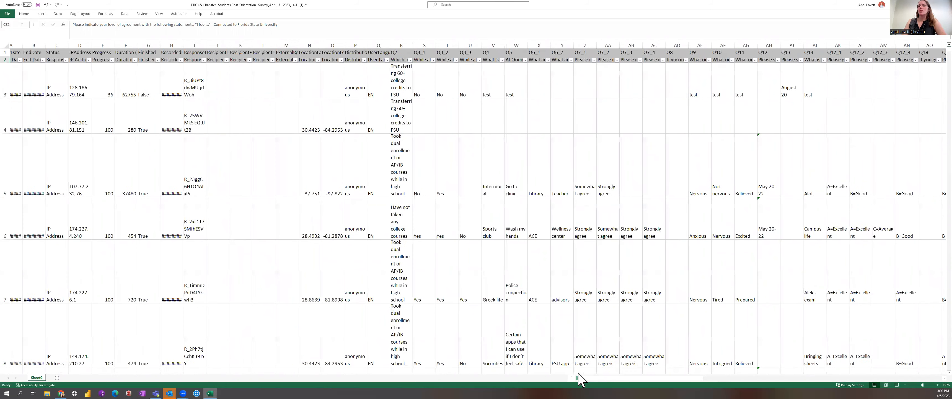
scroll(579, 378, "left", 1)
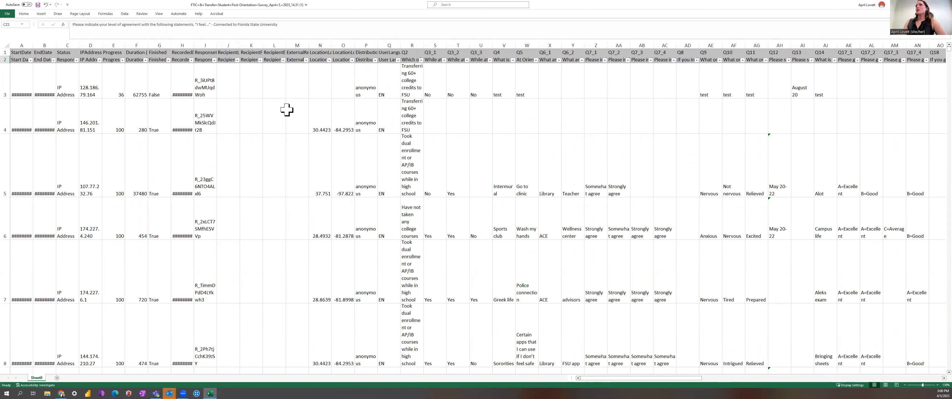
Auto-fit the StartDate and EndDate columns so the full dates display.
left_click_drag(17, 39, 352, 75)
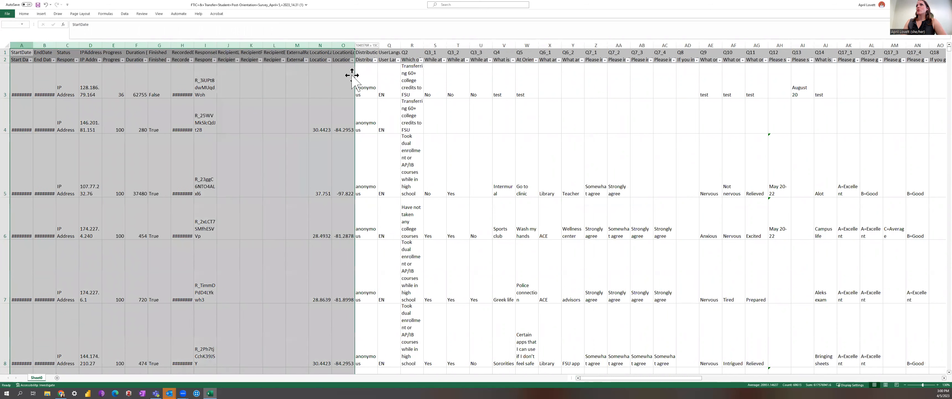
left_click(20, 68)
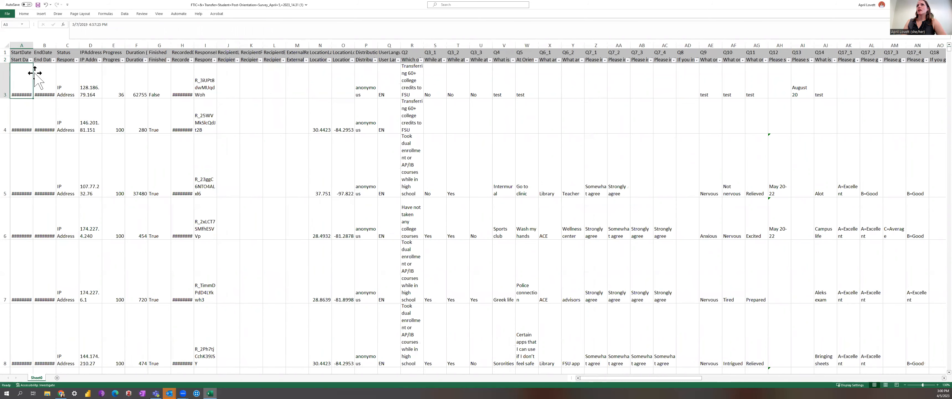
double_click(33, 45)
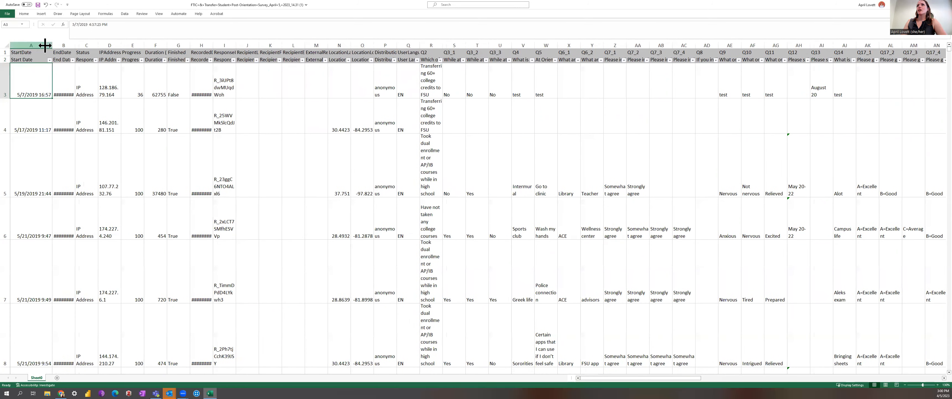
left_click(72, 45)
double_click(75, 45)
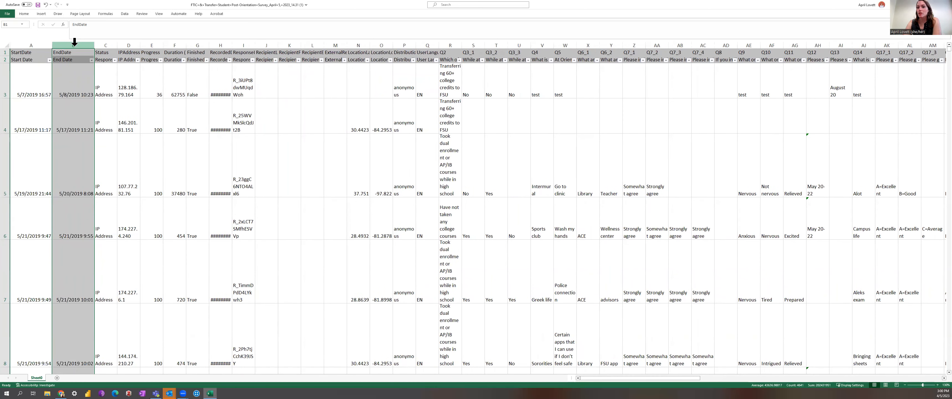
Inspect the Status, IPAddress, Progress and Finished columns and their cell values.
left_click(113, 87)
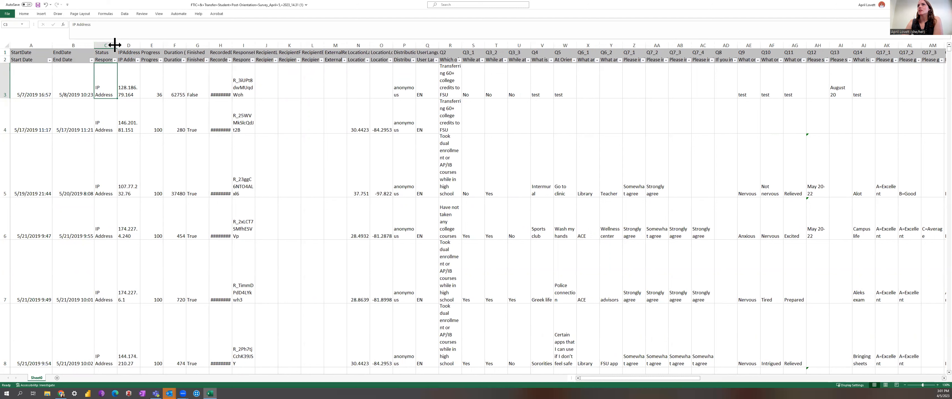
left_click_drag(111, 42, 127, 42)
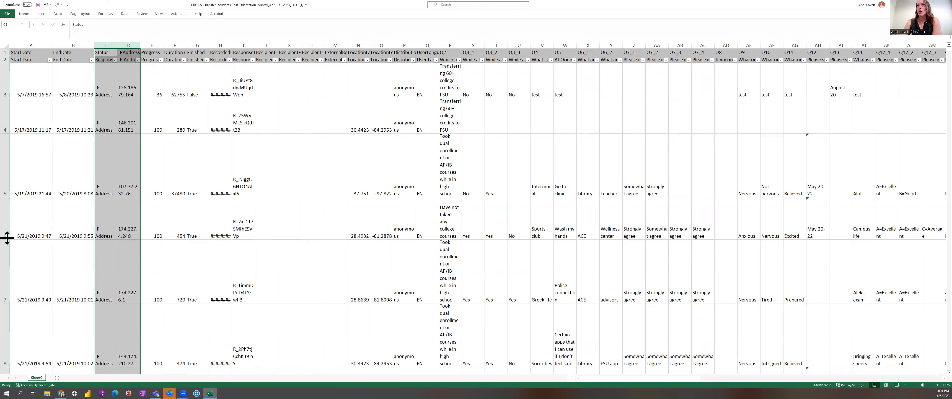
left_click(133, 75)
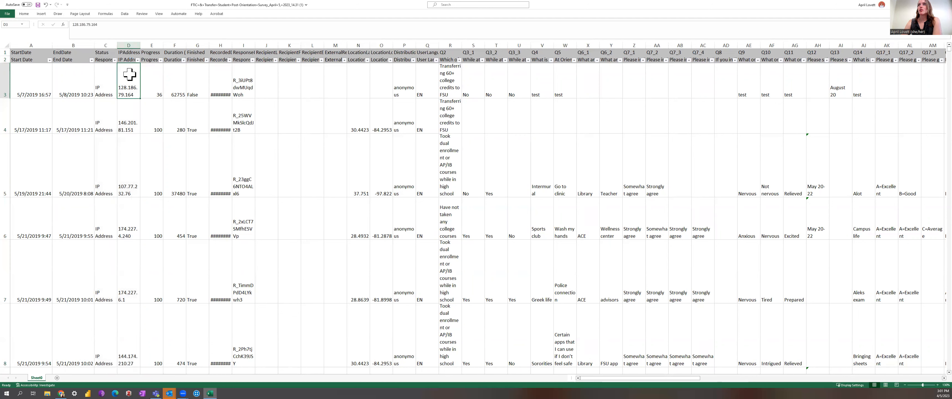
left_click(130, 41)
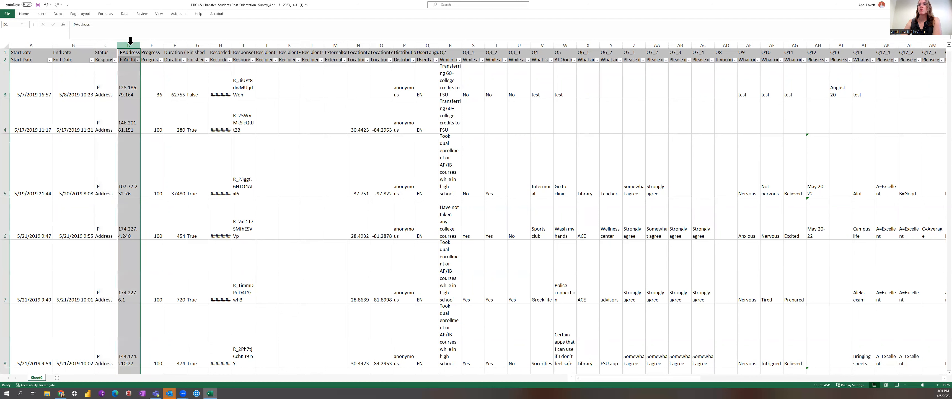
left_click(154, 105)
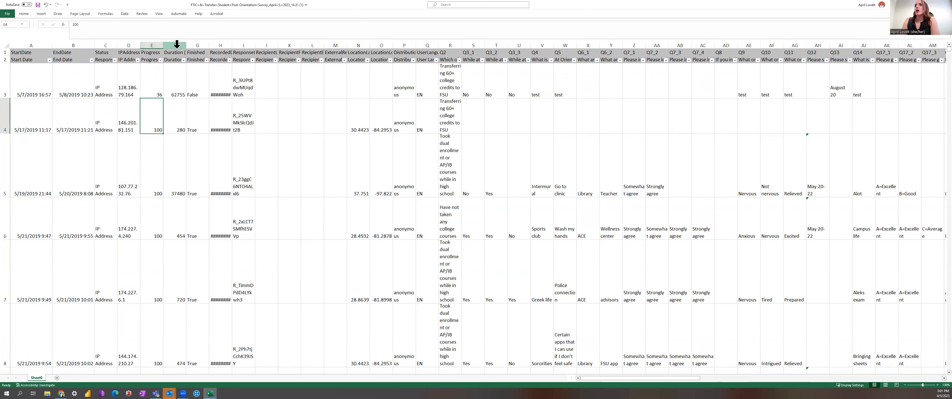
left_click(148, 80)
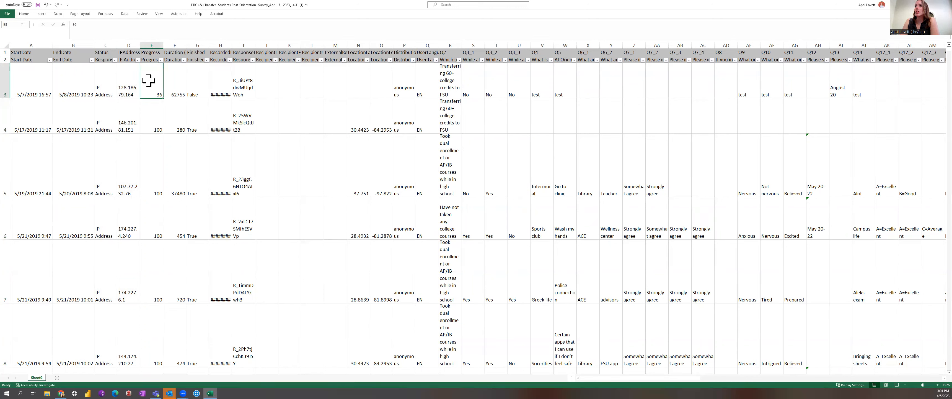
left_click(197, 45)
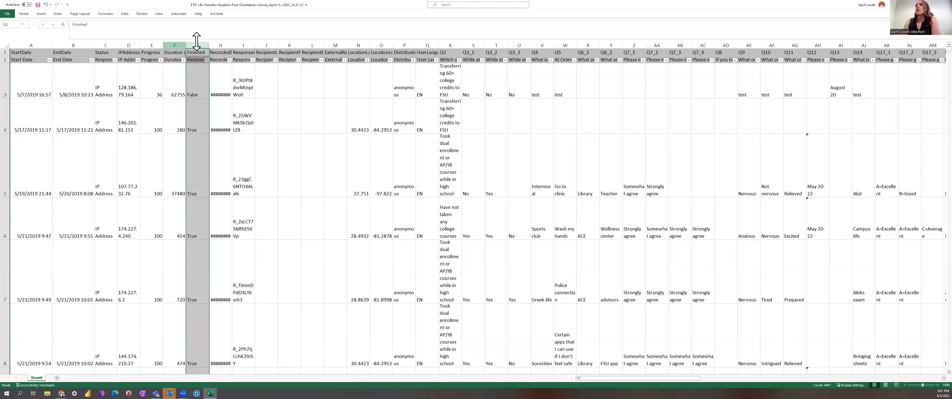
left_click(198, 72)
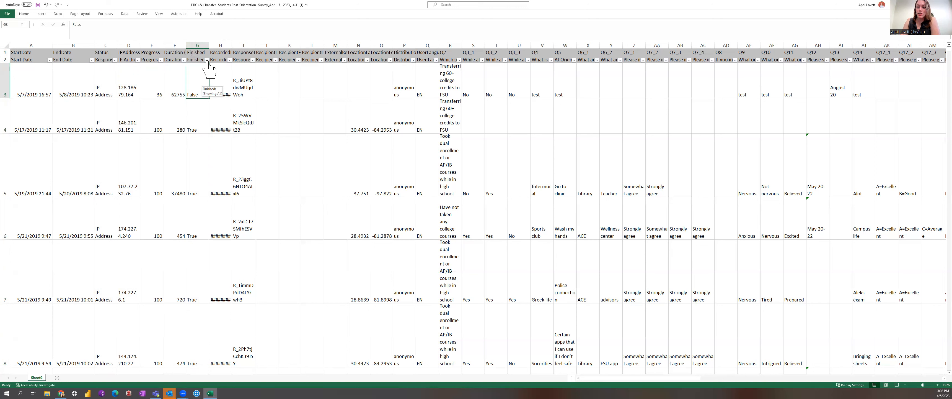
Filter the Finished column to show only False responses.
left_click(206, 60)
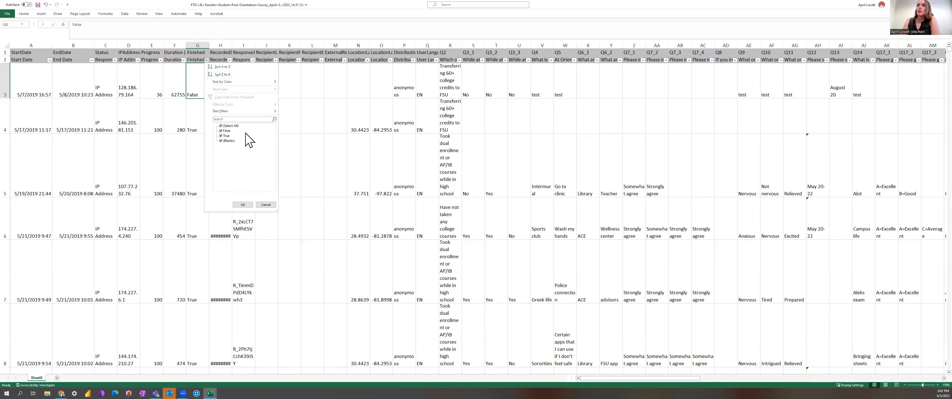
left_click(224, 126)
left_click(222, 131)
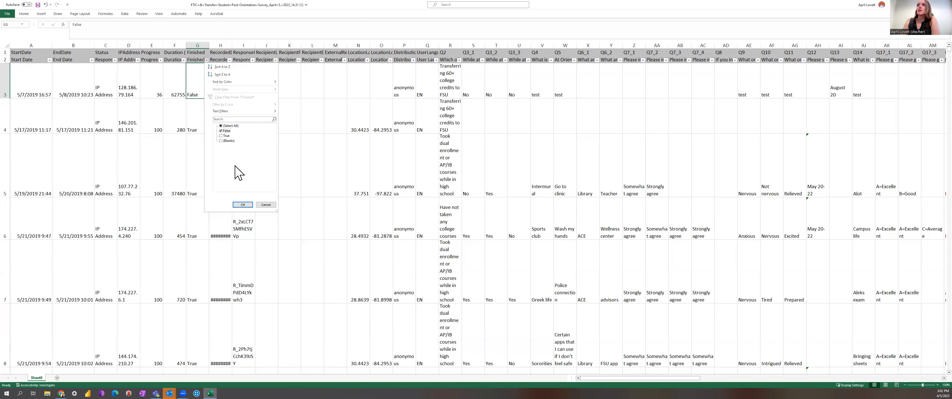
left_click(240, 205)
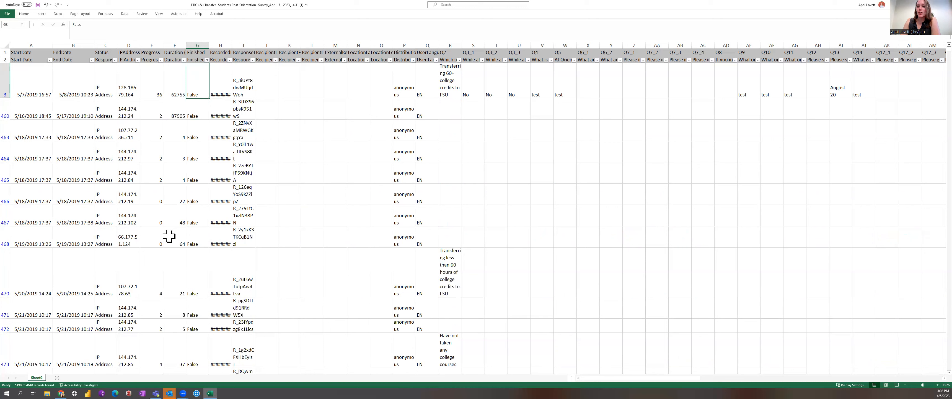
Clear the Finished column filter by reselecting all values.
left_click(207, 60)
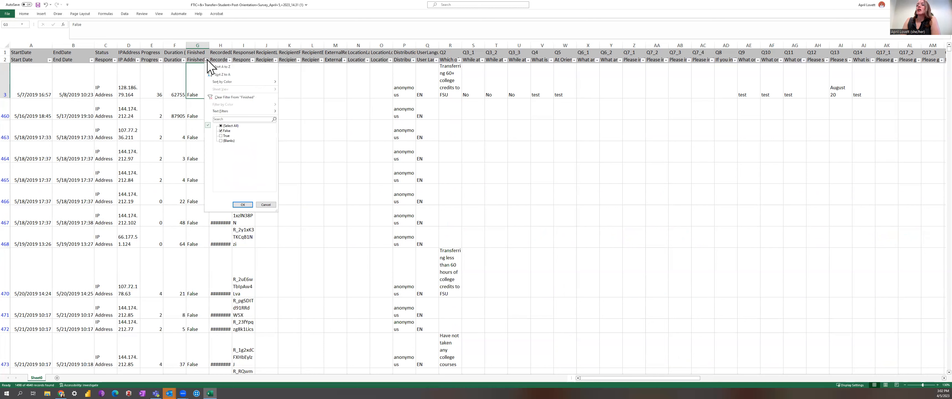
left_click(222, 126)
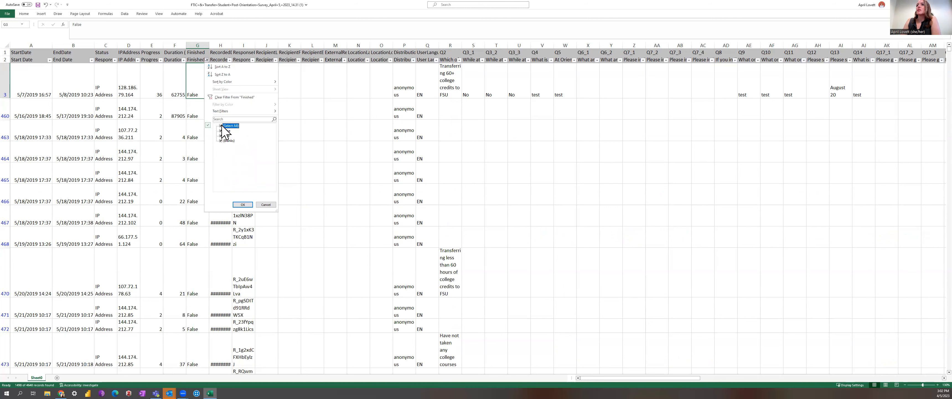
left_click(243, 205)
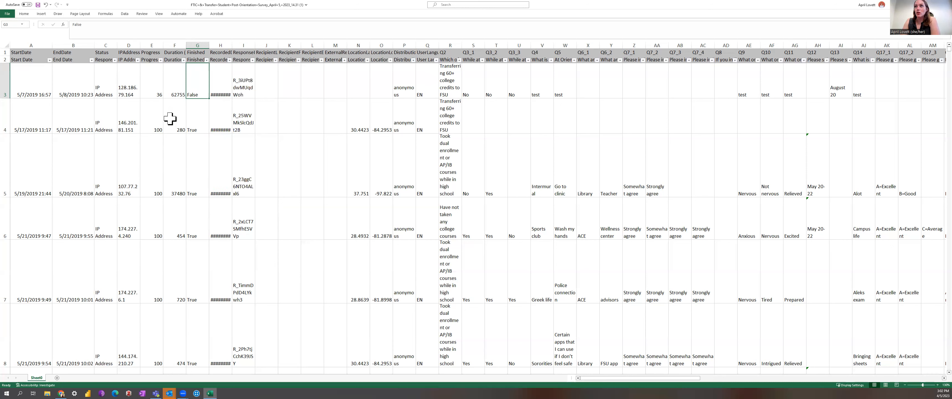
Inspect the filter value lists of the Progress, Finished and Duration columns without applying any filter.
left_click(161, 60)
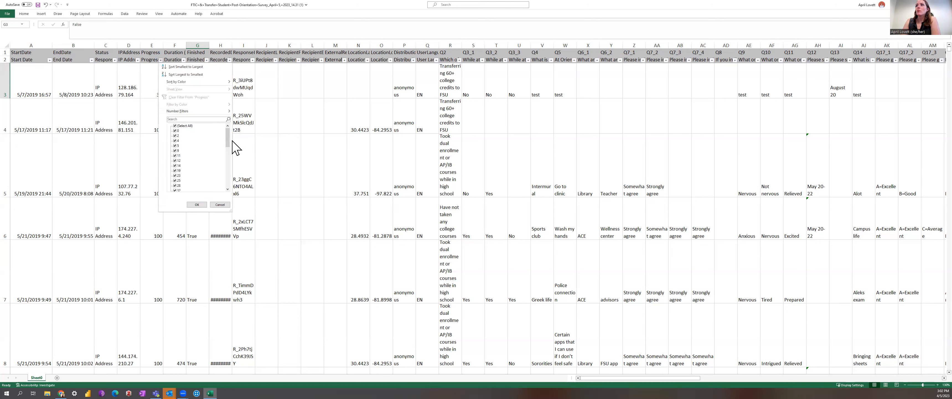
mouse_move(228, 142)
left_mouse_down()
mouse_move(226, 190)
mouse_move(241, 133)
left_mouse_up()
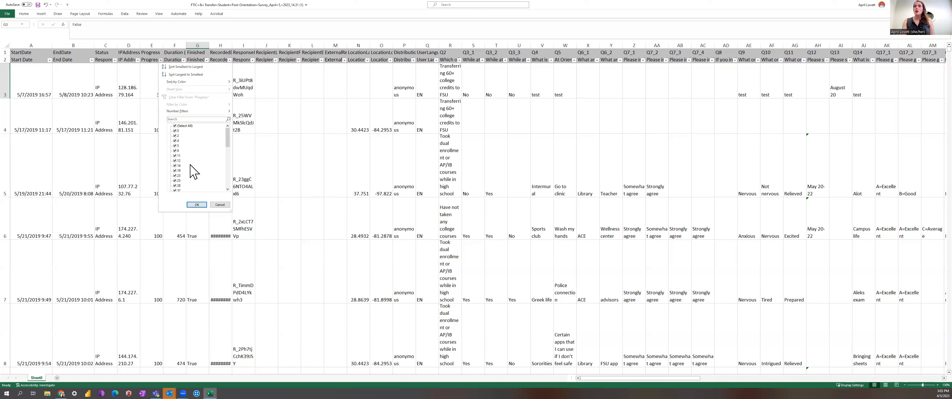
left_click(255, 177)
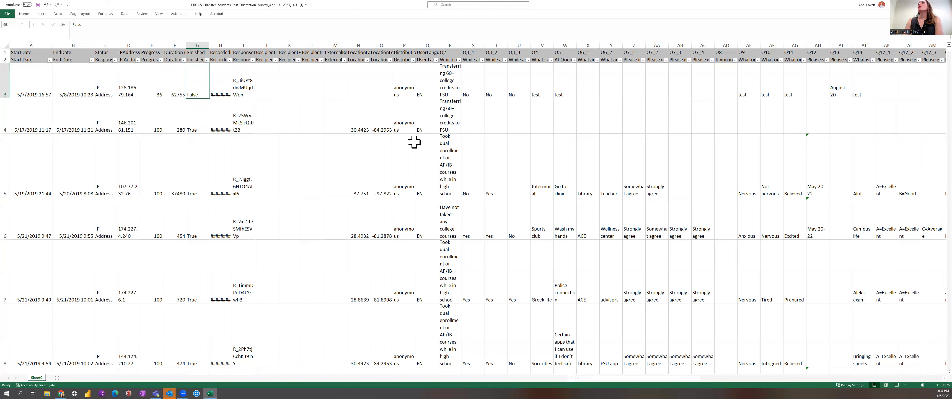
left_click(207, 60)
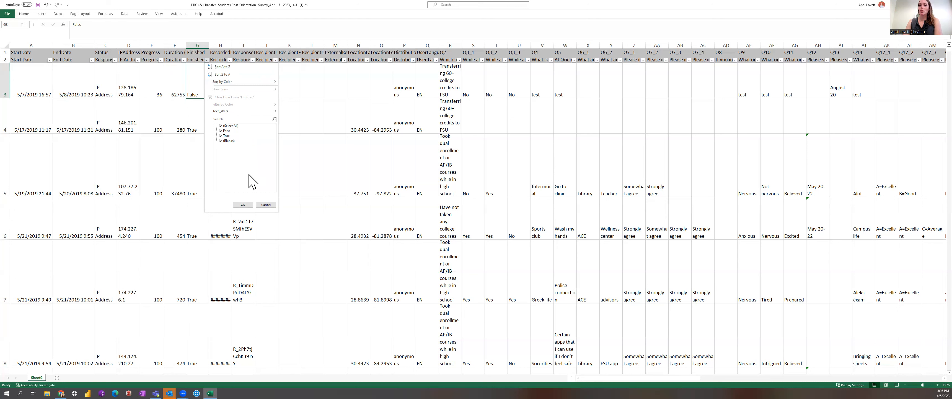
left_click(266, 205)
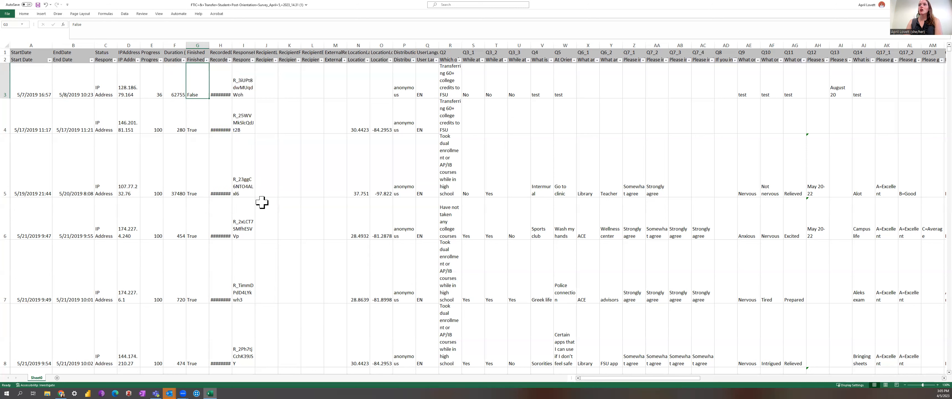
left_click(183, 60)
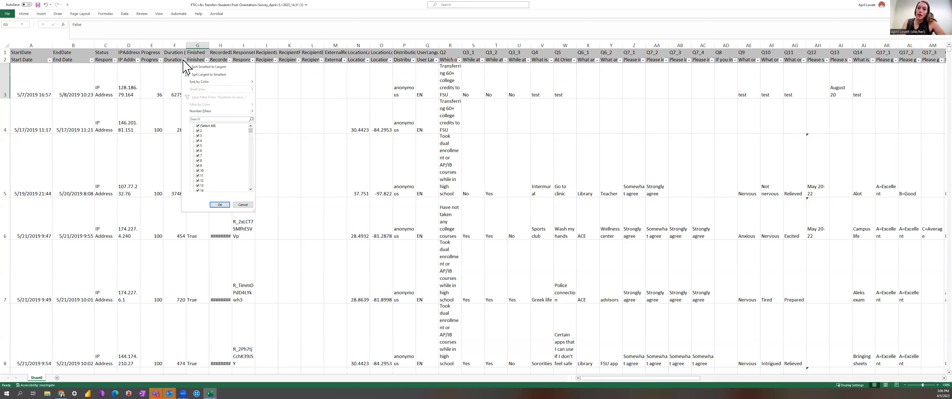
left_click(581, 107)
Examine the survey answer cells and the Duration values across the first responses.
left_click_drag(511, 89, 561, 86)
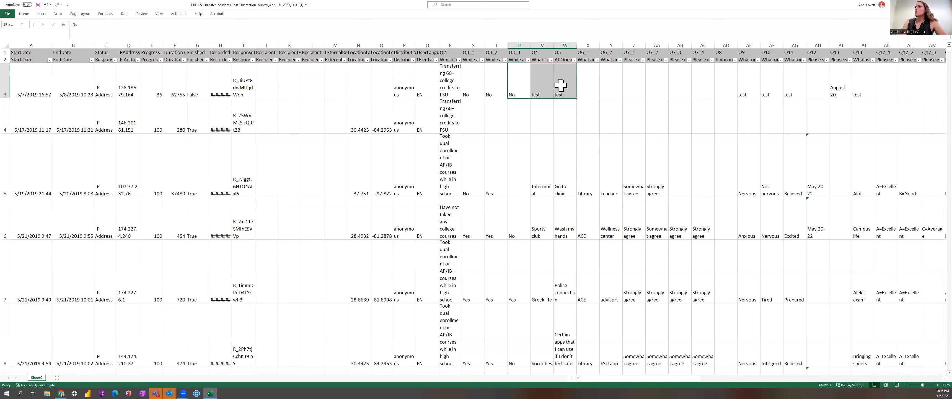
left_click(497, 95)
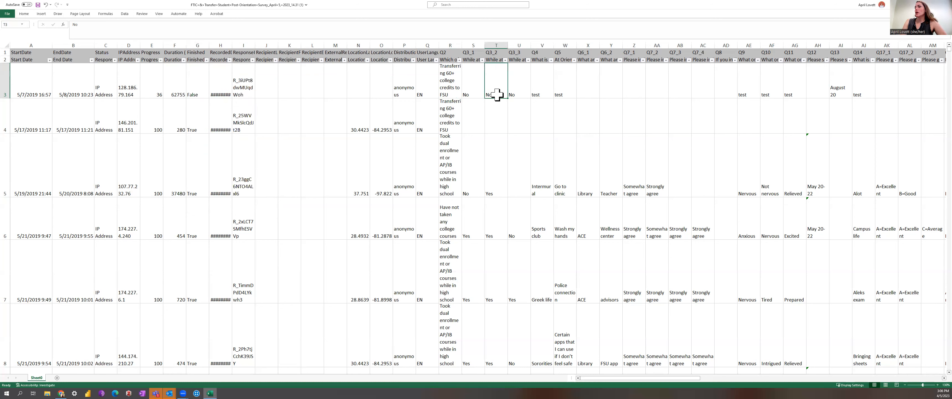
left_click_drag(496, 94, 574, 92)
left_click(359, 150)
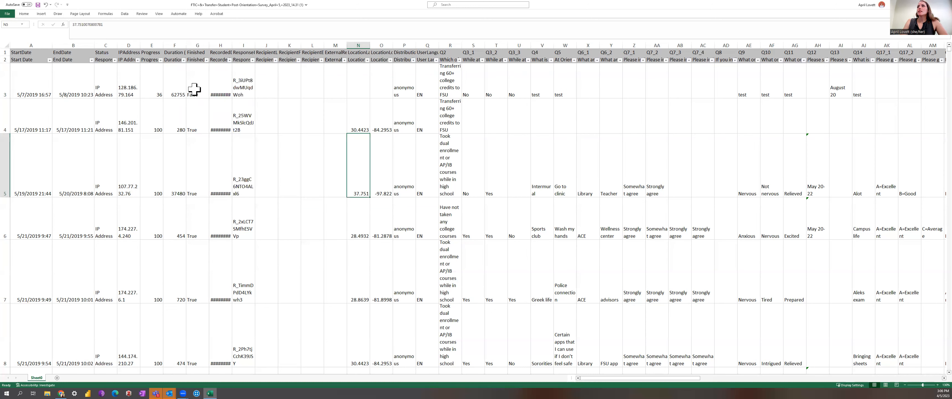
left_click(177, 78)
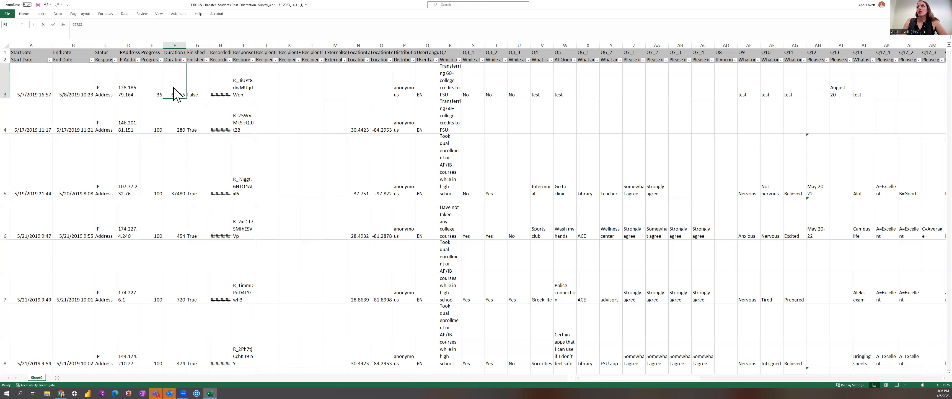
left_click(168, 117)
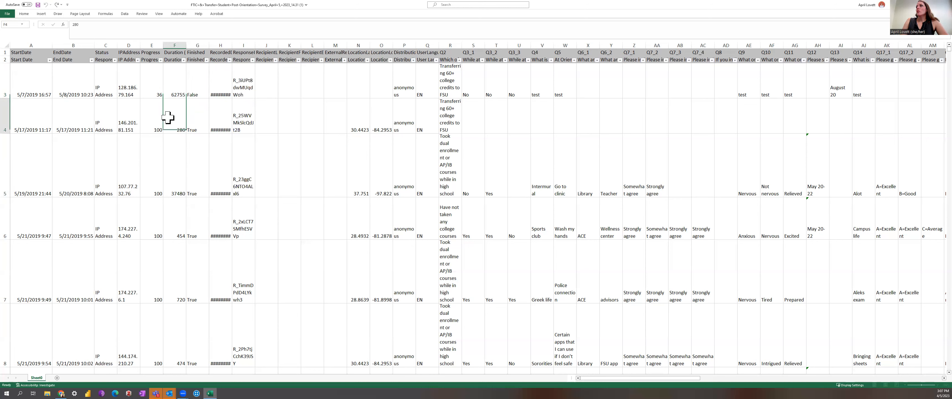
left_click_drag(170, 128, 166, 218)
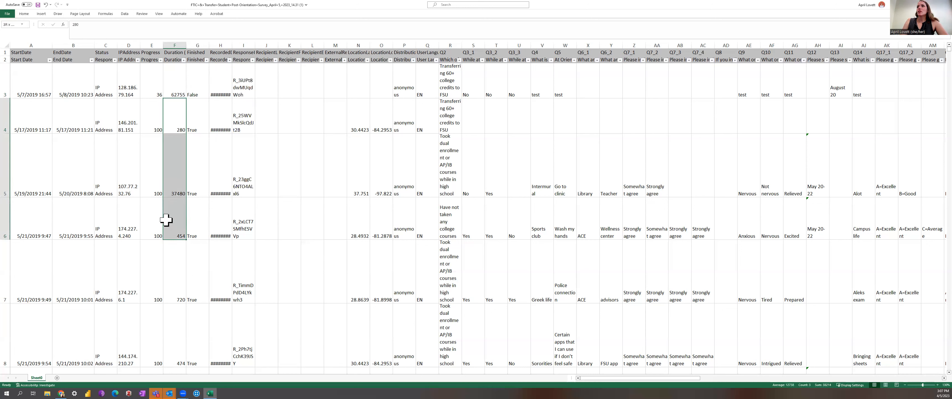
Auto-fit the Duration (in seconds) and RecordedDate columns so their full headers and dates display.
left_click(186, 47)
double_click(185, 46)
left_click(185, 43)
left_click(194, 77)
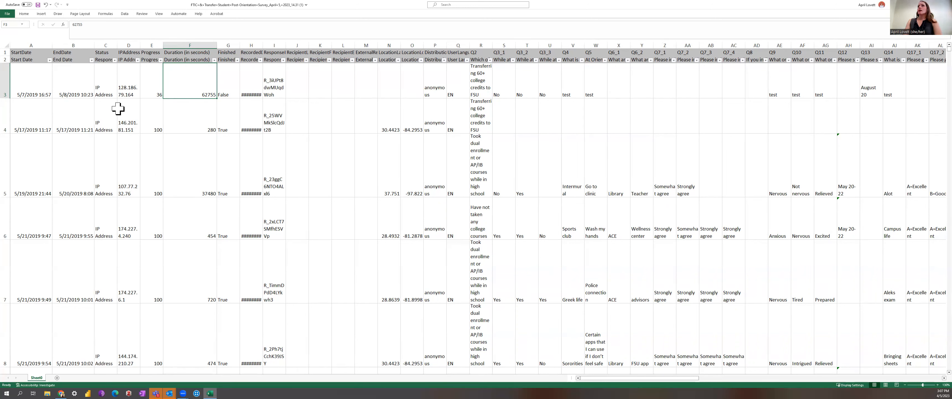
left_click(238, 60)
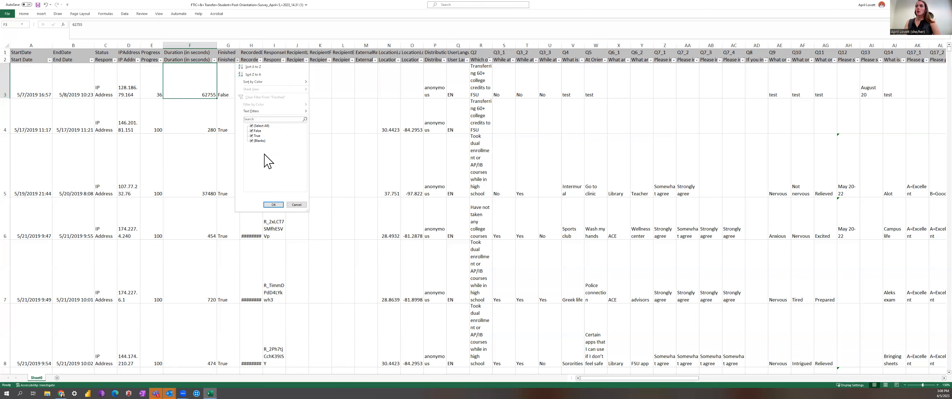
left_click(193, 146)
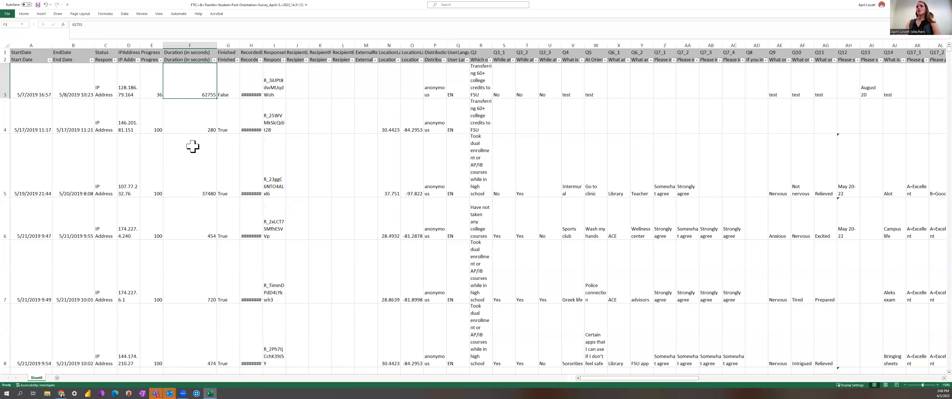
double_click(262, 43)
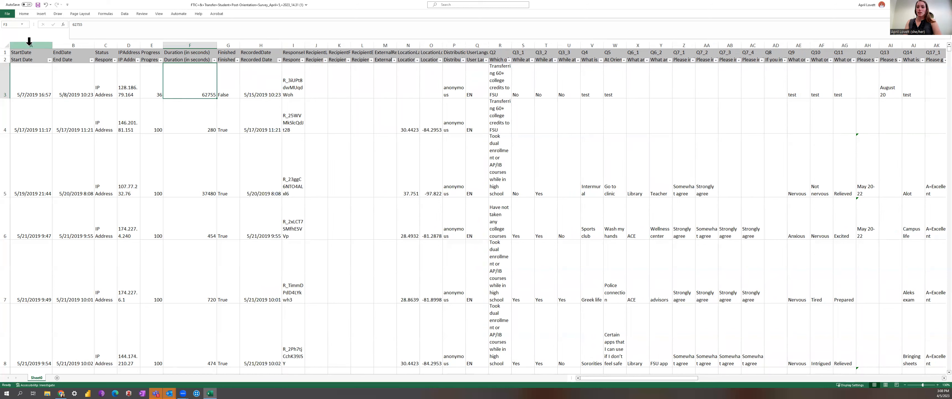
Delete the metadata columns from StartDate through UserLanguage.
left_click_drag(29, 41, 189, 54)
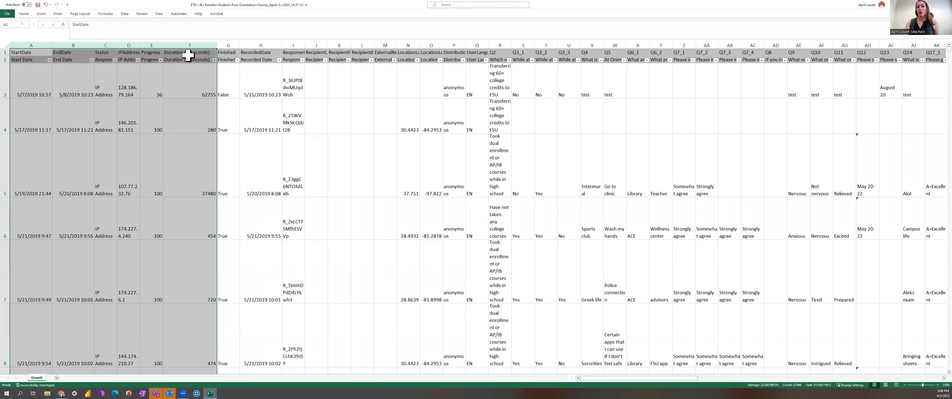
left_click(235, 84)
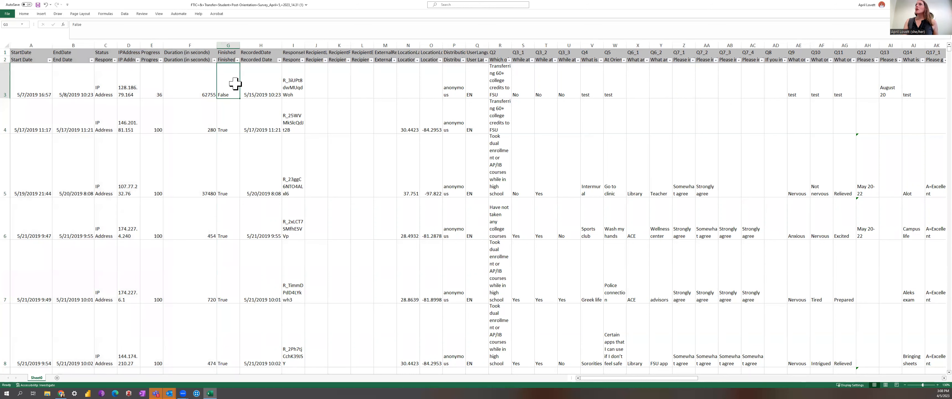
left_click(31, 41)
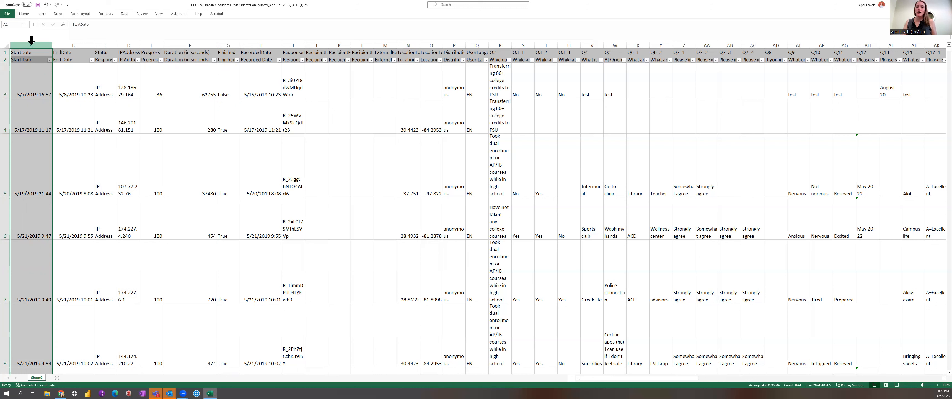
left_click_drag(35, 44, 475, 48)
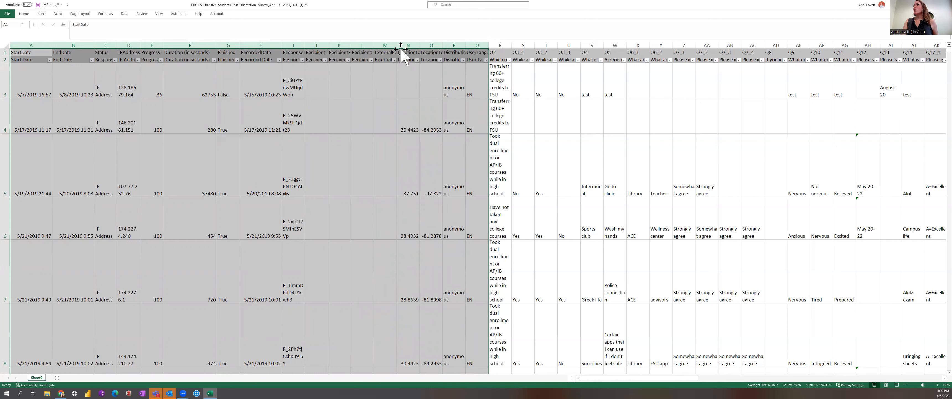
right_click(405, 40)
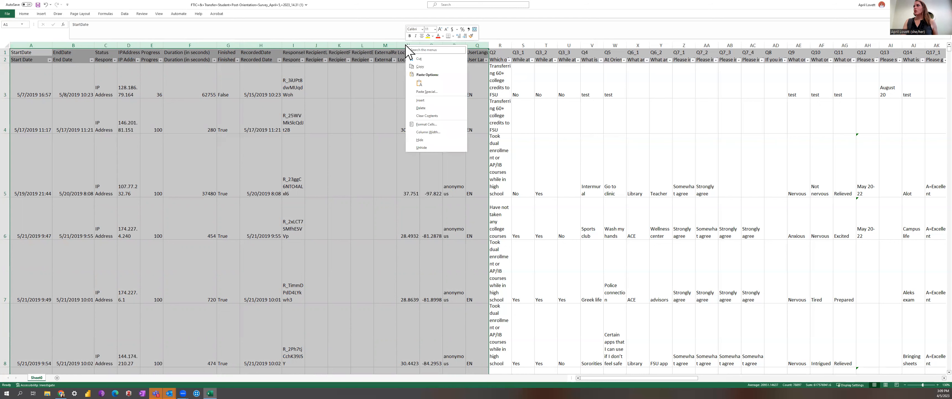
left_click(426, 107)
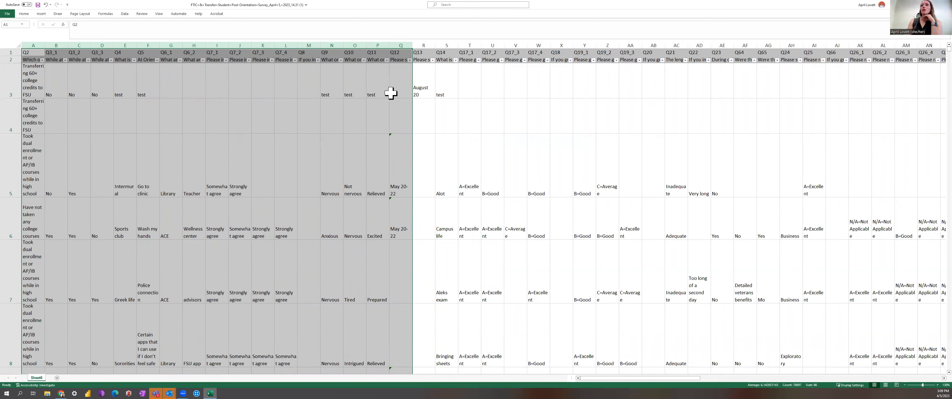
left_click(349, 93)
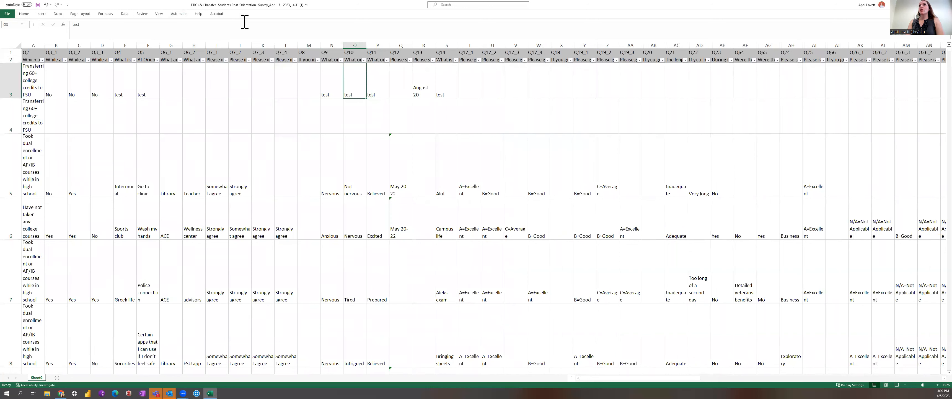
left_click(305, 5)
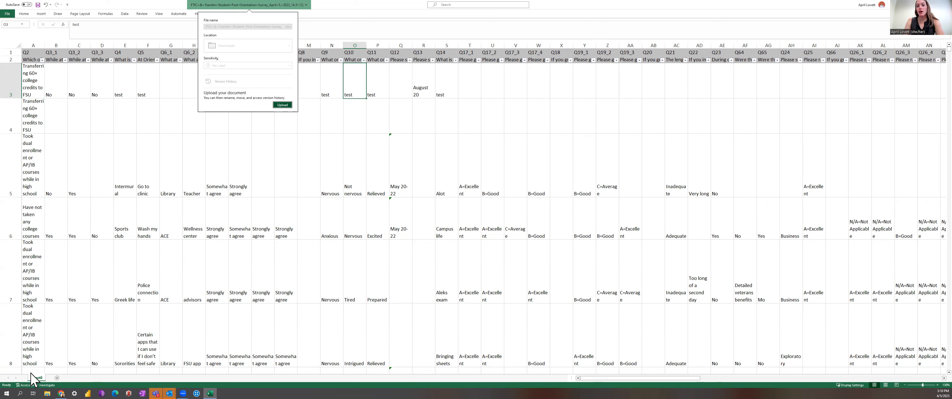
left_click(279, 153)
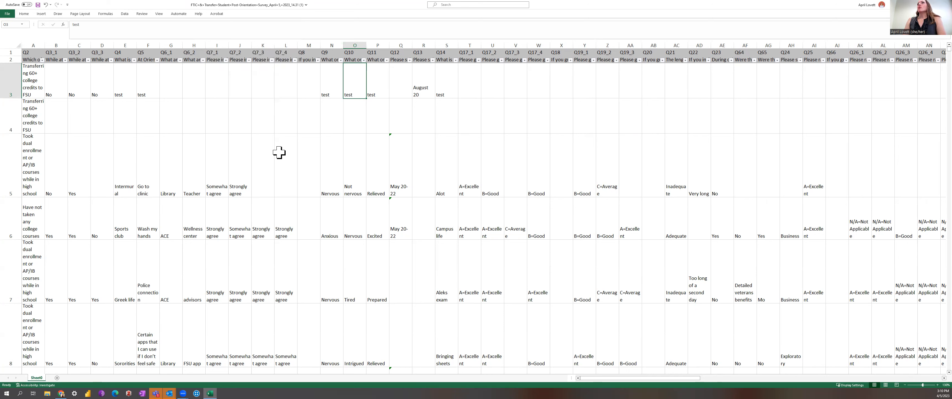
Delete the top header row containing the question IDs such as Q2 and Q3_1.
left_click(11, 51)
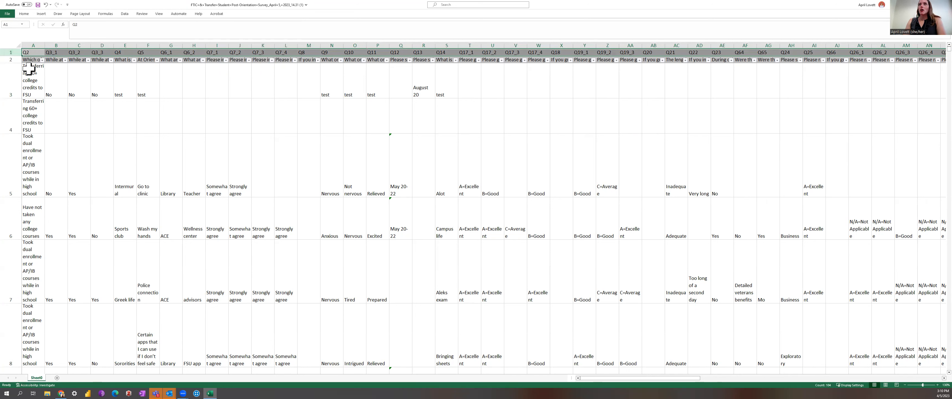
left_click(14, 60)
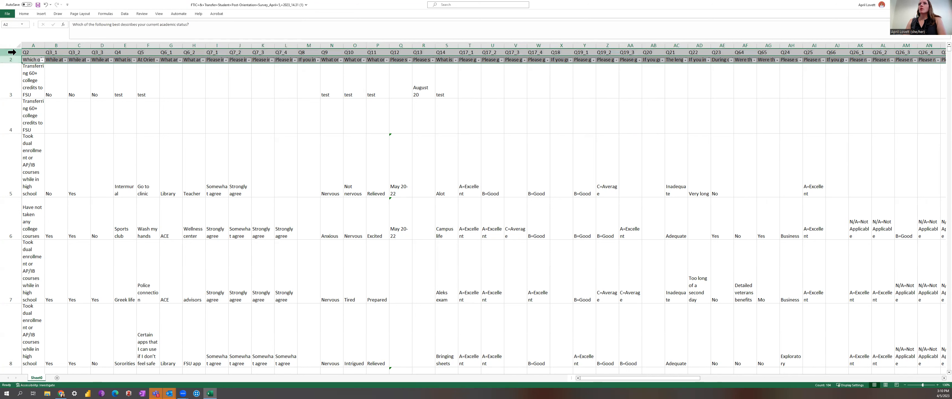
left_click(12, 52)
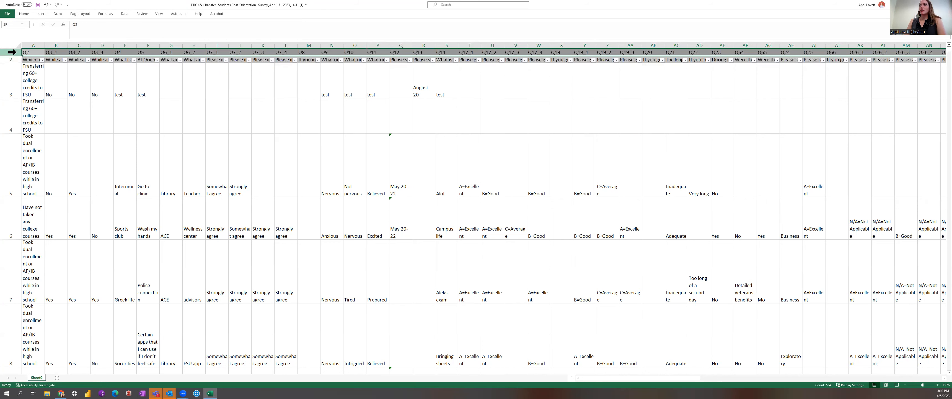
right_click(12, 52)
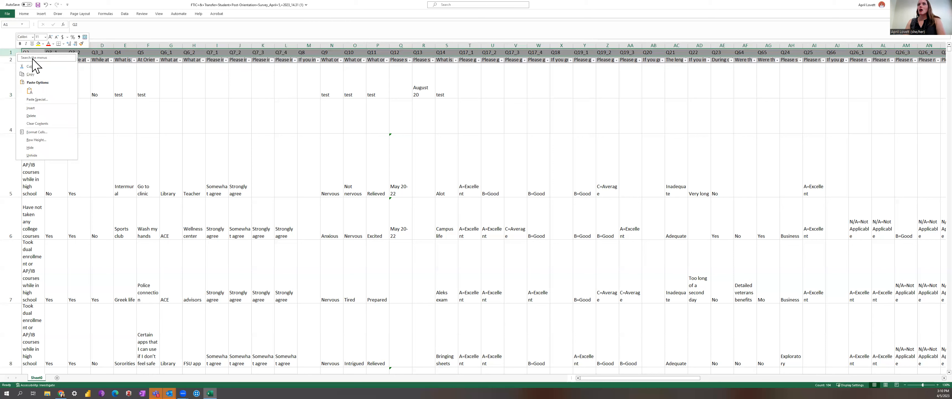
left_click(39, 116)
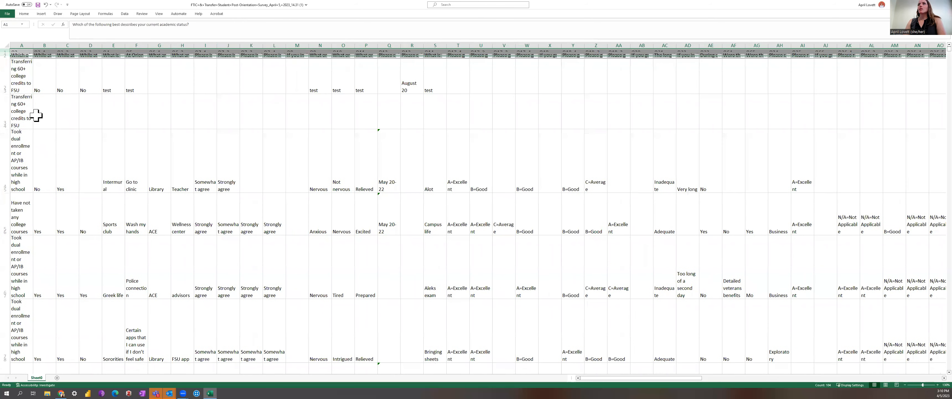
Insert a blank row above the question-text header row.
left_click(89, 107)
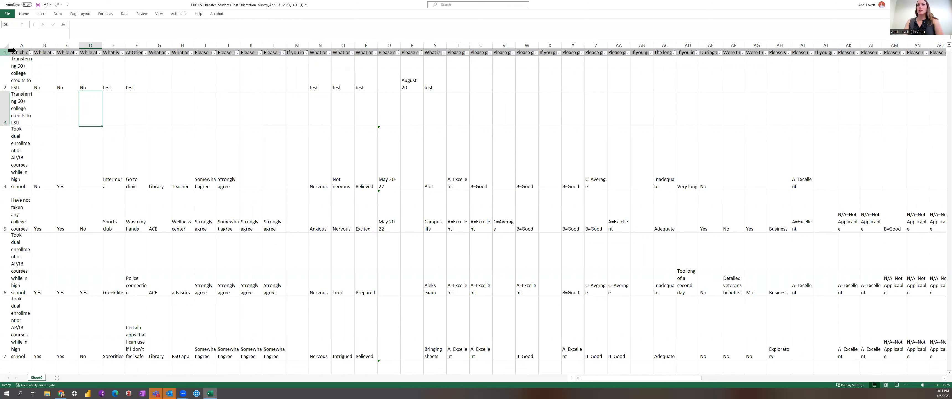
left_click(12, 50)
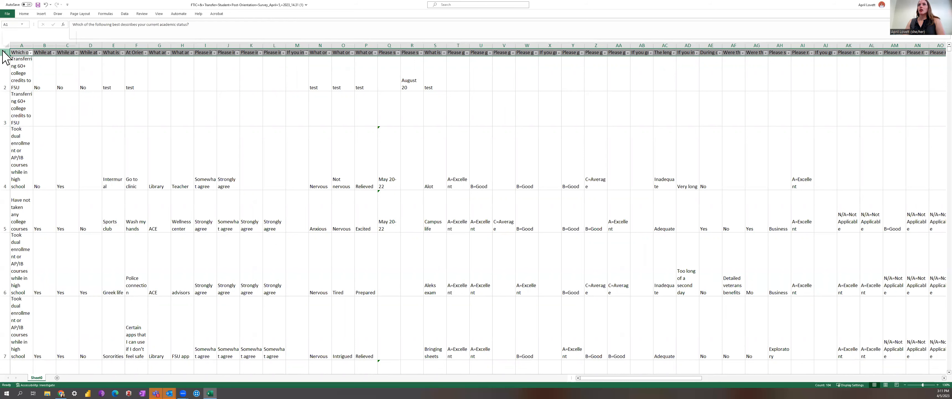
right_click(11, 51)
left_click(31, 106)
Enter the heading "Academic Status at time of Transfer" in the new top row above the first question column.
left_click(19, 53)
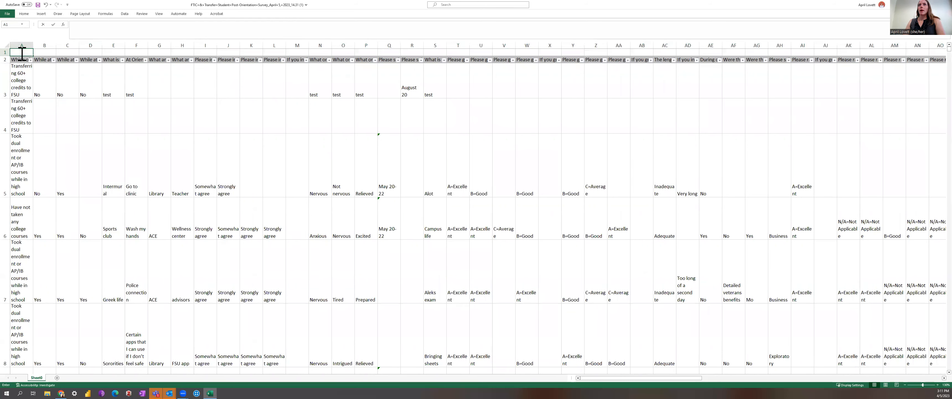
left_click(22, 60)
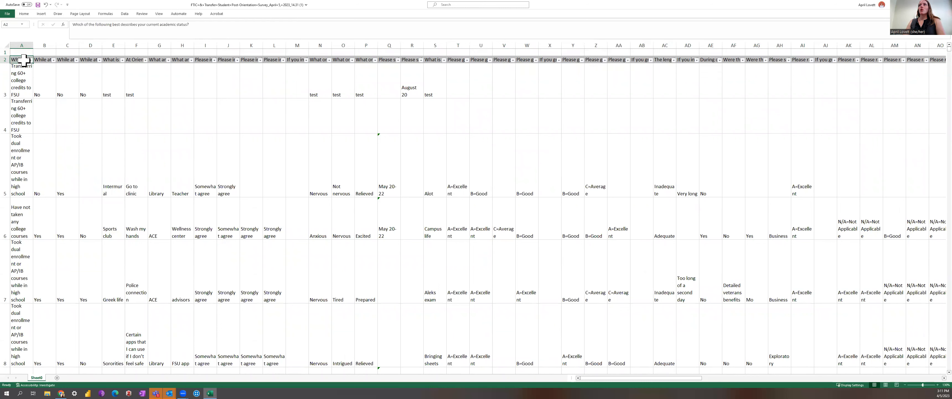
left_click(24, 50)
type("Academic")
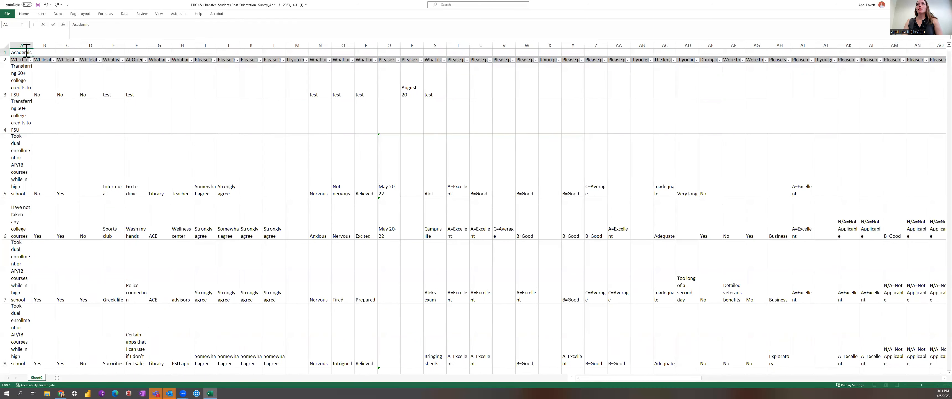
key("BackSpace")
key("BackSpace")
key("BackSpace")
key("BackSpace")
key("BackSpace")
key("BackSpace")
type("Academic Status at time of Transfer")
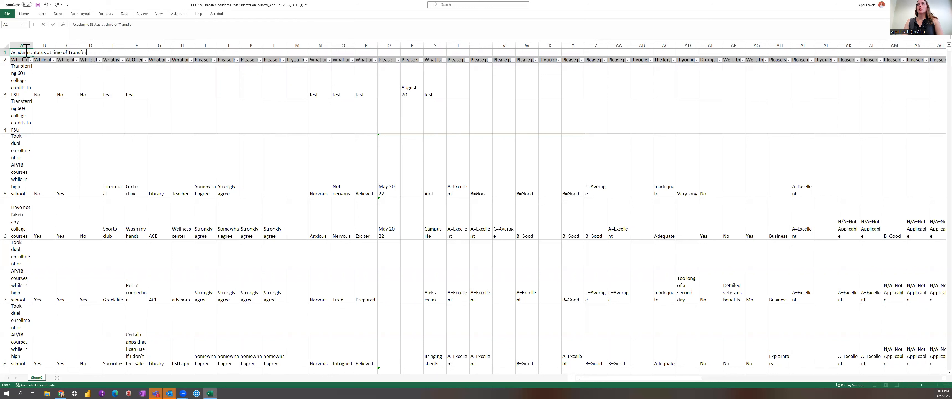
left_click(67, 104)
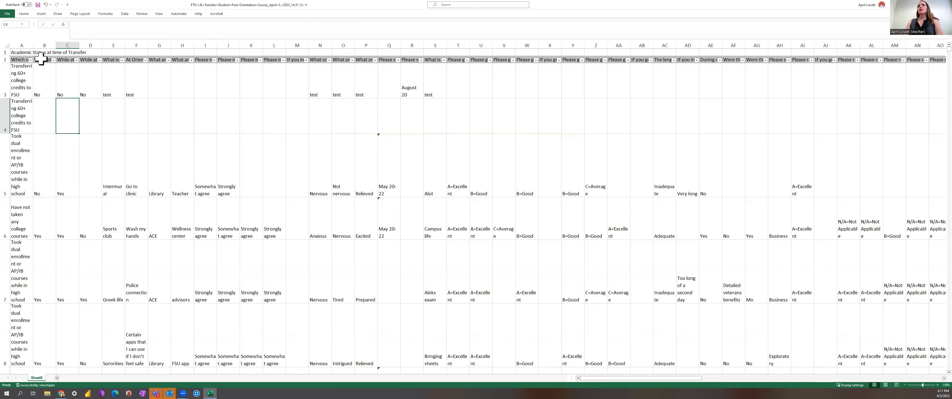
Widen column A so the first question's responses display more fully.
left_click(26, 59)
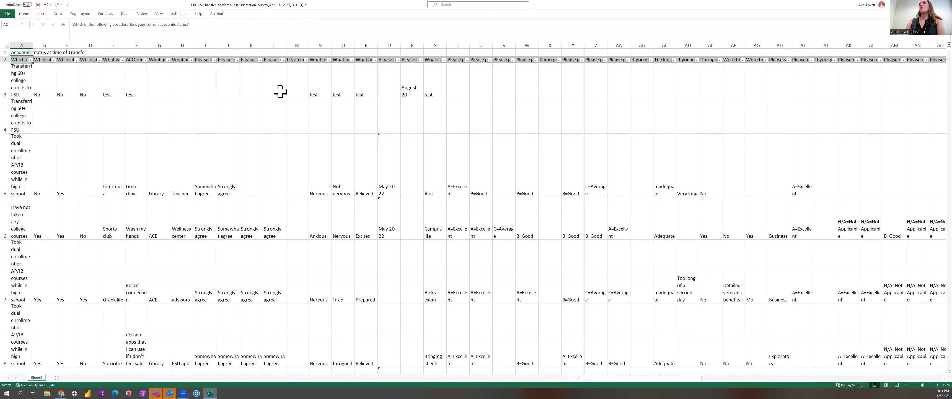
left_click(296, 61)
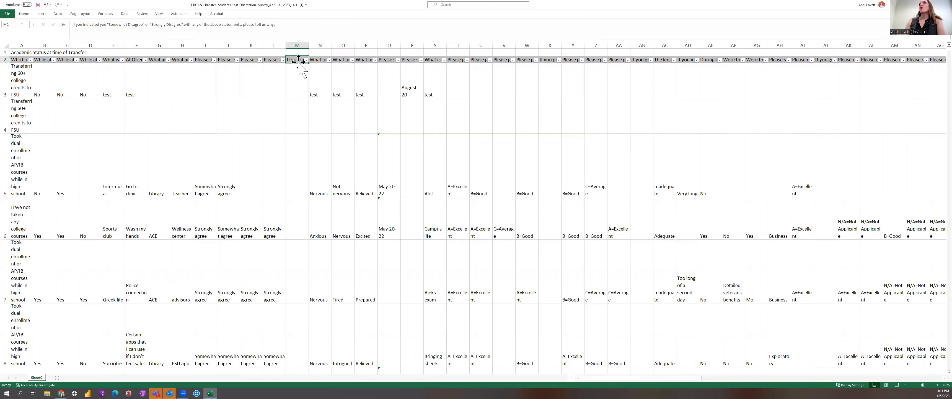
left_click(320, 60)
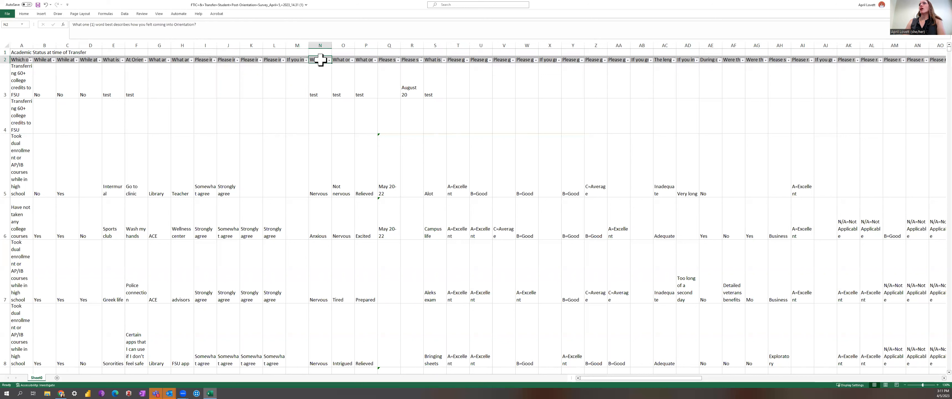
left_click(341, 61)
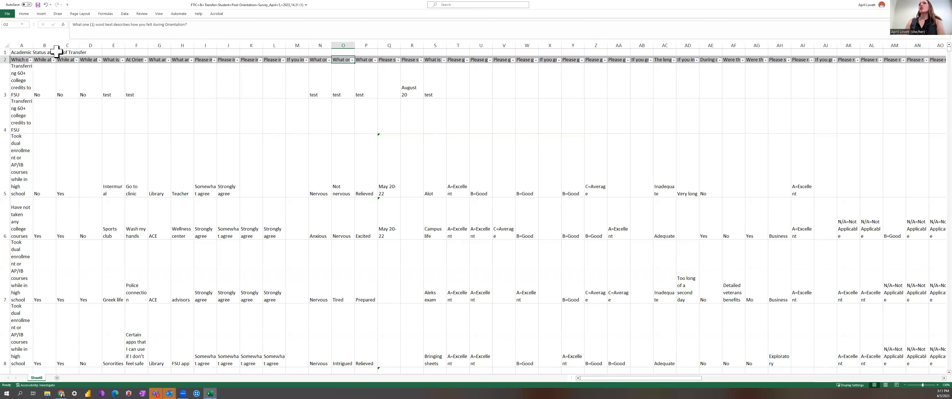
left_click(28, 52)
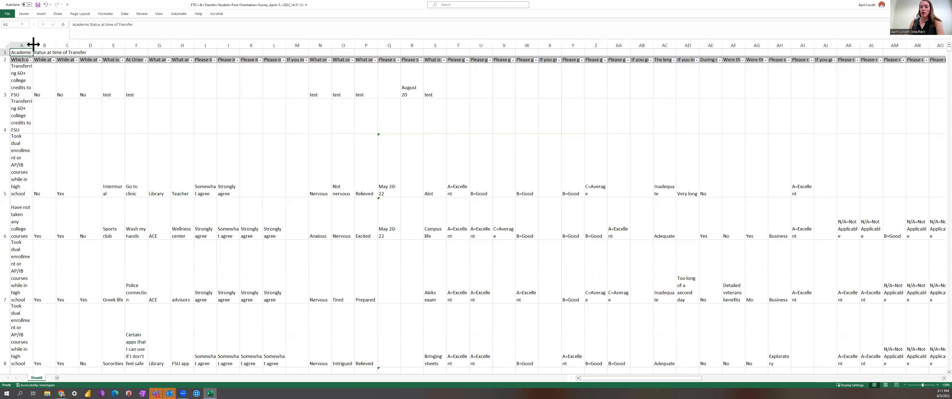
left_click_drag(33, 44, 56, 44)
left_click(37, 89)
Wrap the text of the Academic Status at time of Transfer heading cell.
left_click(33, 53)
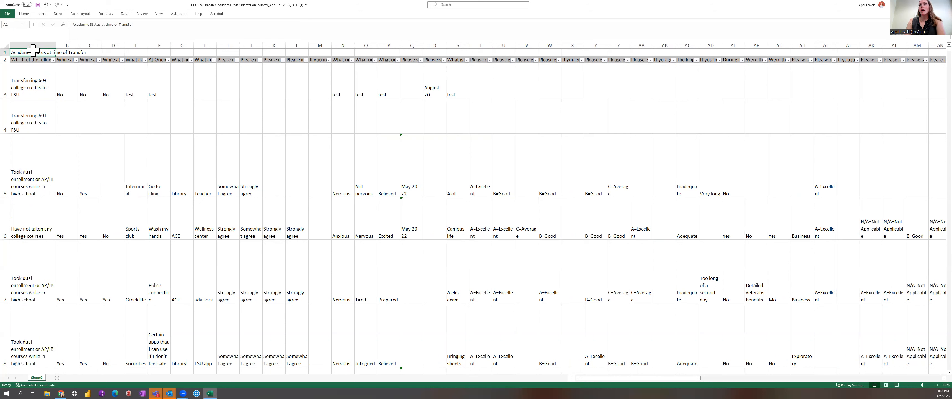
left_click(45, 14)
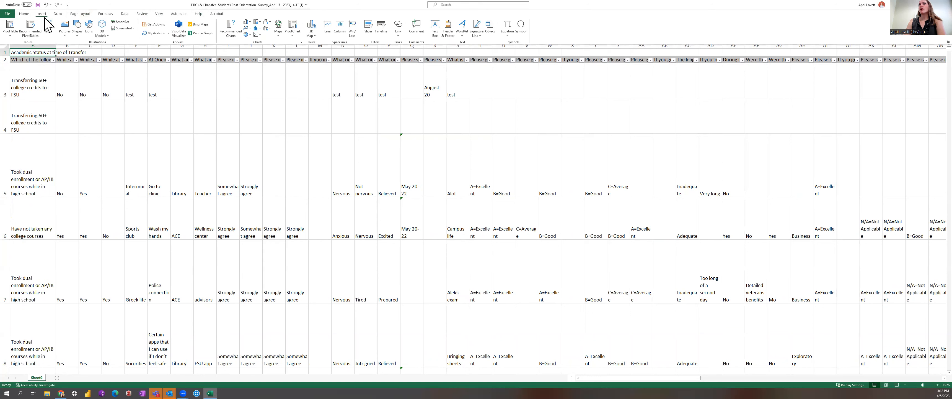
left_click(26, 14)
left_click(160, 24)
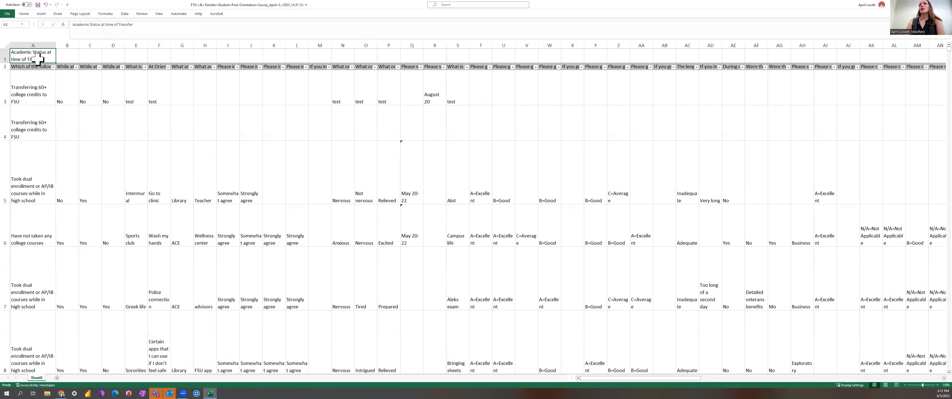
Rename the worksheet tab to "First Draft- All Data".
left_click(61, 59)
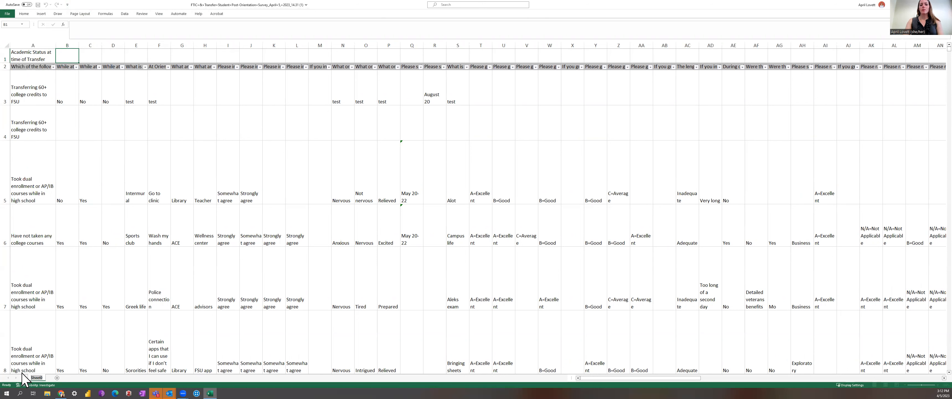
type("First")
key("BackSpace")
type("First")
key("Return")
type("irst Draft")
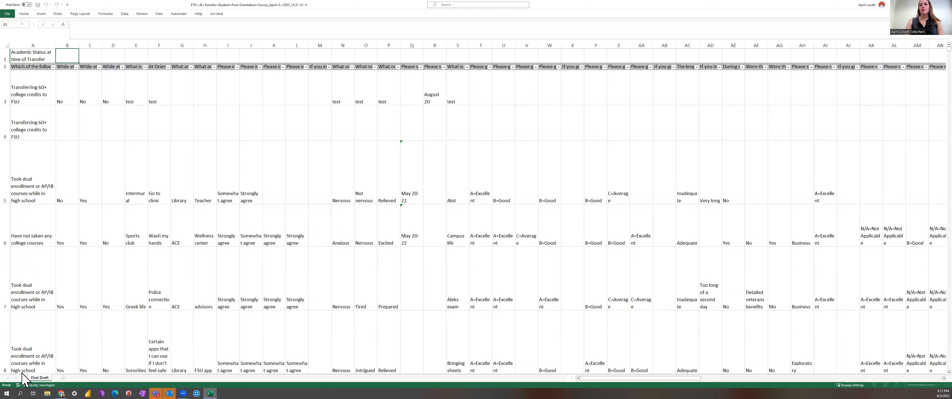
type("- All Data")
left_click(104, 321)
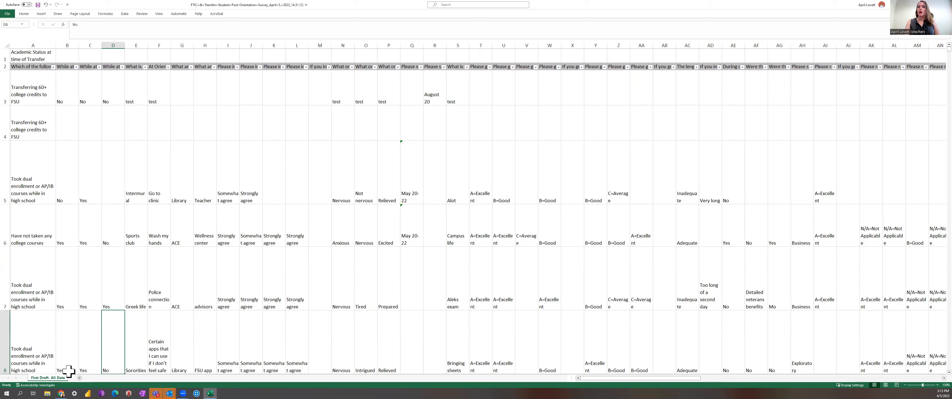
Add a new blank worksheet, then return to the First Draft- All Data sheet.
left_click(79, 375)
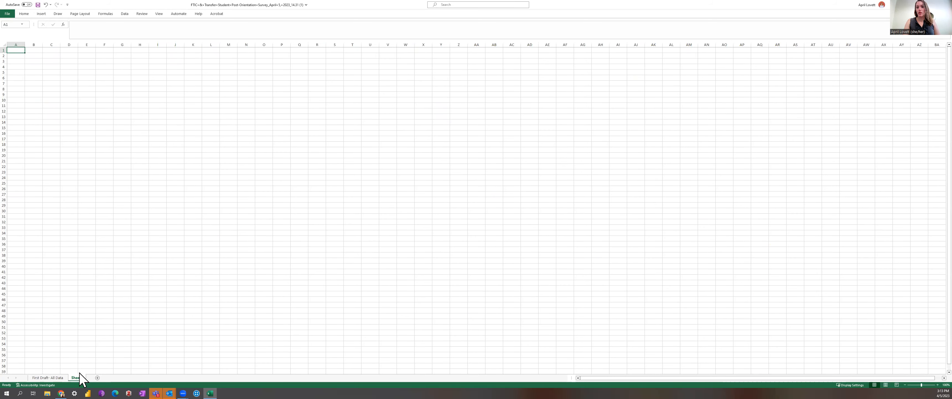
left_click(38, 385)
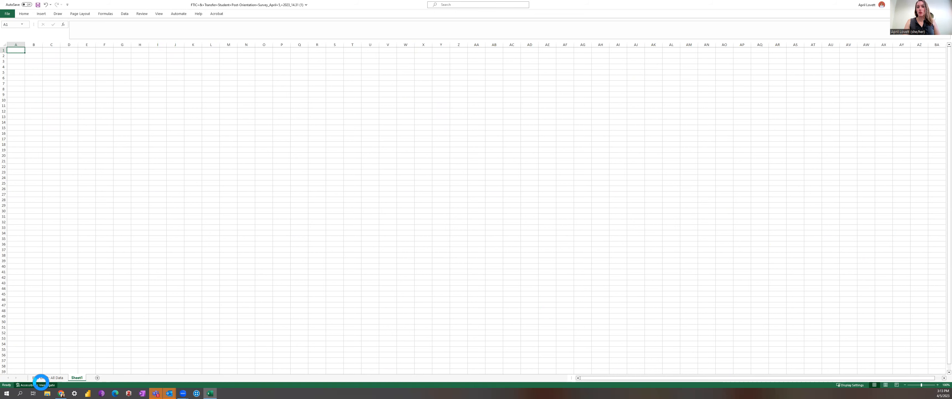
left_click(50, 378)
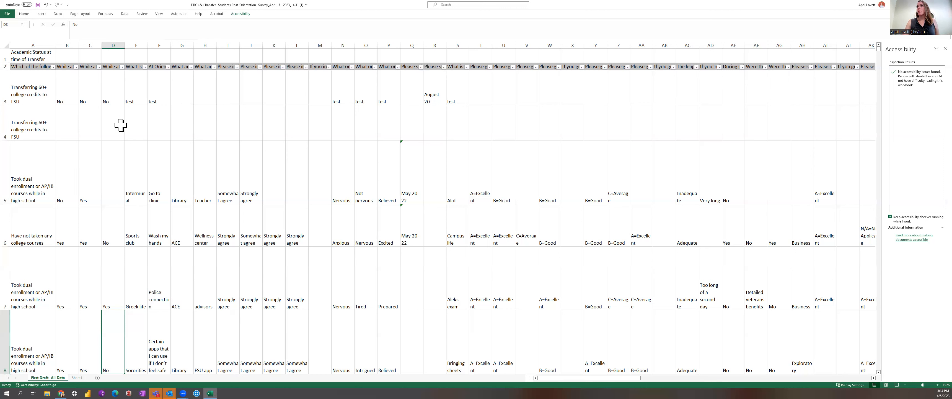
Inspect the filter value lists of the academic status column and the third question column.
left_click(53, 67)
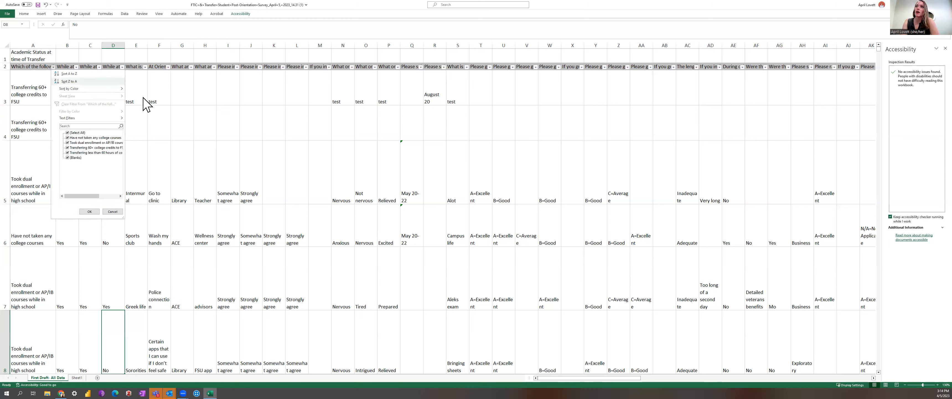
left_click(169, 109)
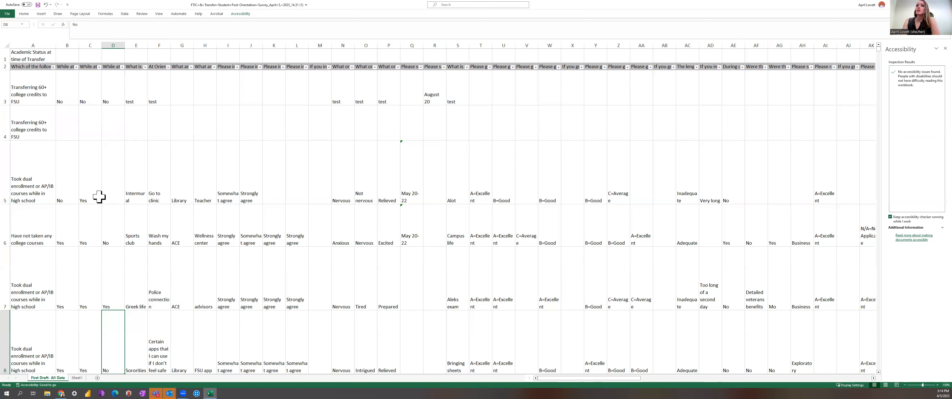
left_click(99, 67)
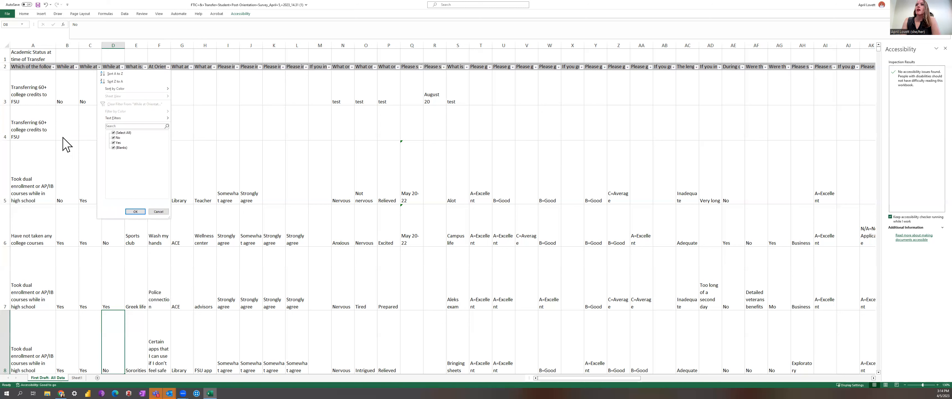
left_click(66, 108)
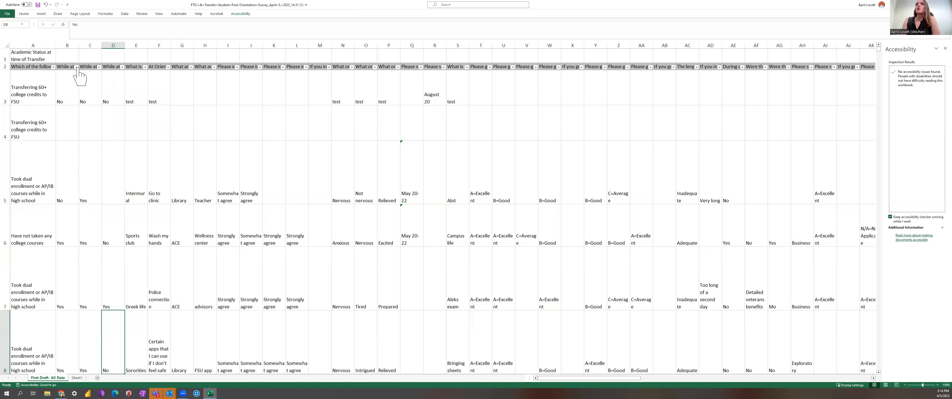
left_click(54, 67)
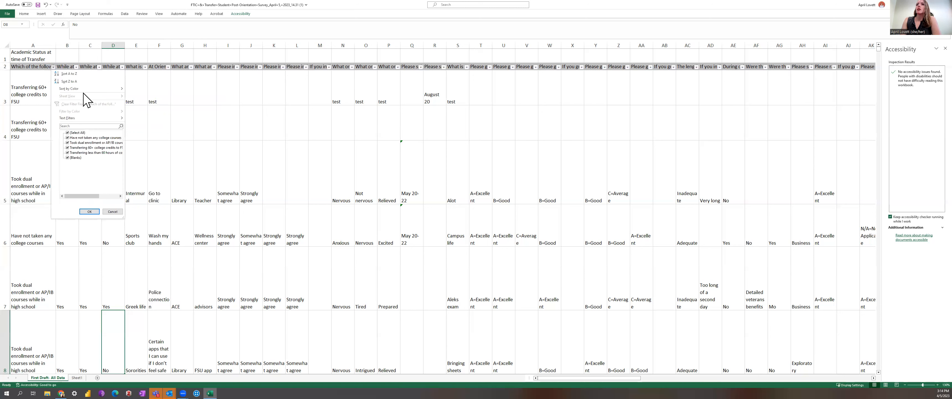
left_click(53, 67)
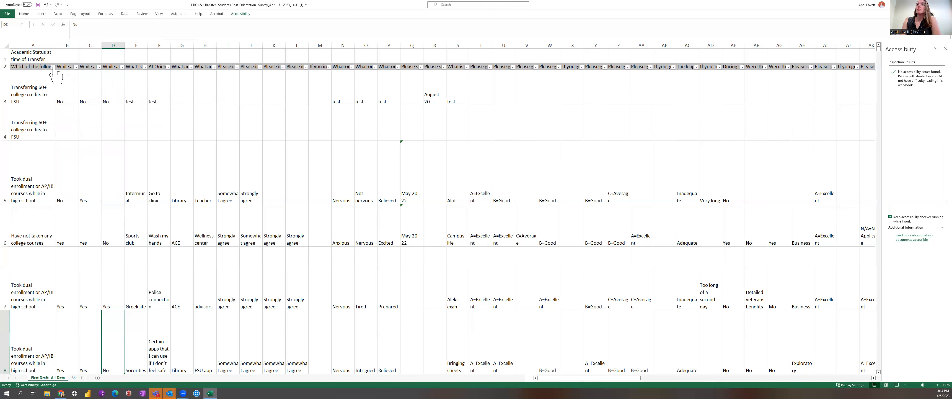
left_click(52, 68)
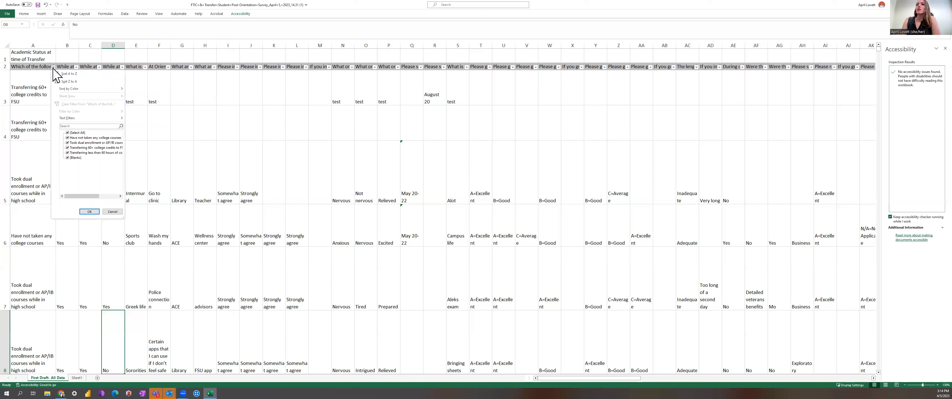
left_click(53, 67)
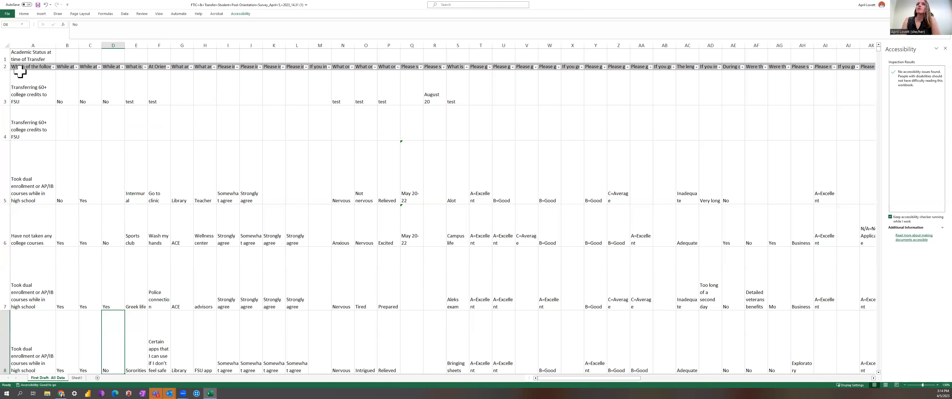
left_click(30, 14)
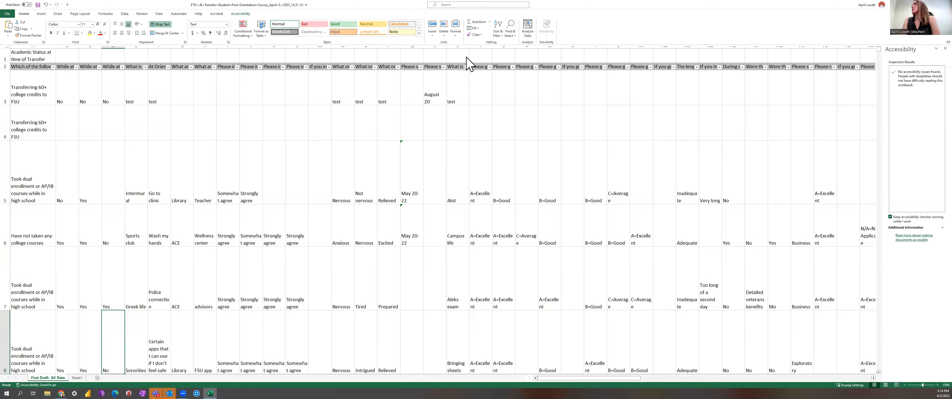
double_click(22, 12)
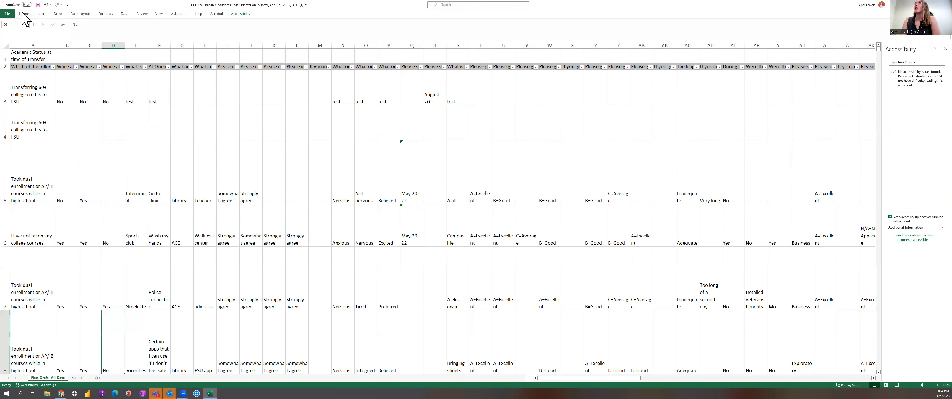
left_click(23, 13)
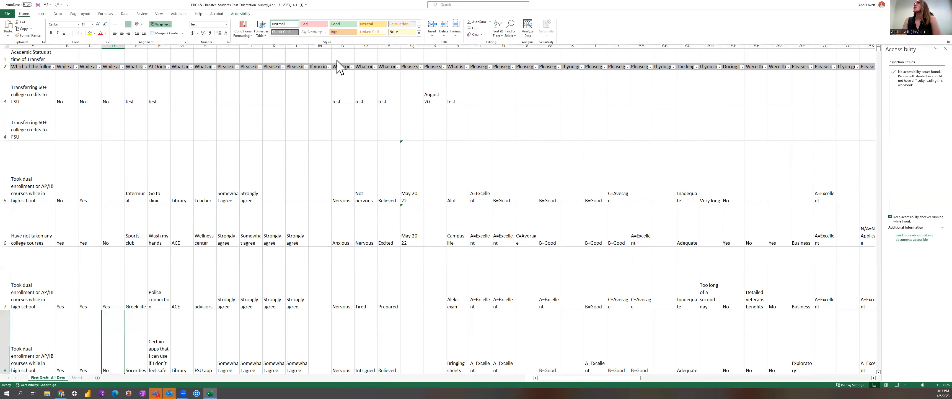
left_click(498, 34)
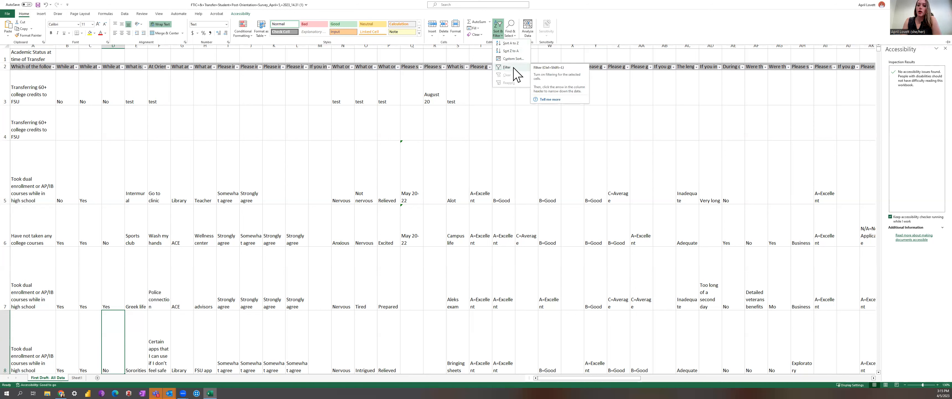
left_click(188, 162)
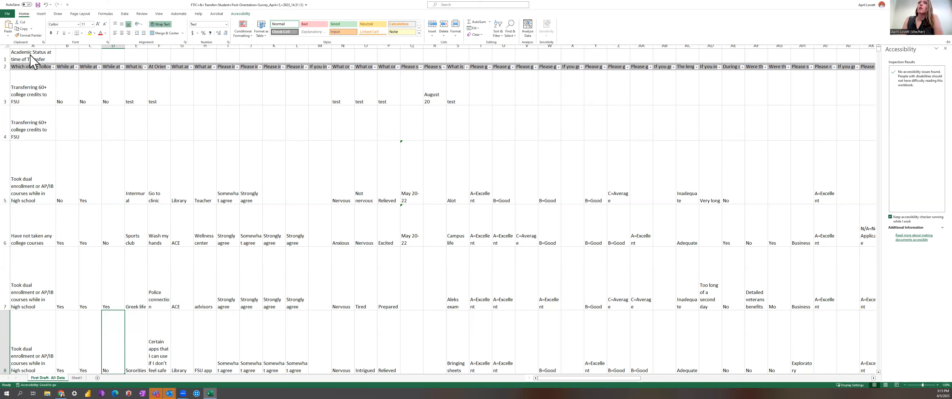
key("ctrl+F1")
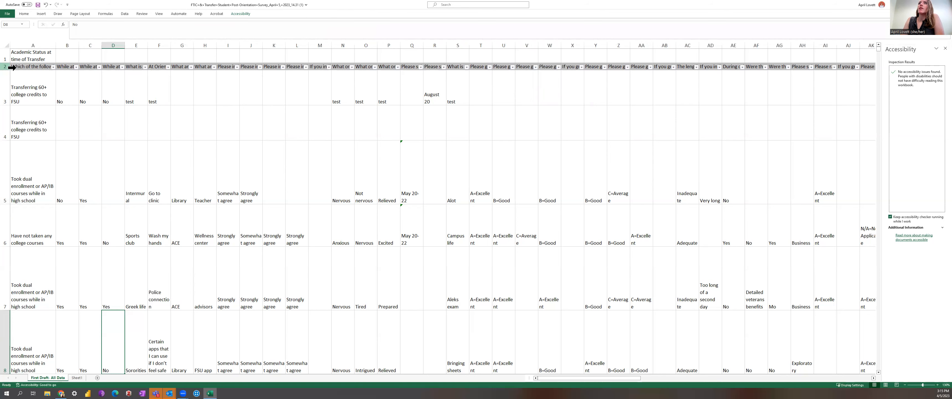
left_click(12, 67)
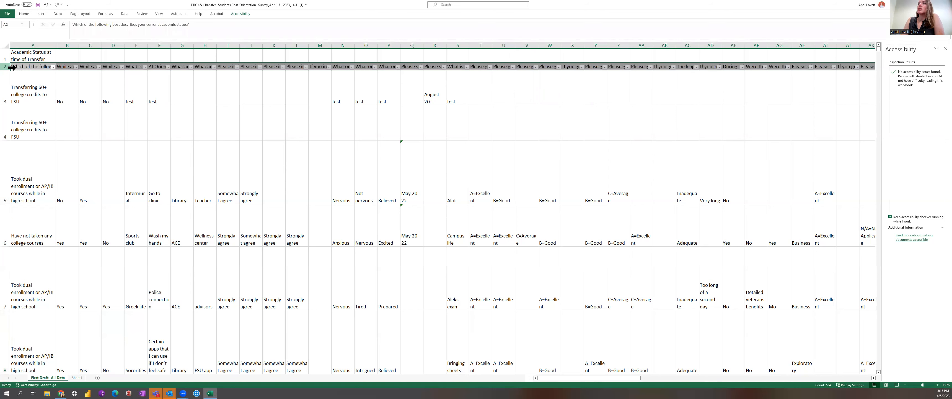
left_click(61, 111)
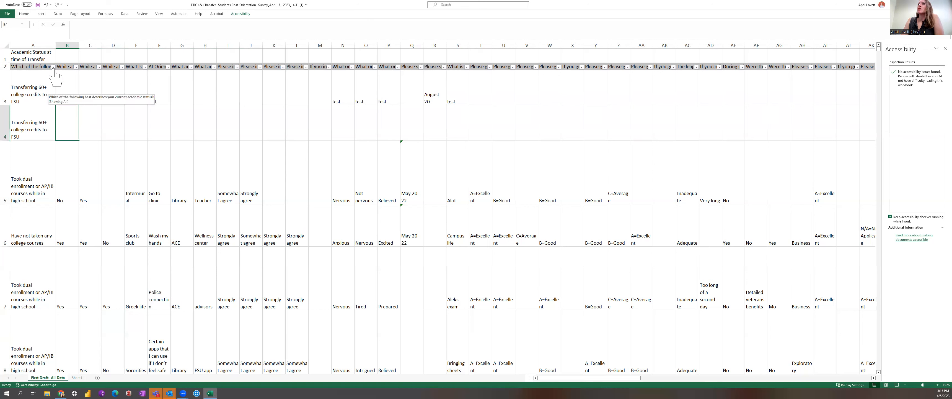
Filter the academic status column to blanks and delete all the rows without an academic status.
left_click(53, 67)
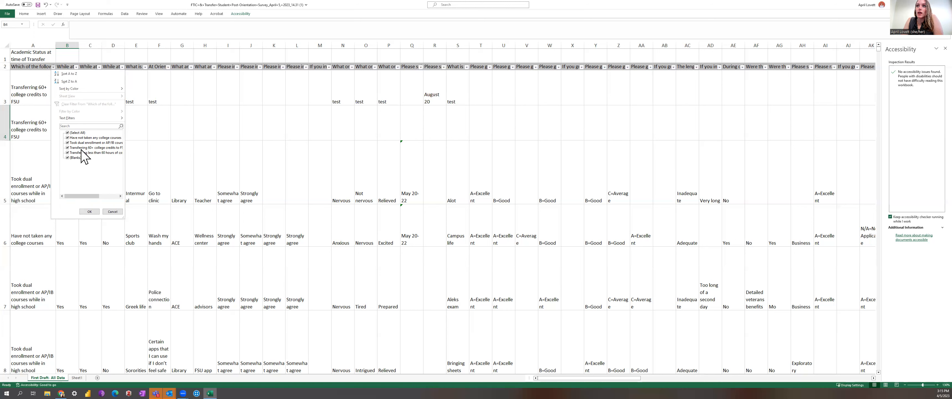
mouse_move(87, 196)
left_mouse_down()
mouse_move(103, 196)
mouse_move(95, 196)
left_mouse_up()
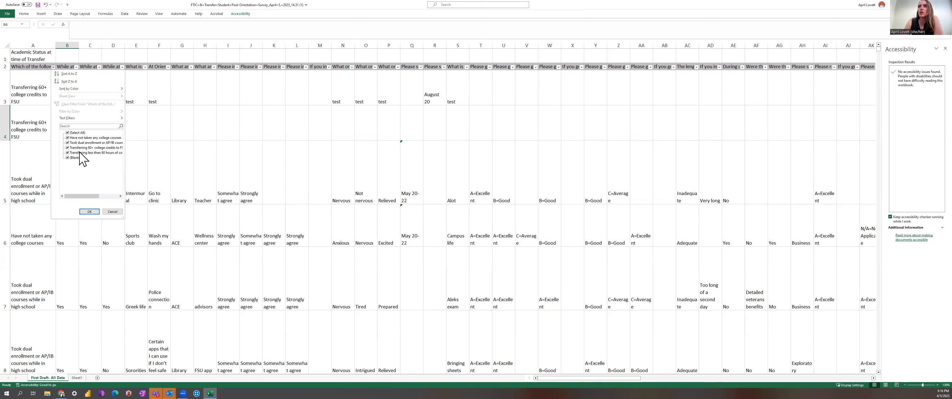
left_click(67, 133)
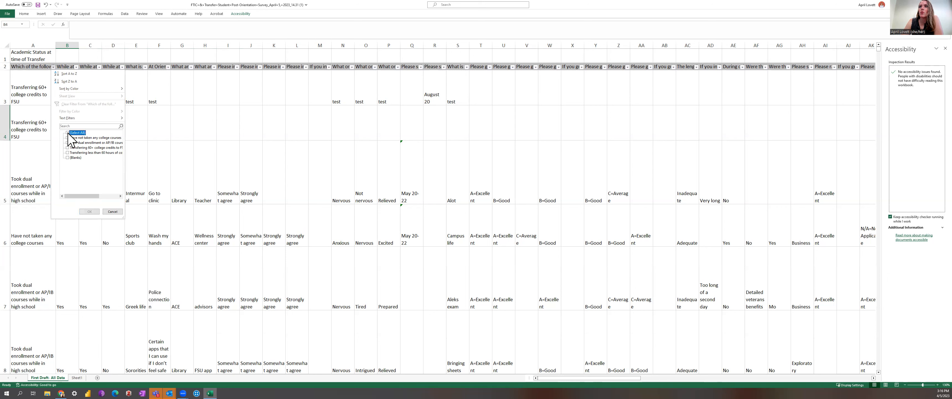
left_click(68, 158)
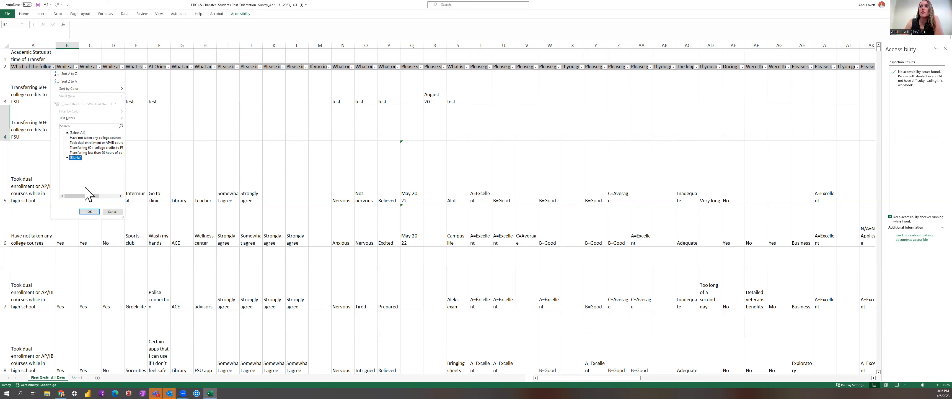
left_click(89, 211)
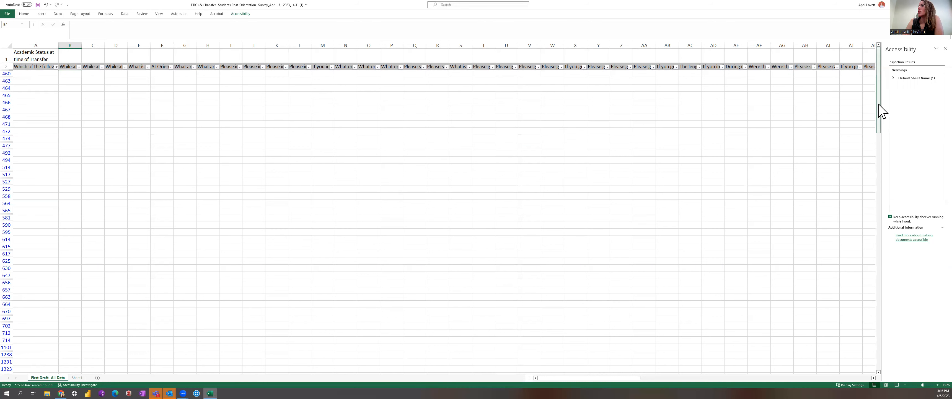
left_click_drag(881, 111, 926, 166)
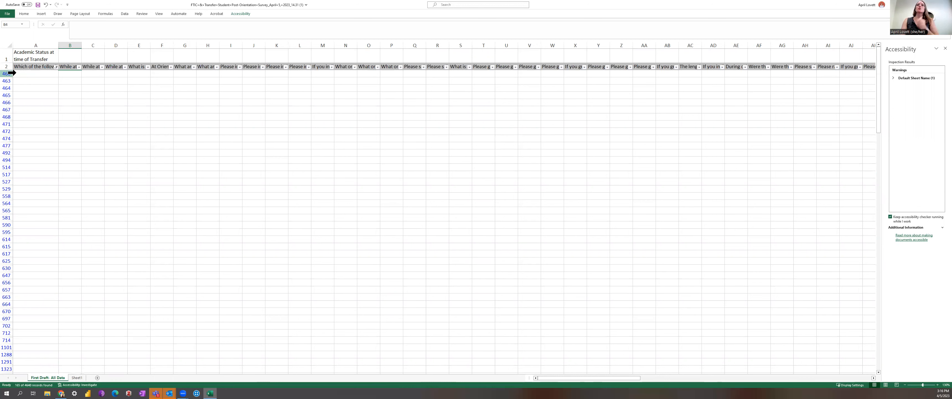
left_click_drag(11, 73, 5, 377)
left_click_drag(6, 378, 12, 348)
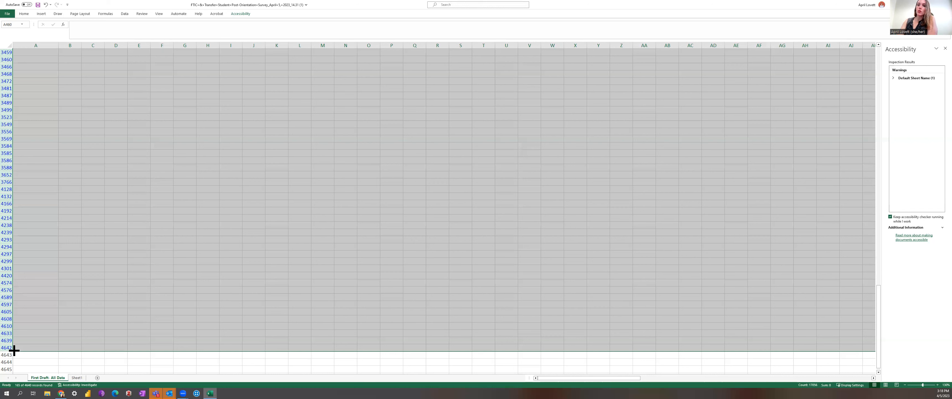
right_click(11, 182)
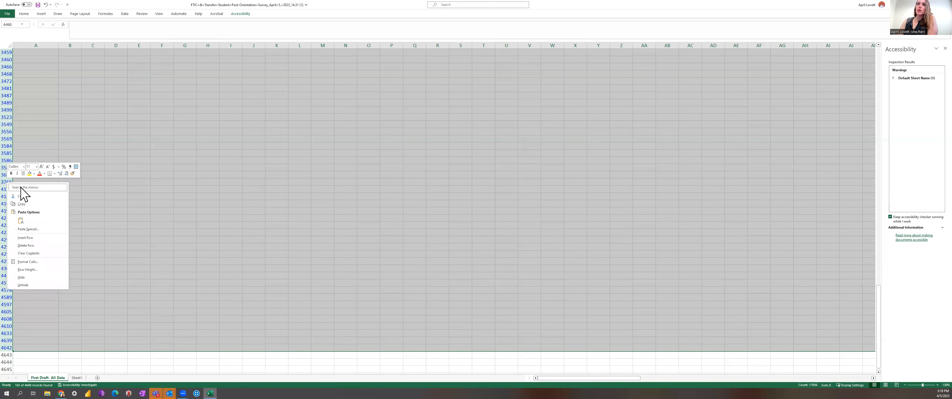
left_click(26, 246)
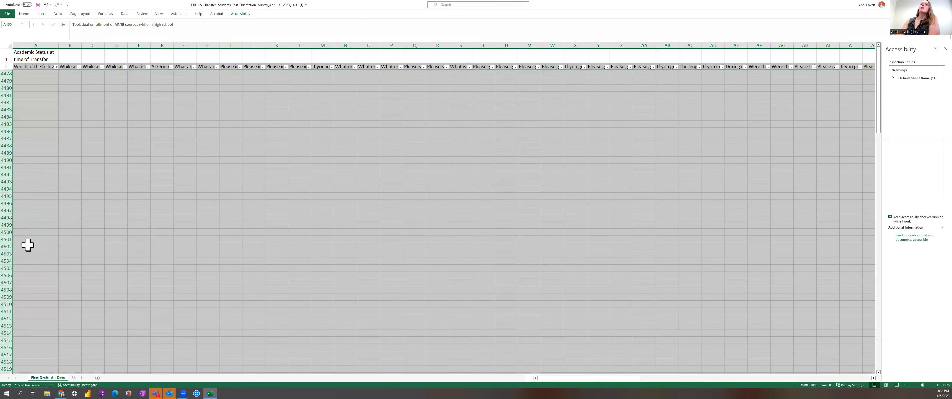
Clear the academic status filter so all rows show again.
left_click(103, 198)
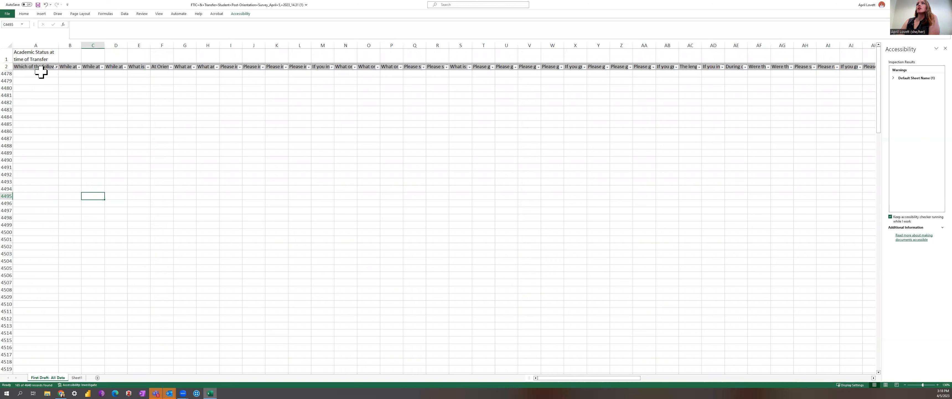
left_click(56, 67)
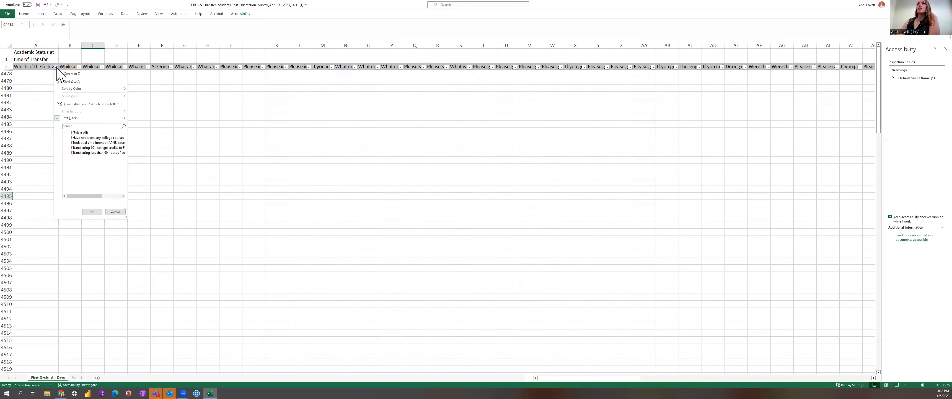
left_click(70, 133)
left_click(93, 211)
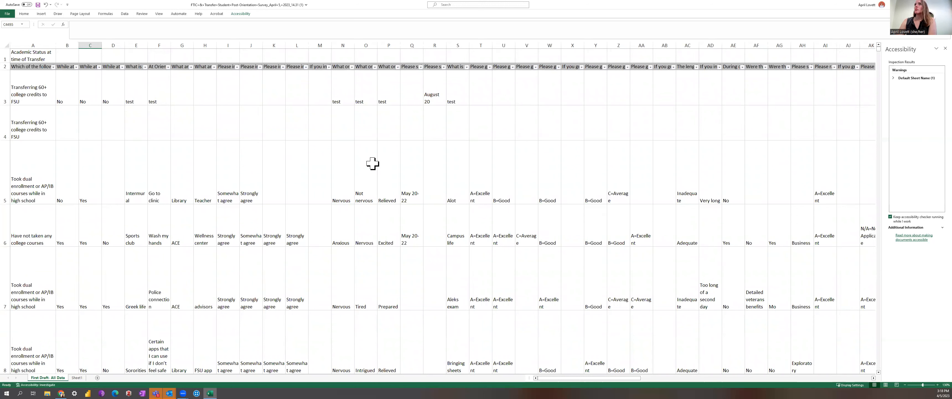
Filter column B, the Orientation Leader connection question, to blanks and delete the empty Transferring 60+ response row.
left_click(76, 67)
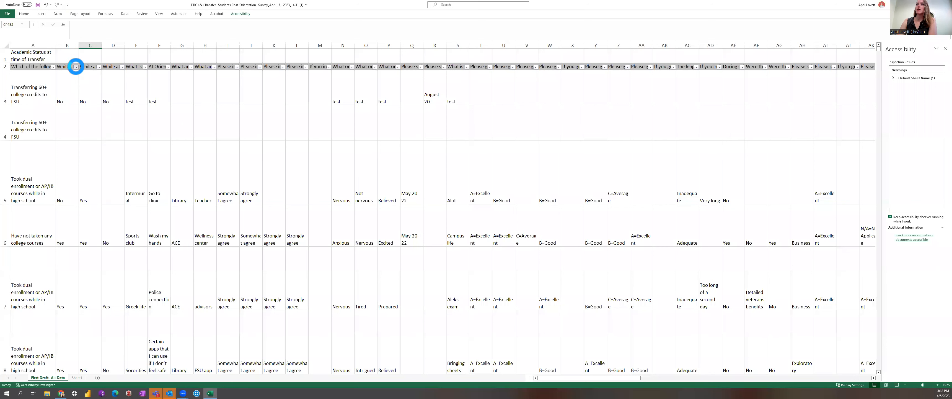
left_click(92, 132)
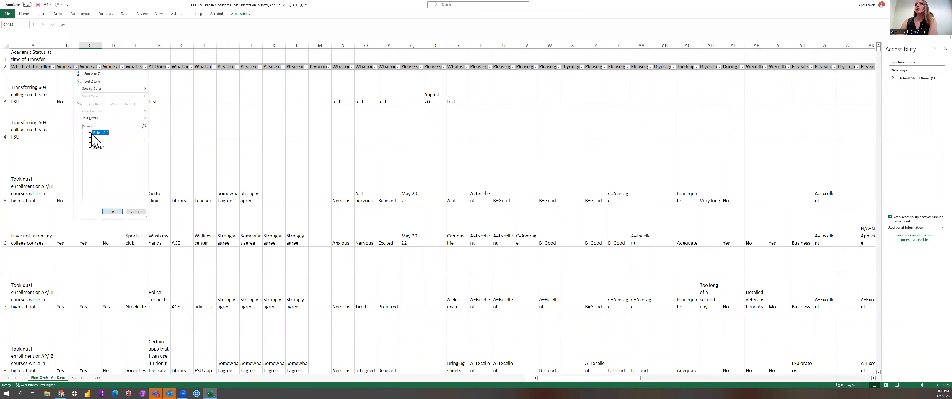
left_click(91, 148)
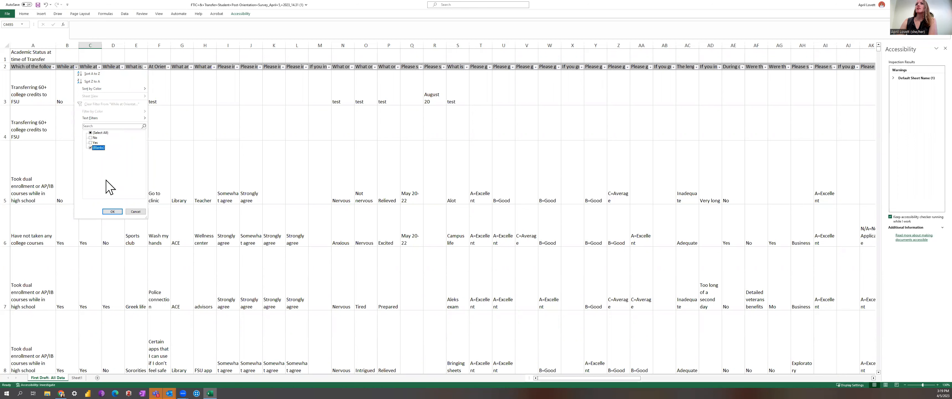
left_click(112, 211)
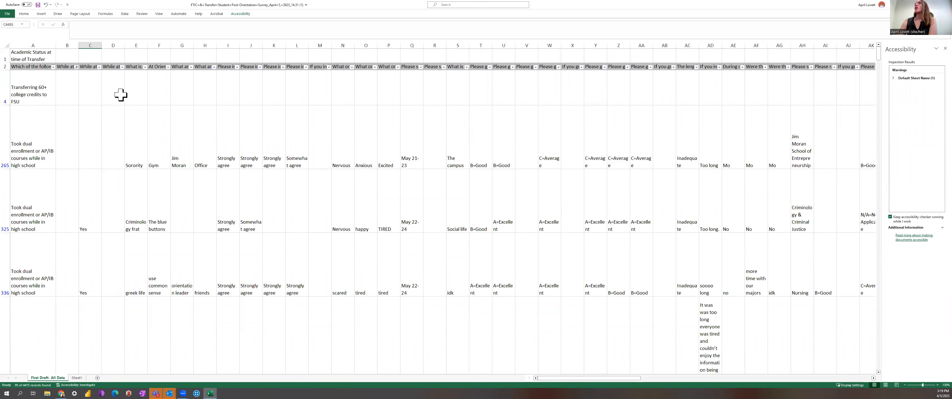
left_click(68, 67)
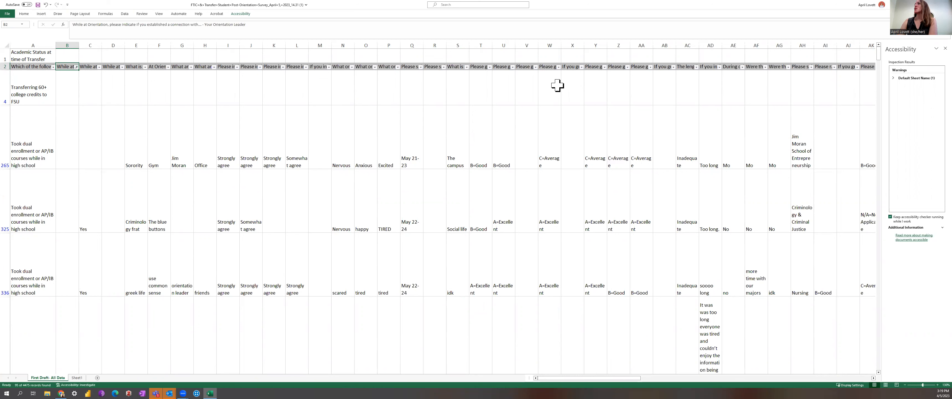
left_click(11, 85)
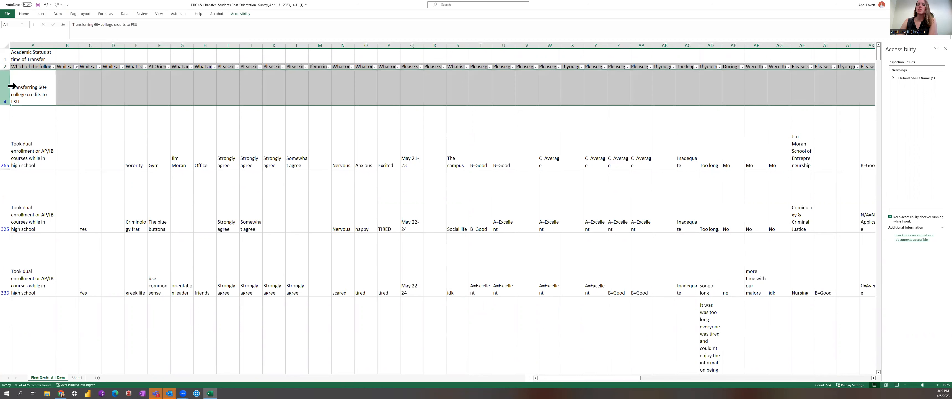
right_click(10, 86)
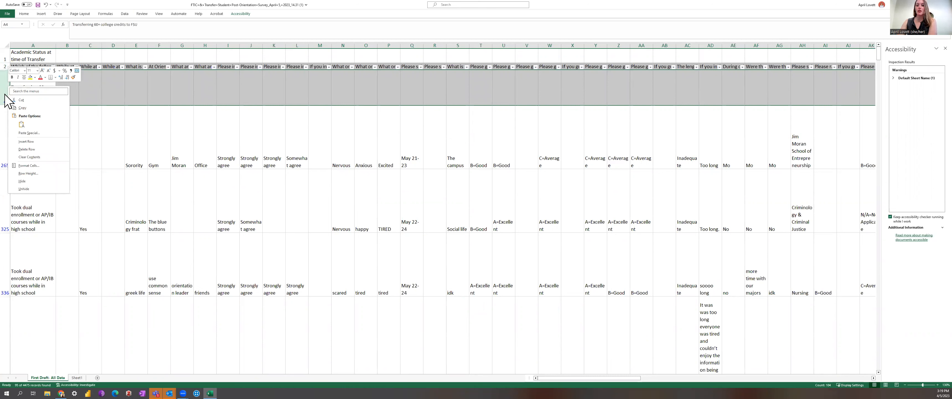
left_click(27, 149)
left_click(73, 108)
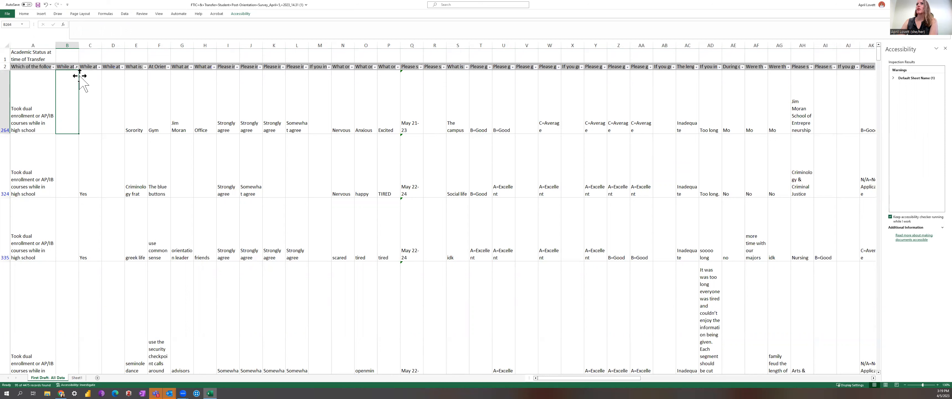
Fill every blank filtered cell in column B with "No Response".
left_click(77, 67)
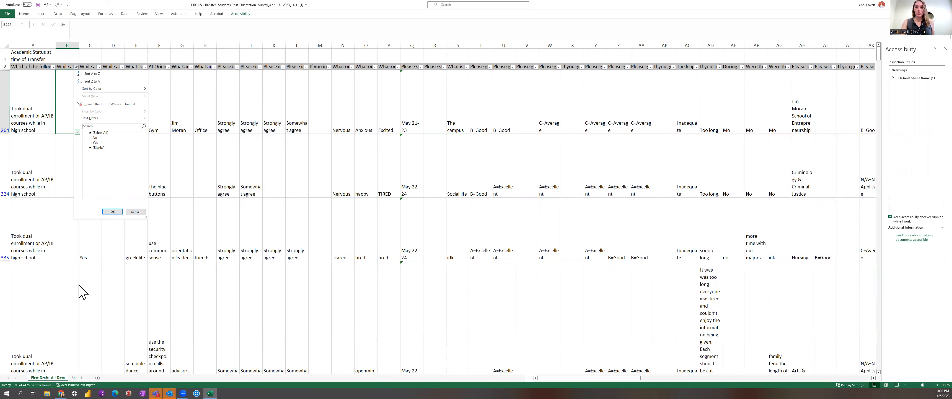
left_click(117, 211)
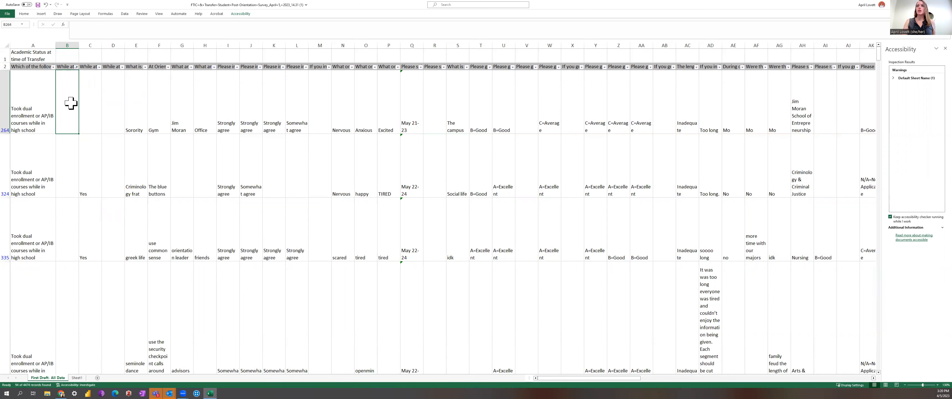
left_click(69, 66)
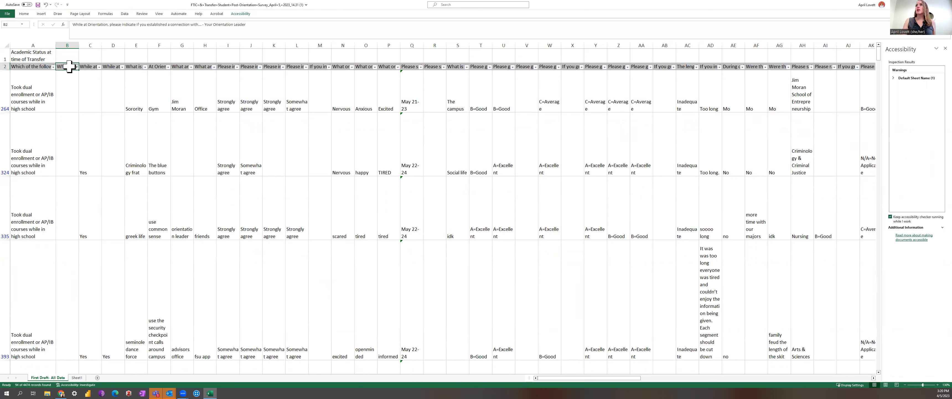
left_click(68, 90)
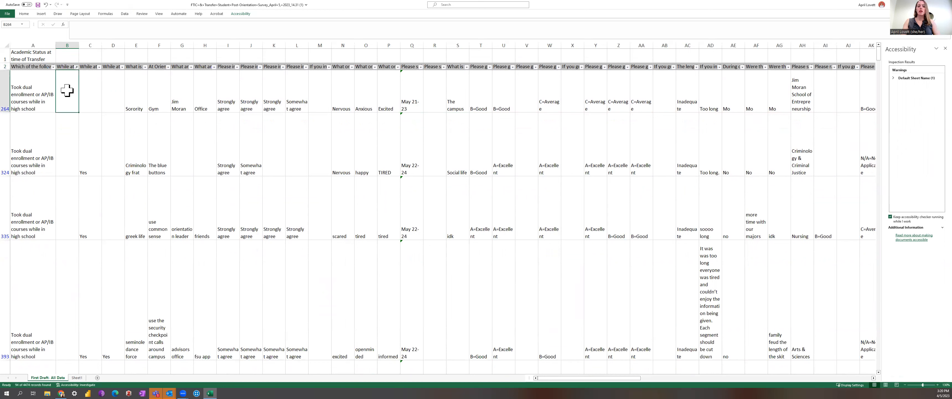
type("No Re")
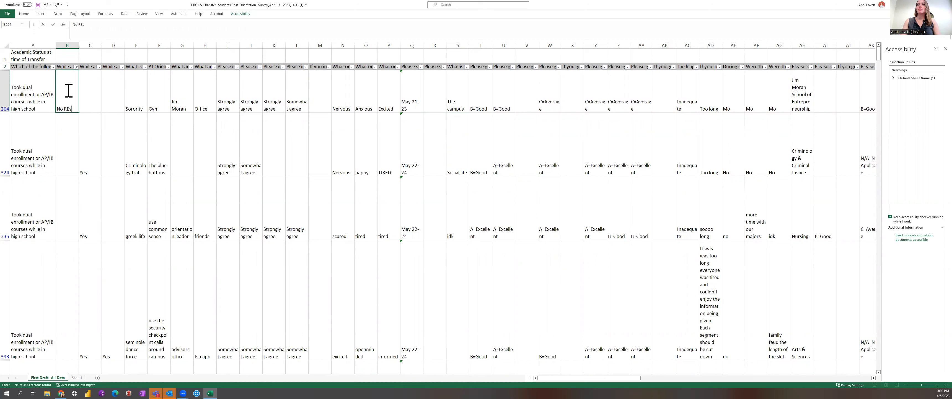
type("sponse")
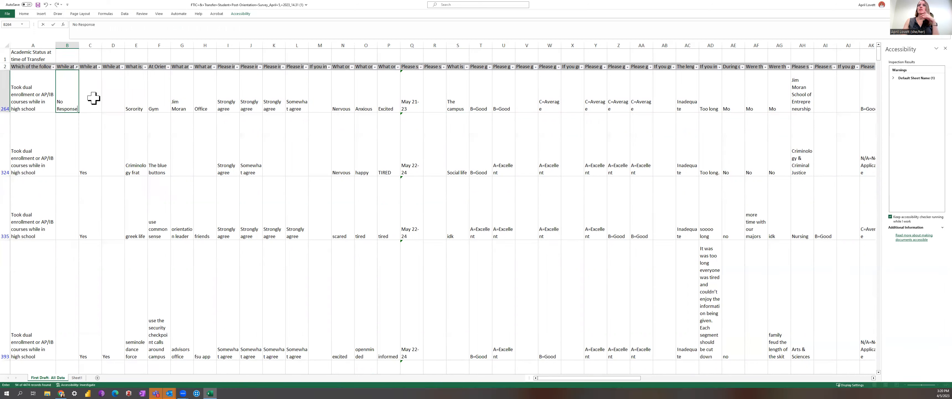
left_click(108, 107)
left_click(74, 107)
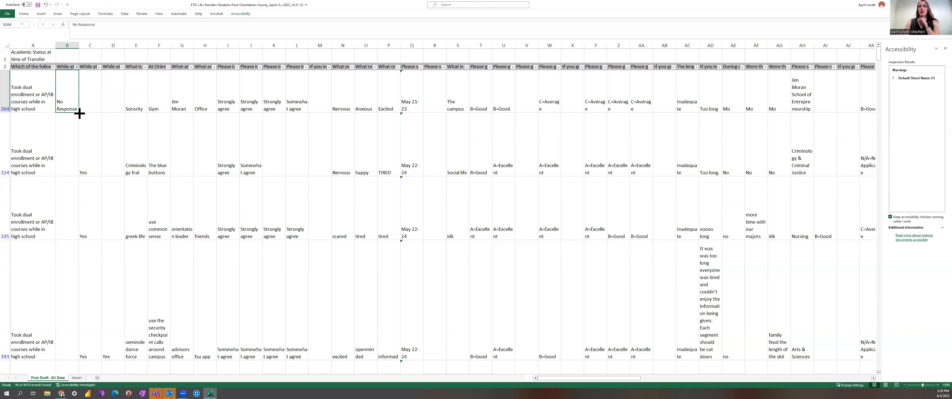
left_click_drag(80, 113, 73, 335)
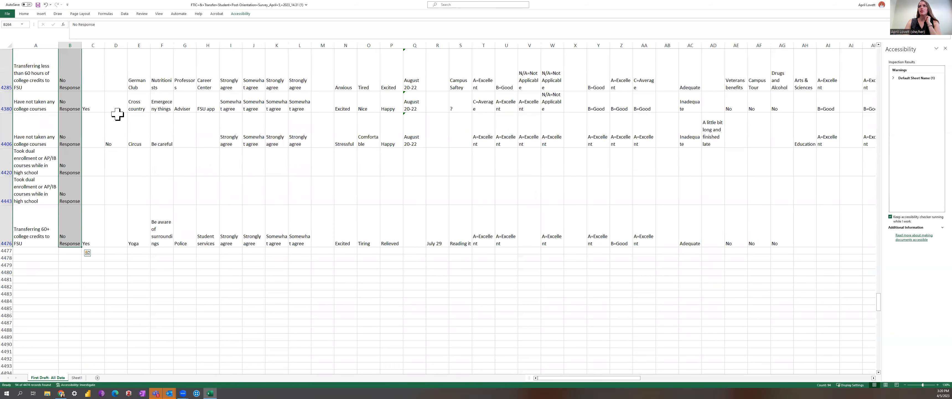
Clear the filter on column B to show all responses.
left_click_drag(883, 311, 880, 44)
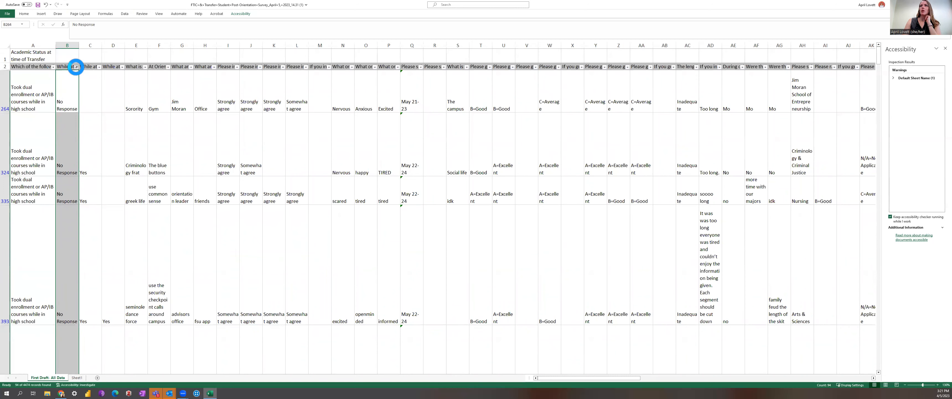
left_click(76, 66)
left_click(92, 132)
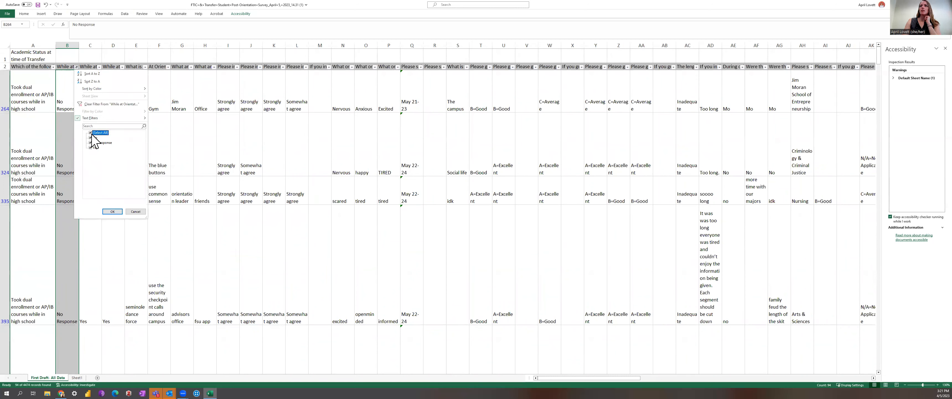
left_click(112, 211)
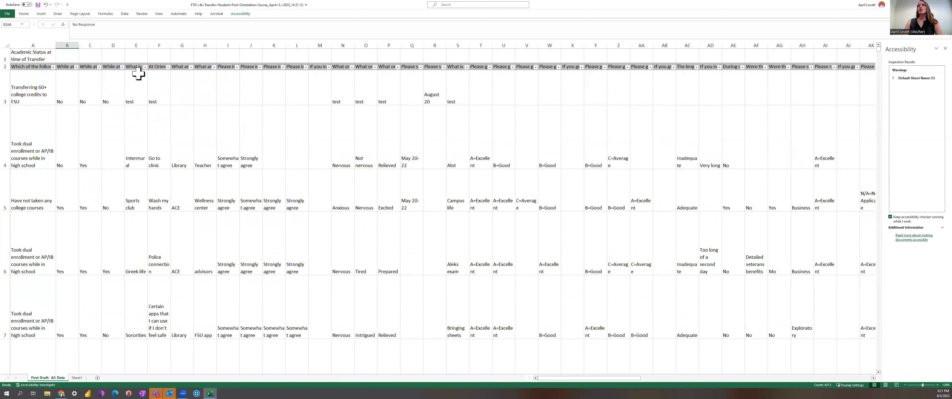
Check the filter value lists of columns D and B without changing them.
left_click(100, 67)
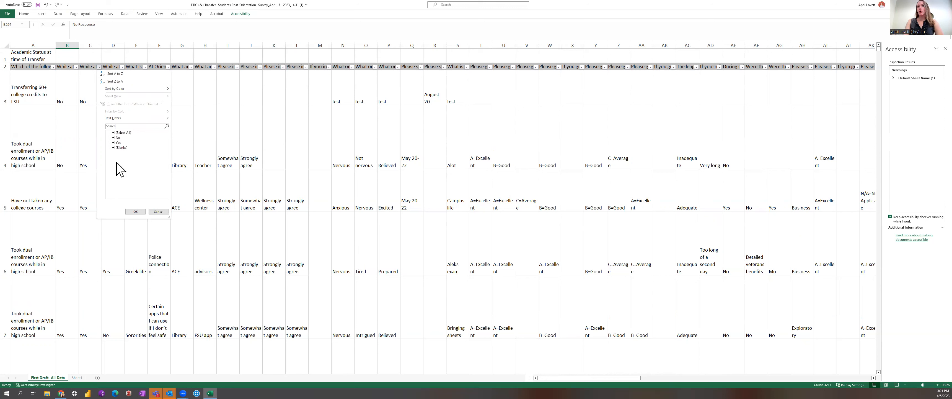
left_click(160, 212)
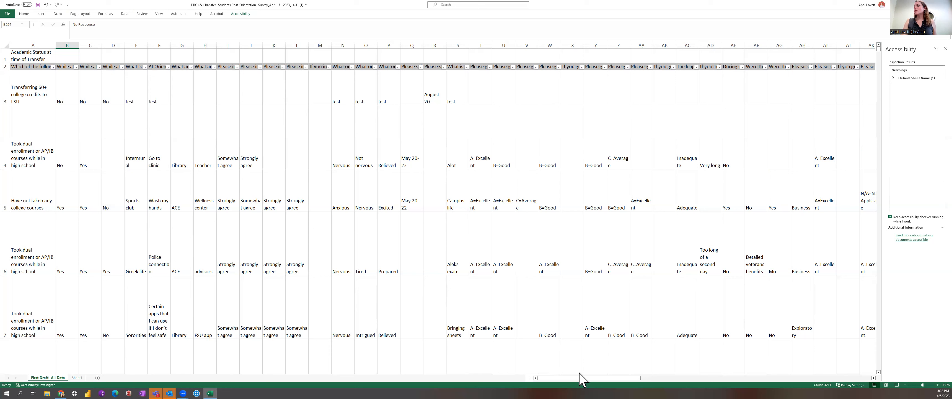
left_click_drag(580, 375, 539, 375)
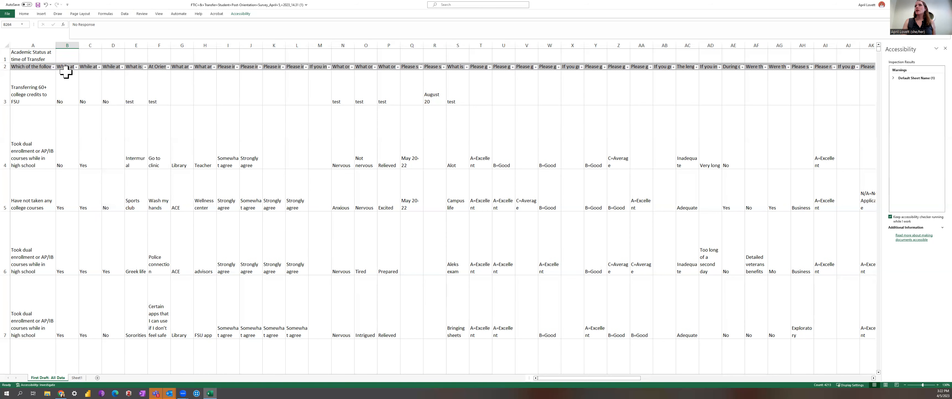
left_click(77, 67)
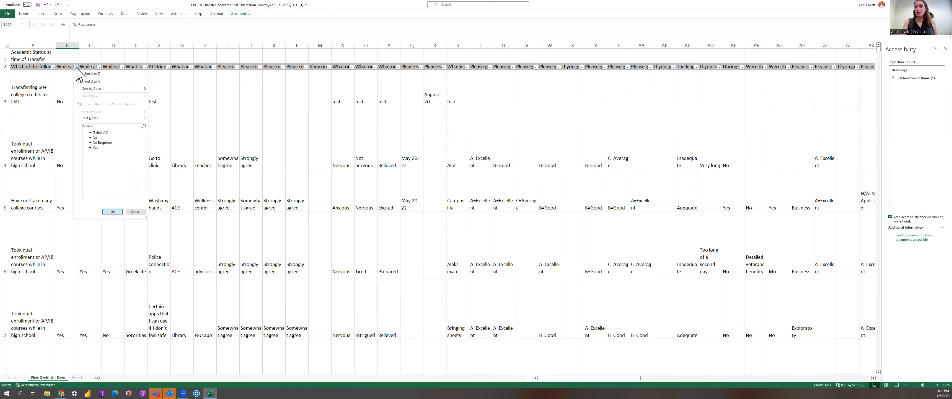
left_click(135, 211)
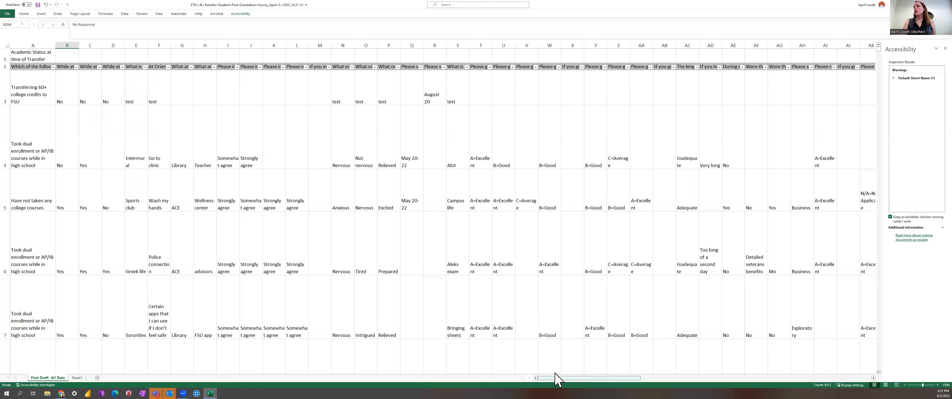
Scroll across the sheet to the race/ethnicity question heading and select it.
left_click_drag(557, 379, 744, 372)
scroll(746, 378, "right", 4)
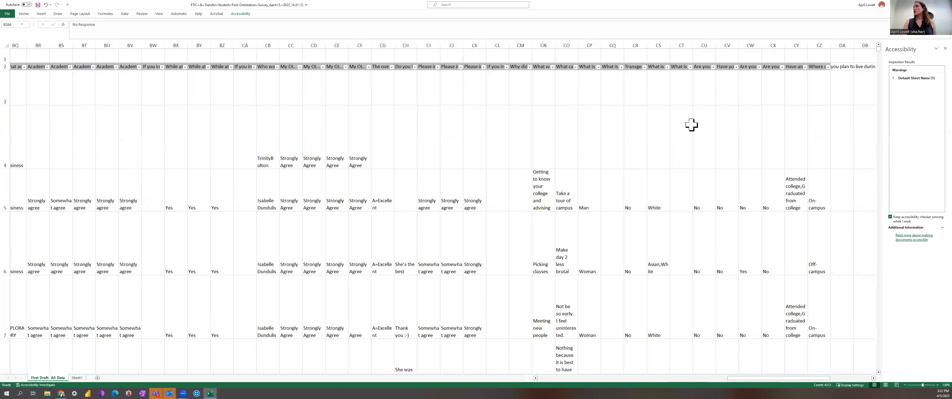
left_click(658, 66)
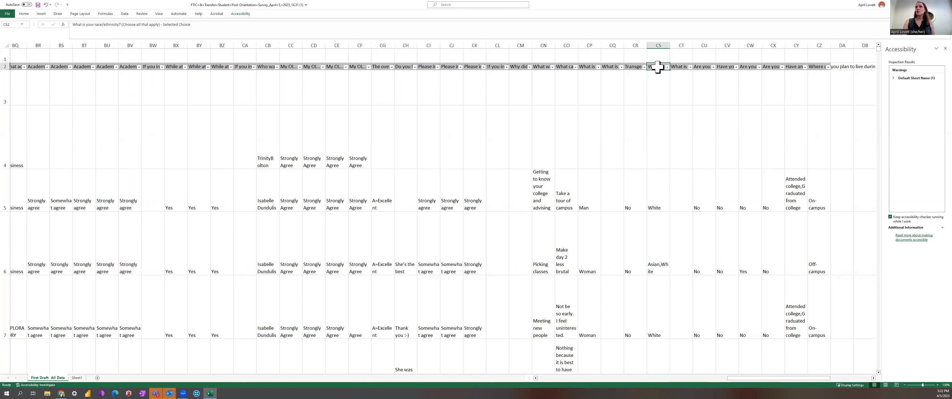
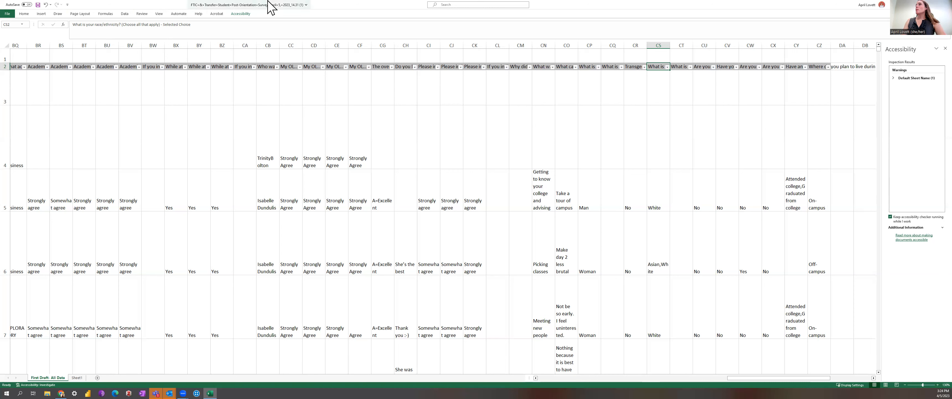
Review the race/ethnicity column's filter value list and close it without applying changes.
left_click(668, 67)
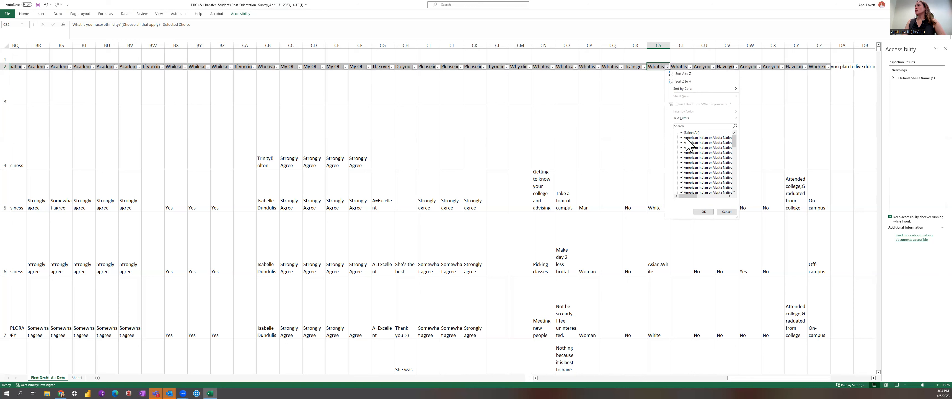
left_click_drag(695, 195, 704, 196)
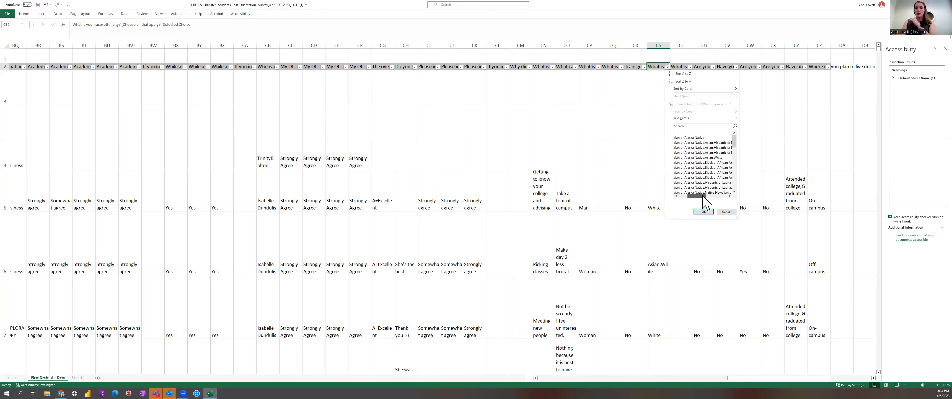
left_click_drag(703, 196, 688, 196)
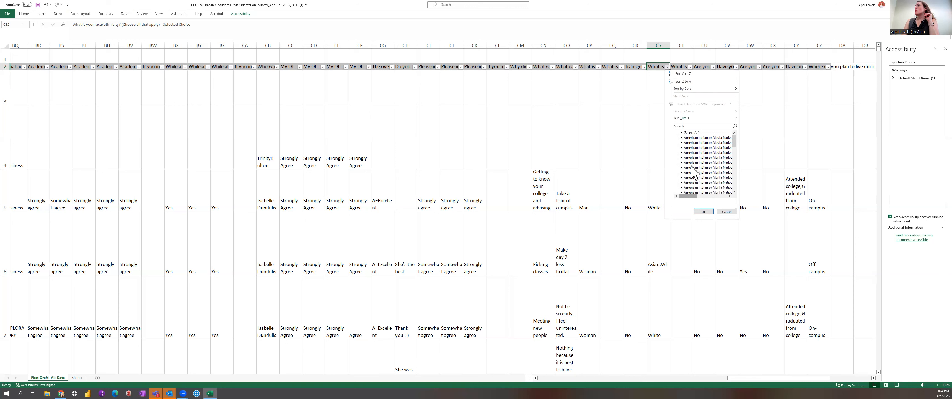
left_click_drag(686, 197, 709, 195)
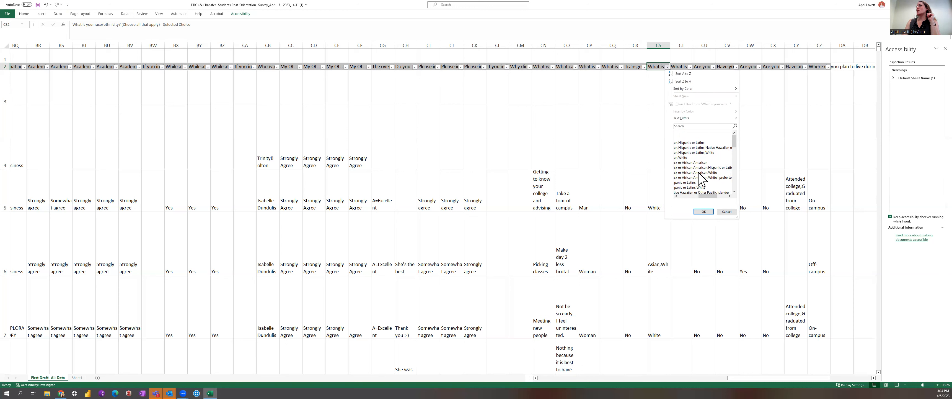
left_click_drag(709, 197, 678, 196)
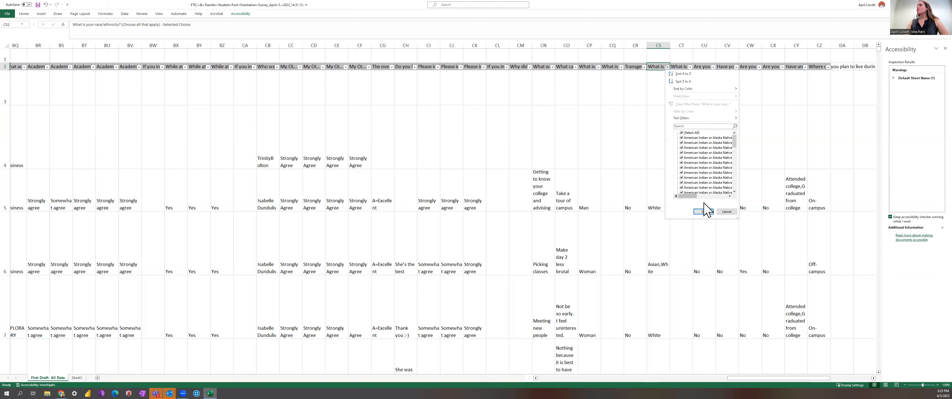
left_click(725, 212)
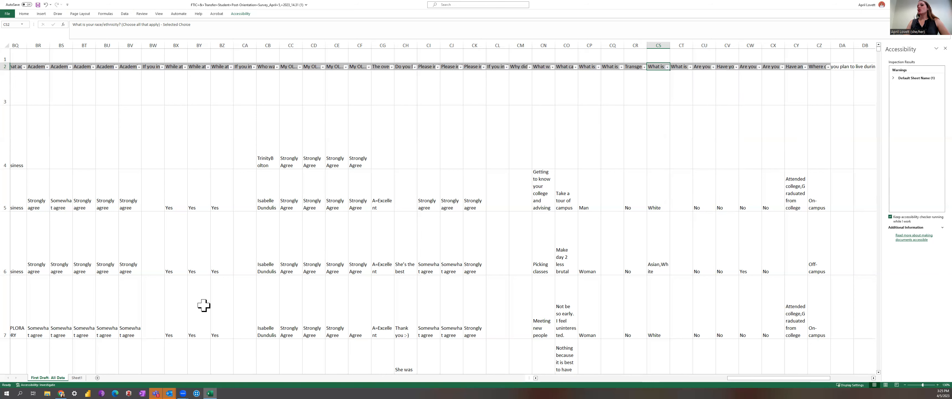
Switch to the Qualtrics survey and review the race/ethnicity question's answer choices in the Demographics block.
mouse_move(61, 392)
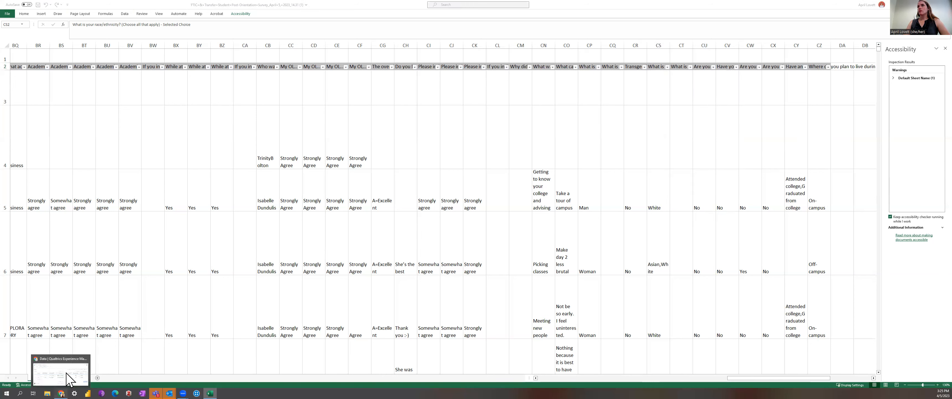
left_click(78, 373)
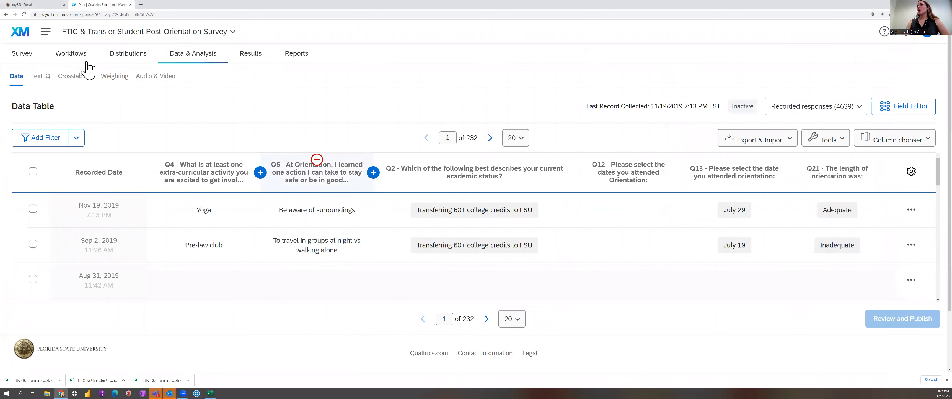
left_click(32, 52)
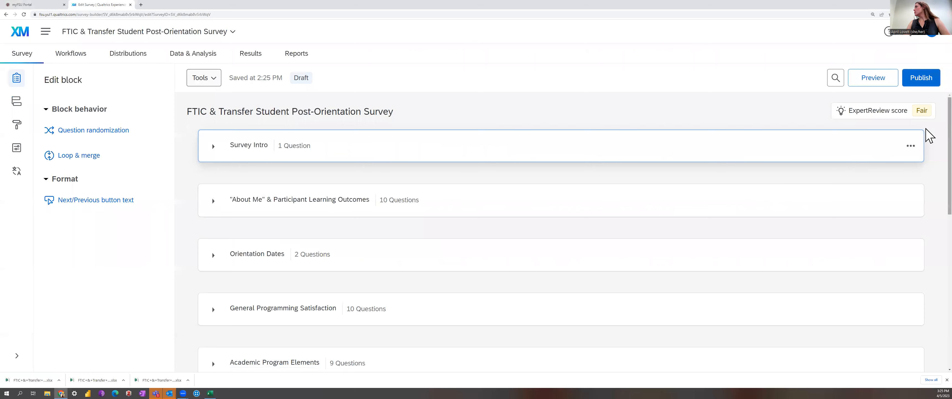
scroll(927, 148, "down", 6)
scroll(927, 287, "down", 3)
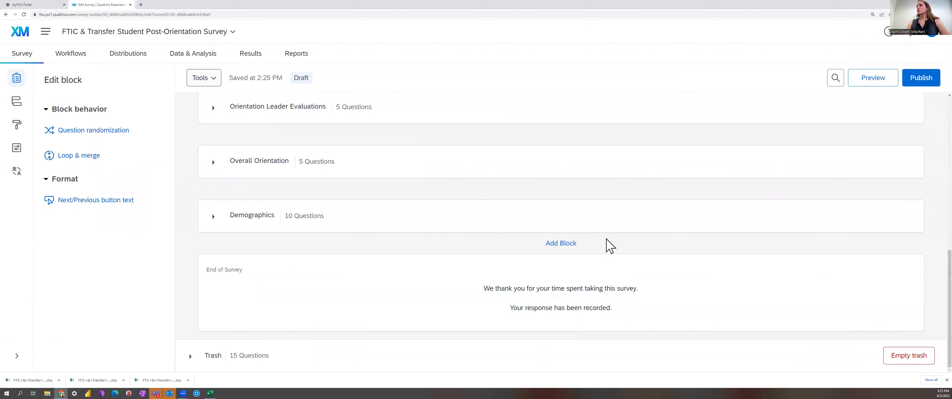
left_click(213, 218)
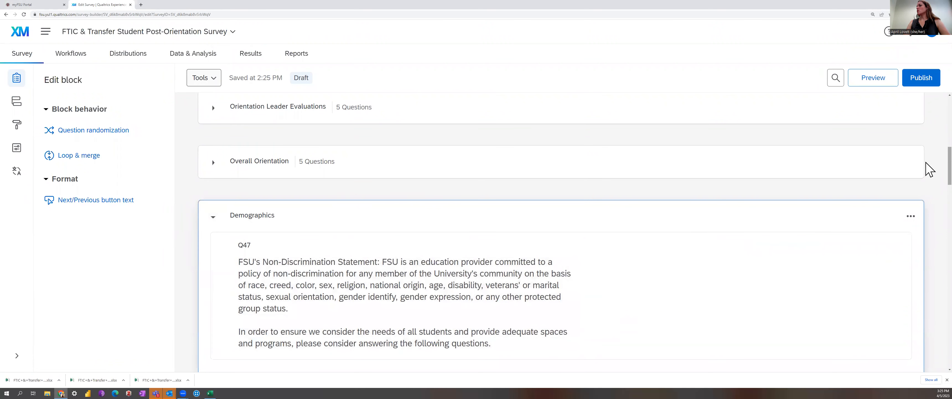
scroll(929, 222, "down", 10)
scroll(927, 240, "down", 2)
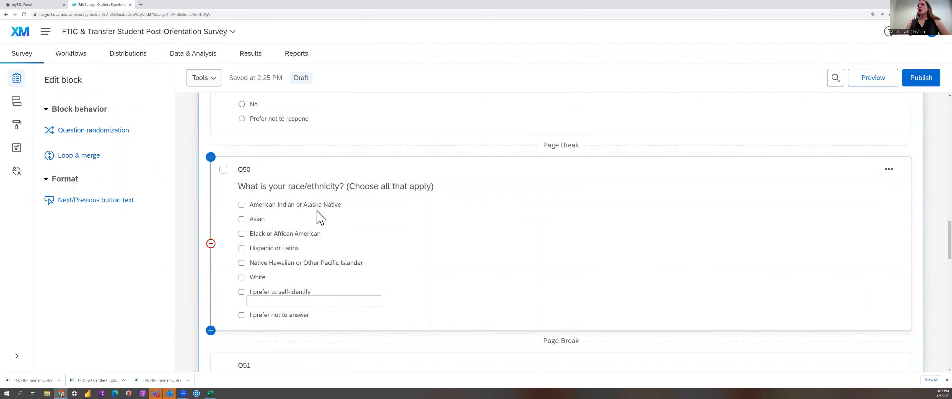
left_click(210, 393)
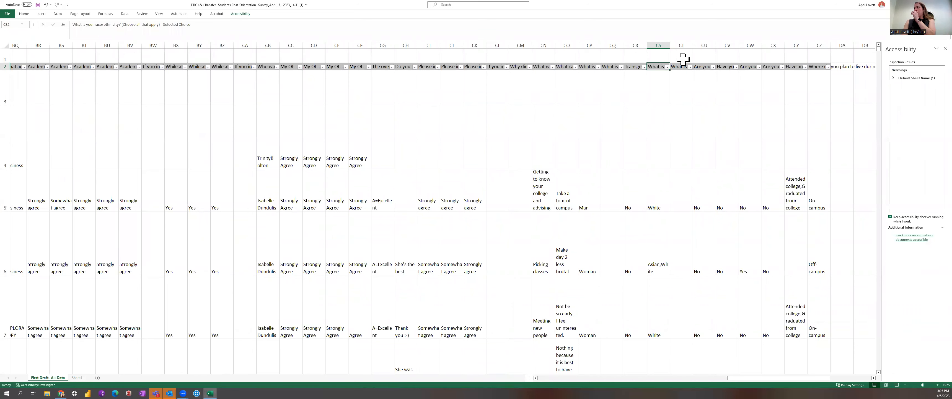
Insert a blank column to the right of the race/ethnicity column.
right_click(679, 45)
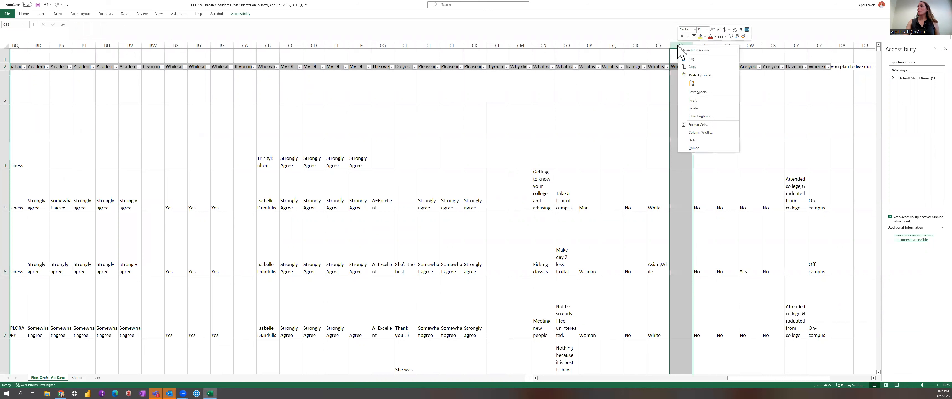
left_click(695, 99)
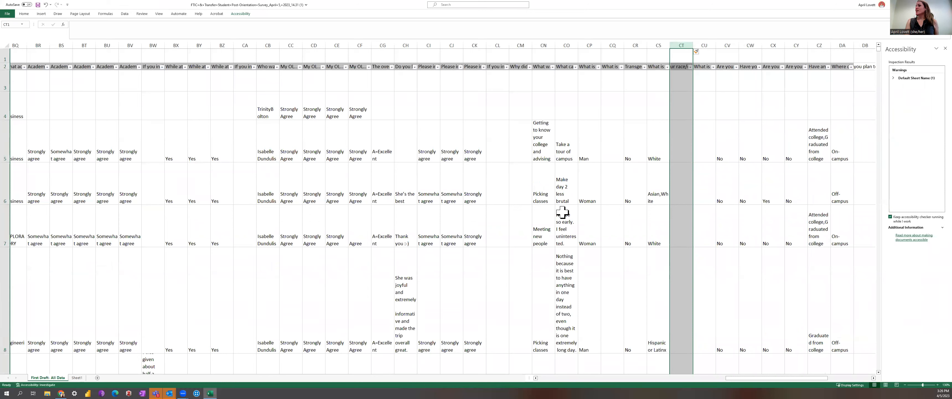
mouse_move(184, 391)
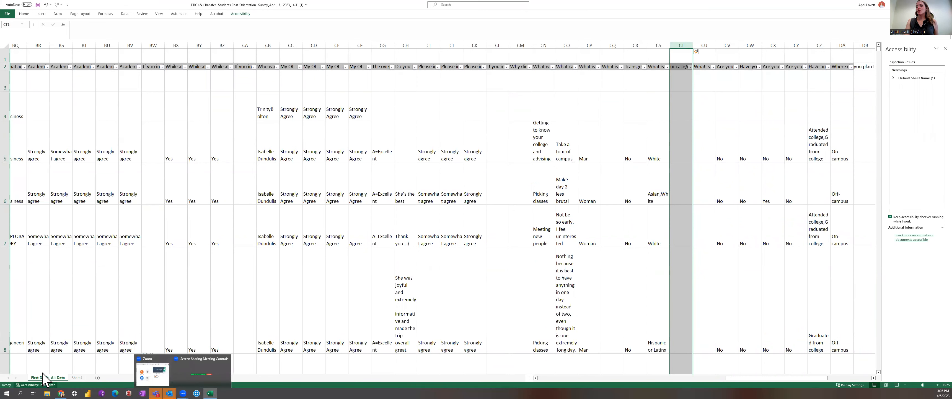
left_click(64, 378)
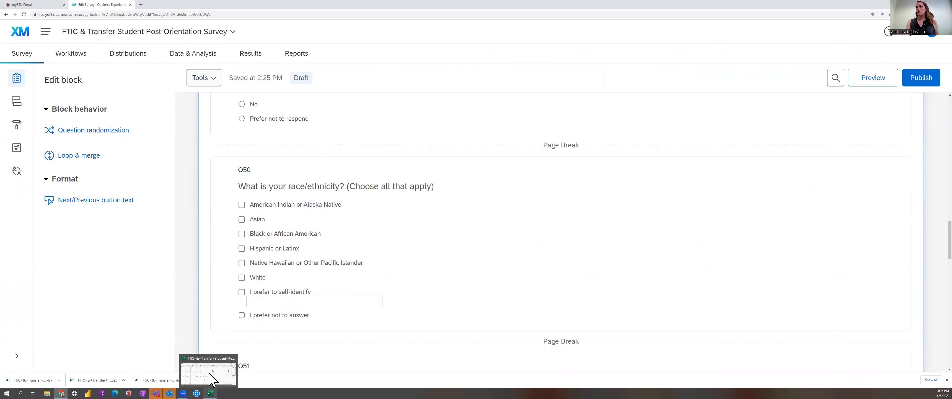
left_click(210, 392)
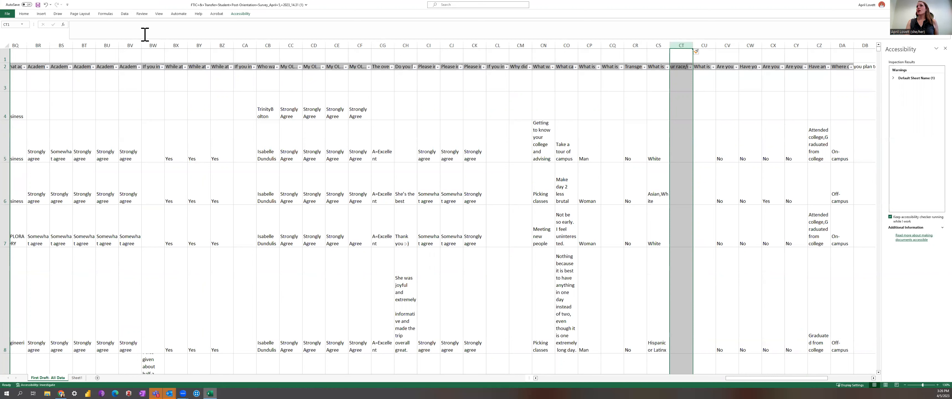
Shade the new blank column with a tan fill color.
left_click(24, 15)
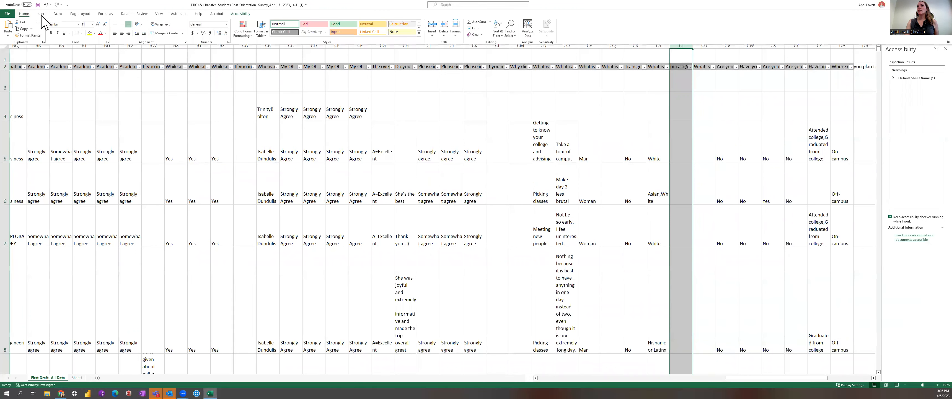
left_click(95, 34)
left_click(123, 55)
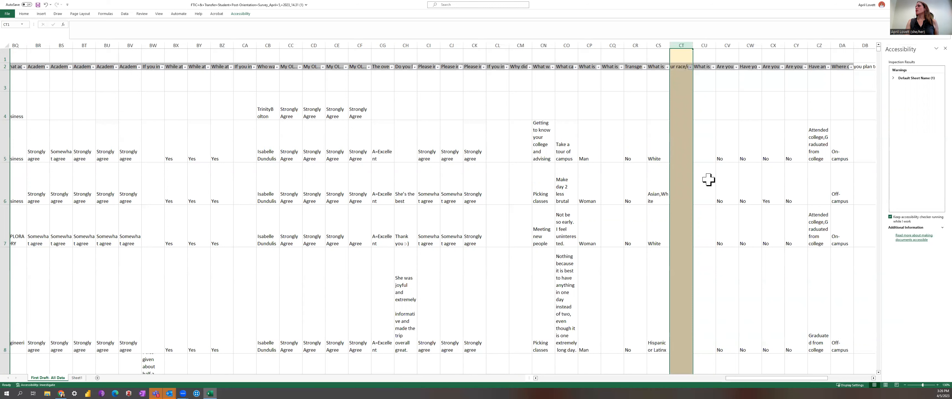
left_click(687, 183)
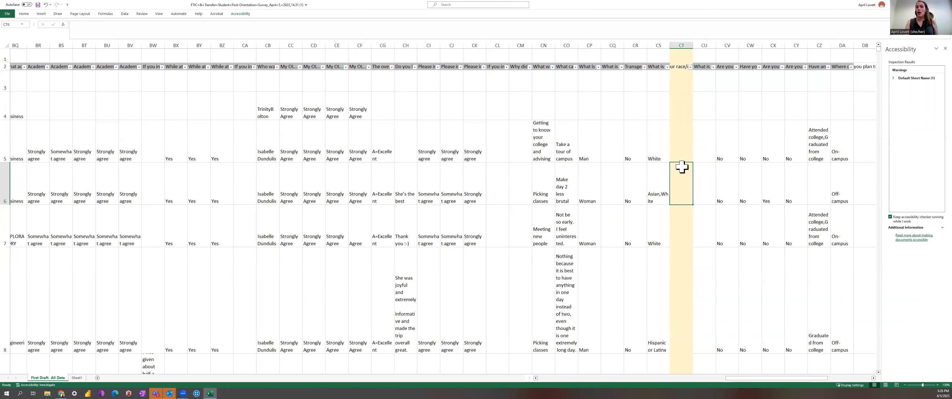
Insert a second blank column beside the race/ethnicity column.
left_click(687, 41)
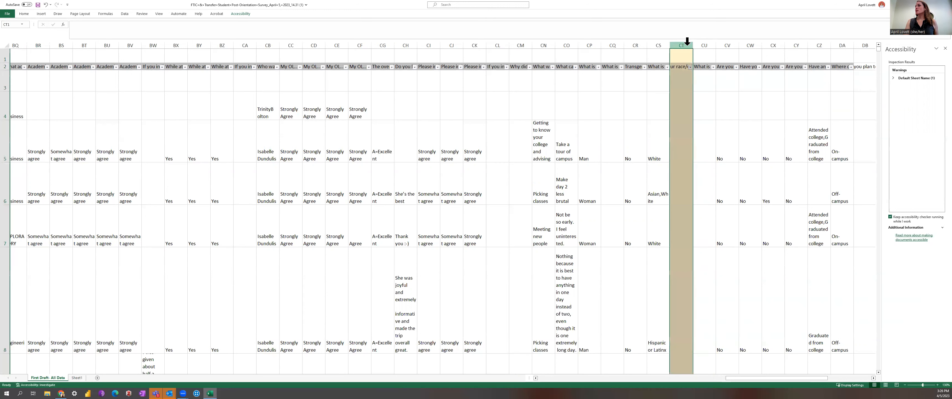
right_click(688, 45)
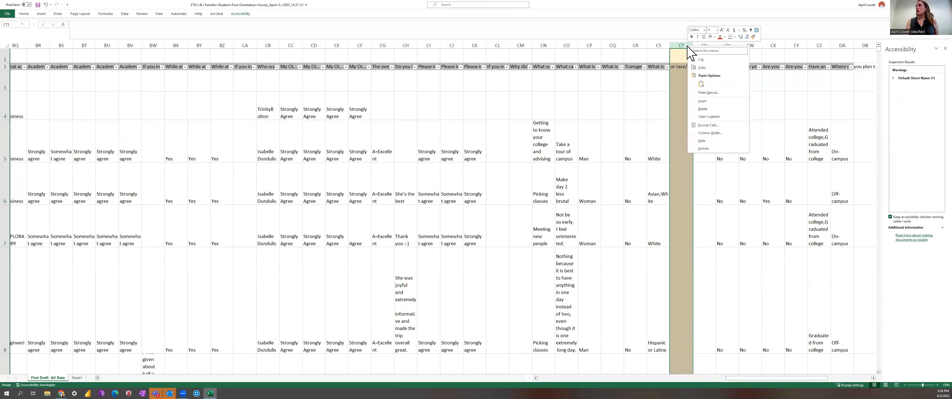
left_click(702, 101)
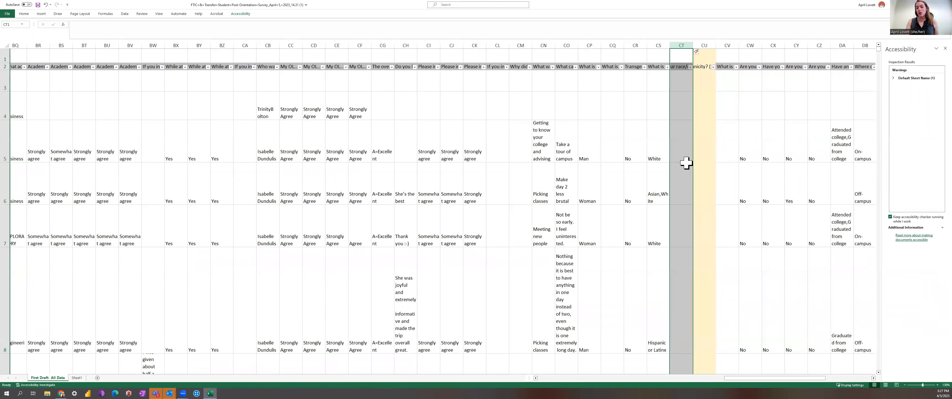
left_click(699, 152)
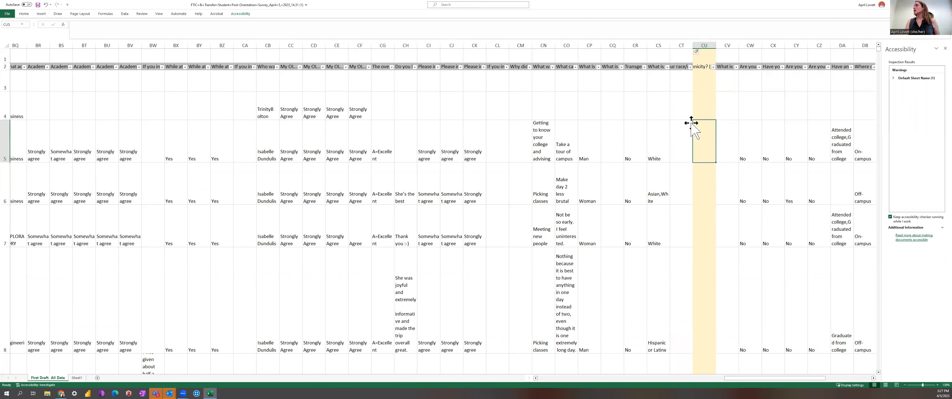
Fill the second new column with the same tan color.
left_click(682, 45)
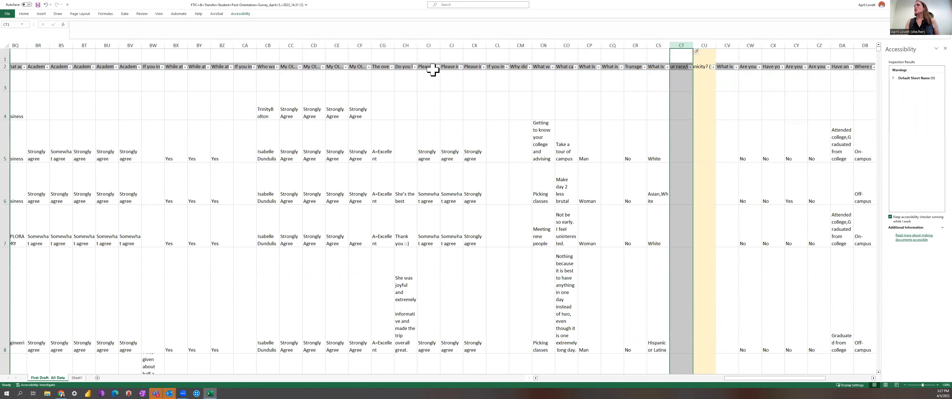
left_click(26, 15)
left_click(91, 34)
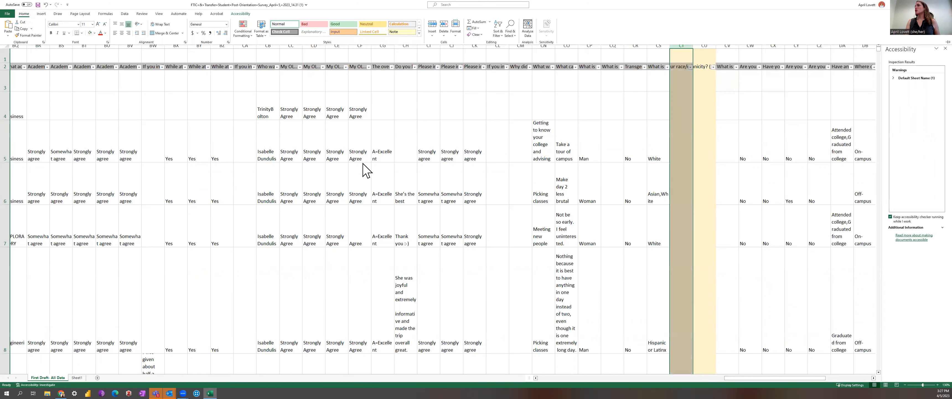
left_click(678, 142)
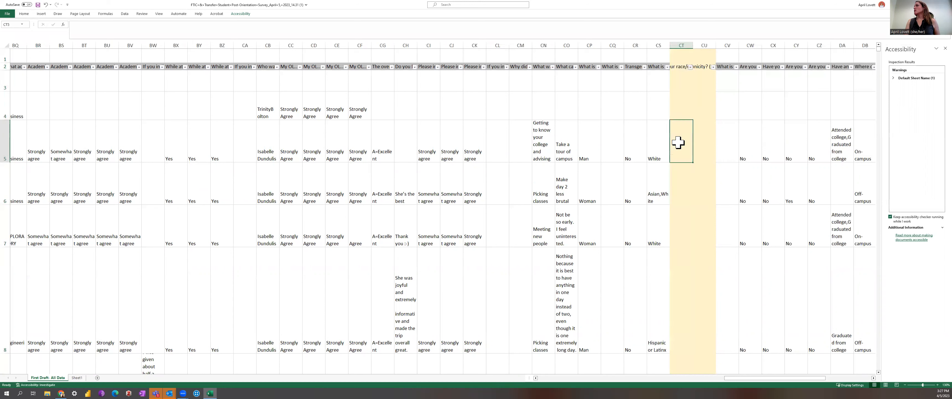
Enter the heading "American Indian/Alaska Native" in row 1 of the first new column.
left_click(668, 67)
left_click(668, 67)
left_click(678, 66)
left_click(679, 57)
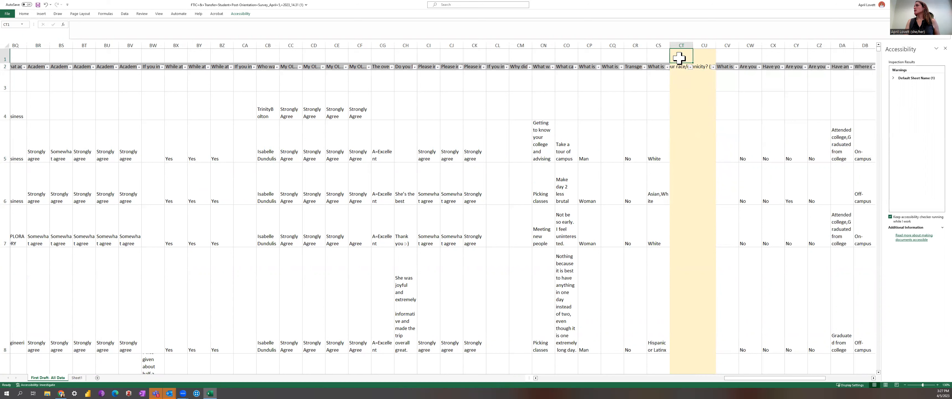
type("AMe")
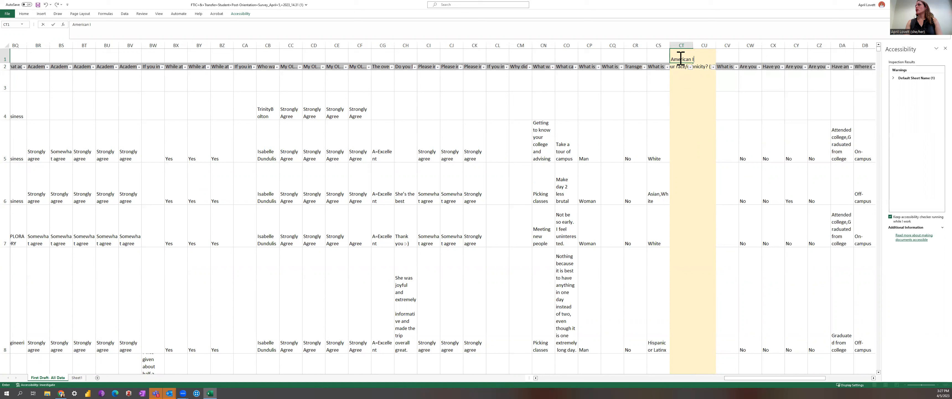
type("rican Indian/Alsak")
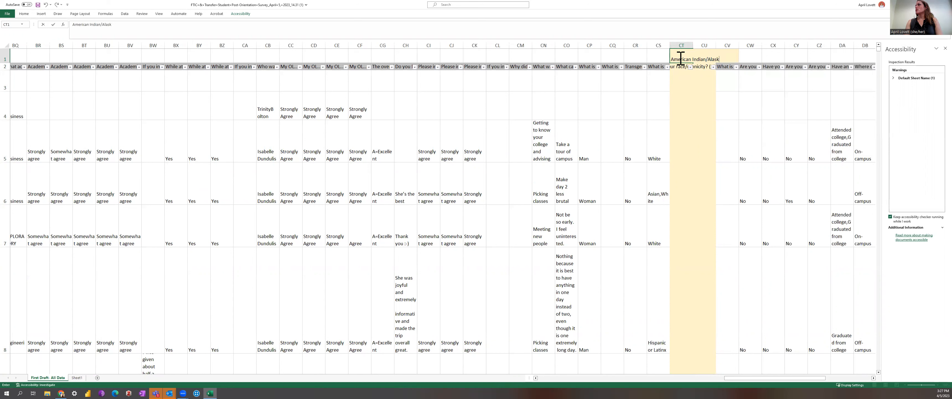
left_click(719, 111)
Widen the new column and wrap the "American Indian/Alaska Native" heading text.
left_click_drag(692, 42, 711, 42)
left_click(693, 54)
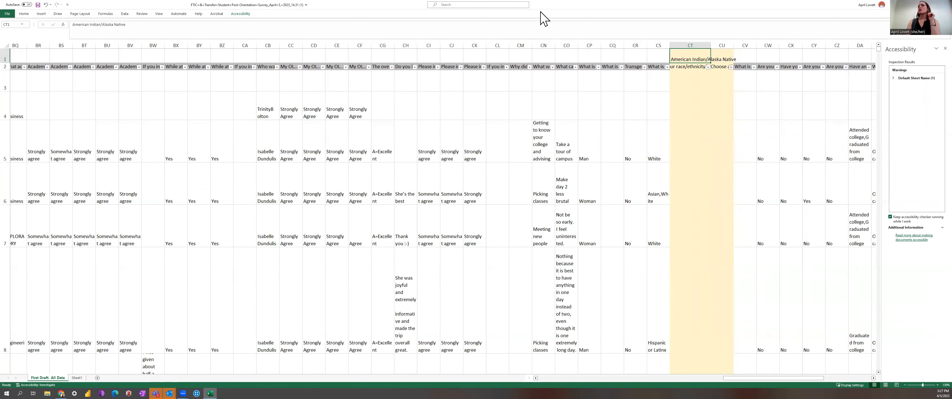
left_click(24, 14)
left_click(160, 24)
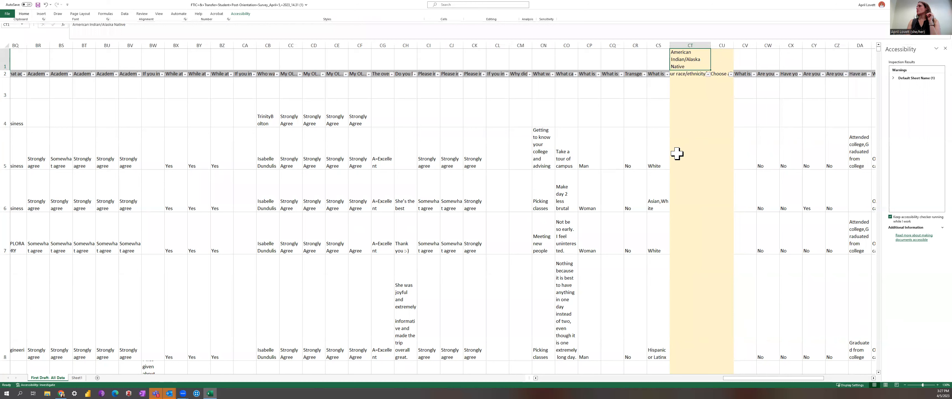
Open the race/ethnicity column's filter list and close it without changes.
left_click(667, 73)
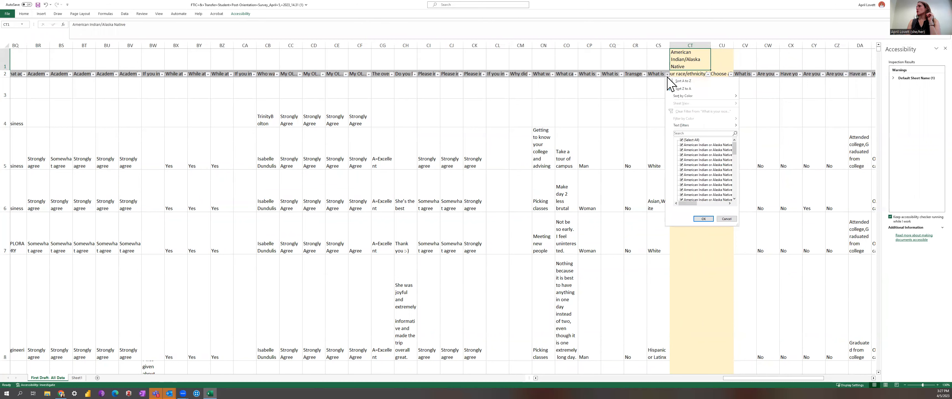
left_click_drag(734, 153, 734, 163)
left_click(760, 123)
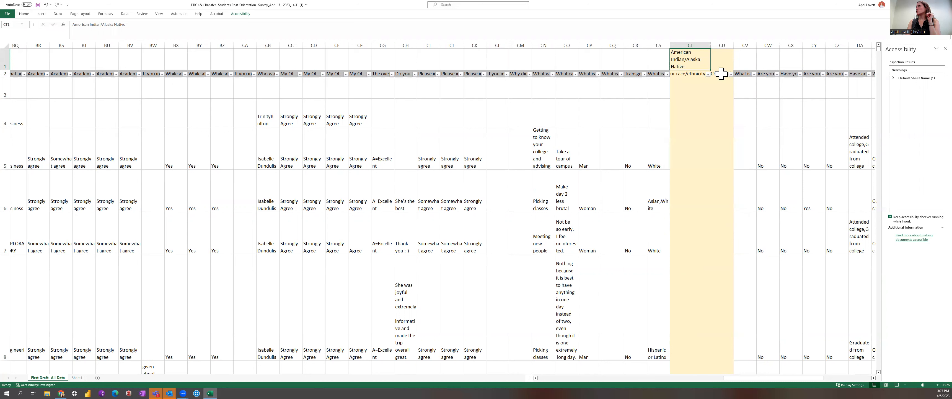
Enter the heading "Asian" in row 1 of the second new column and widen that column.
left_click(717, 62)
type("Asian")
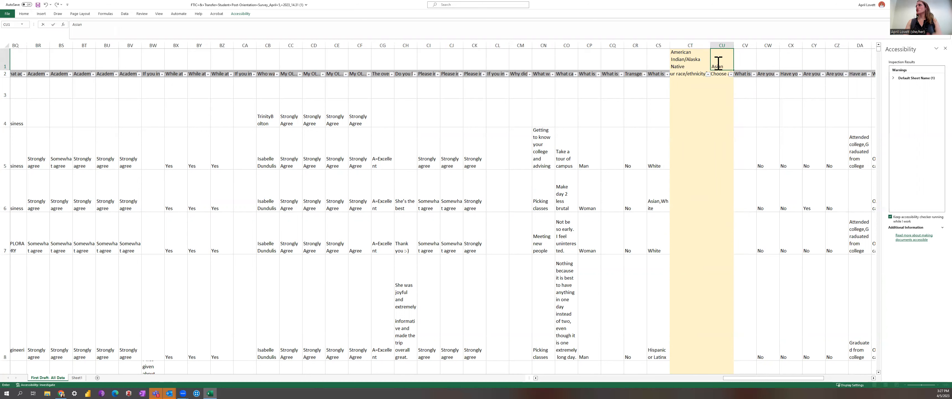
left_click(768, 106)
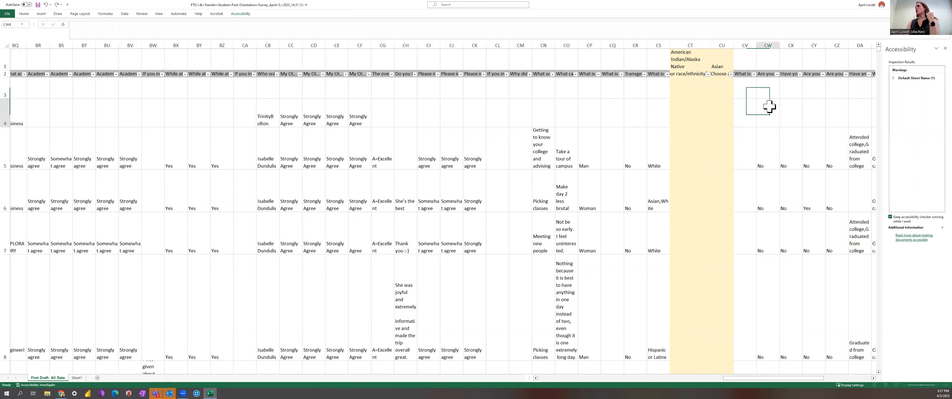
left_click_drag(733, 44, 753, 45)
left_click(734, 45)
left_click(737, 101)
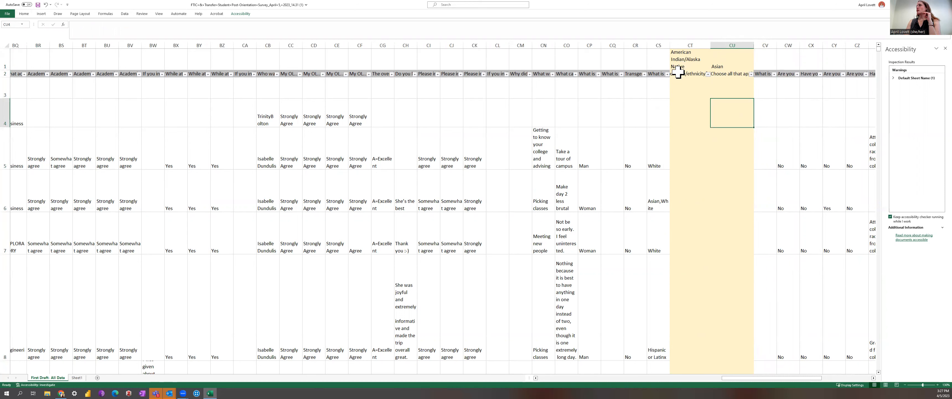
Filter the race/ethnicity column to show only responses that include American Indian or Alaska Native.
left_click(669, 75)
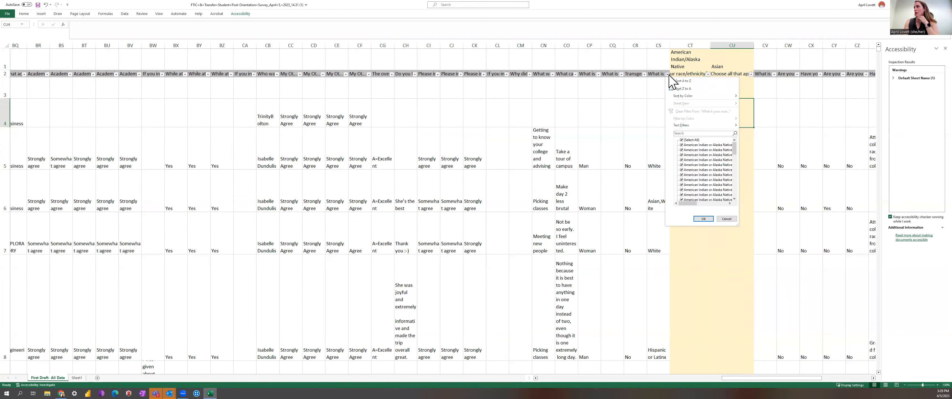
left_click(682, 145)
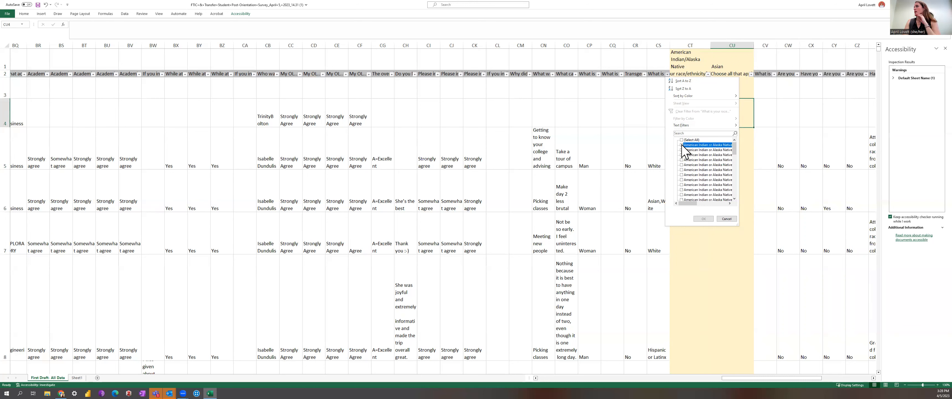
left_click(682, 149)
left_click(682, 155)
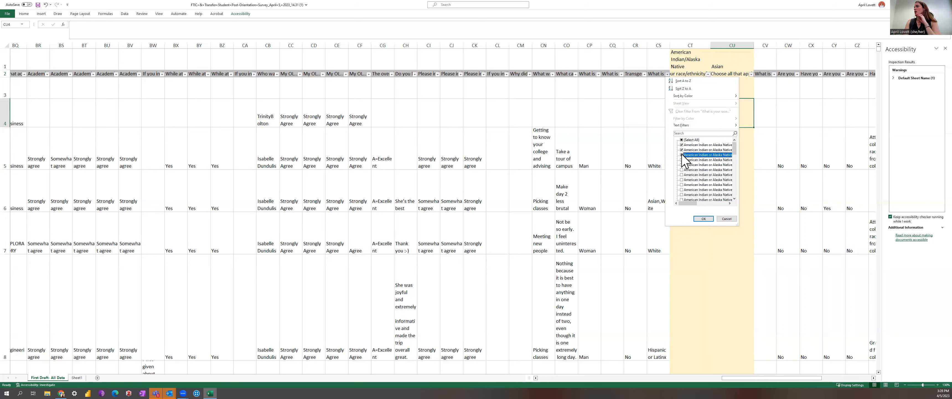
left_click(682, 160)
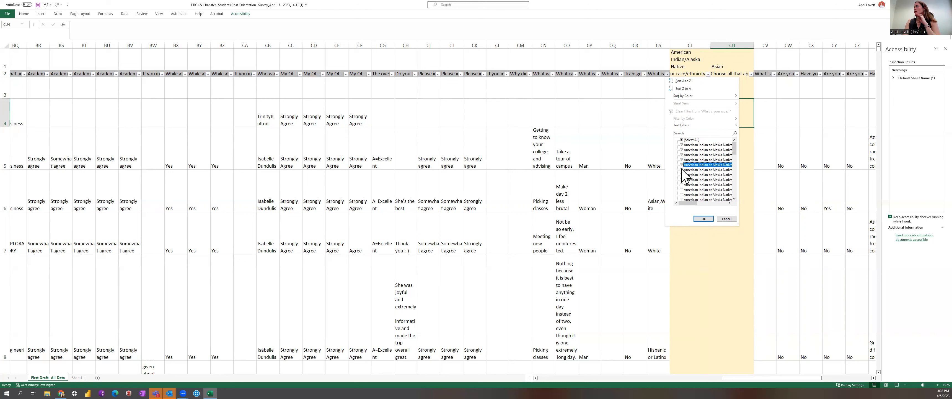
left_click(682, 170)
left_click(683, 174)
left_click(682, 180)
left_click(682, 185)
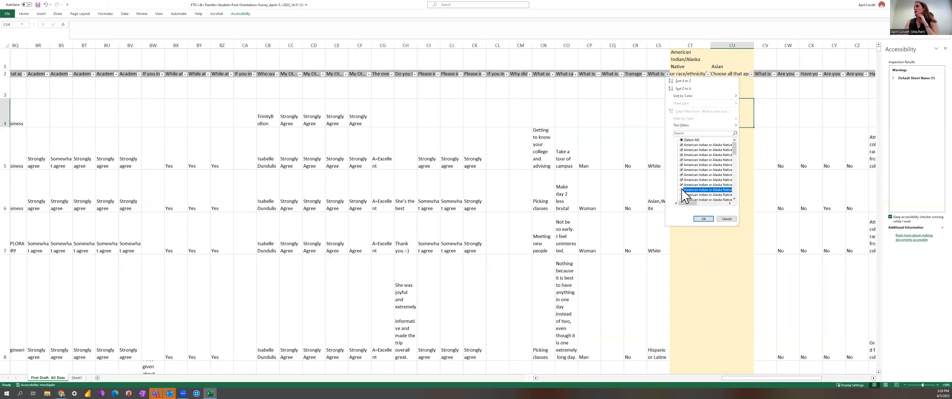
left_click(682, 194)
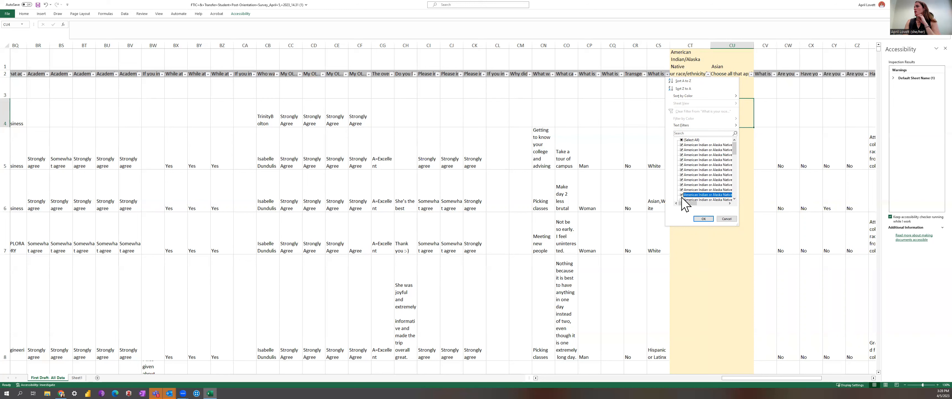
left_click(735, 199)
left_click(735, 200)
left_click(735, 199)
left_click(736, 199)
left_click(735, 199)
left_click(735, 199)
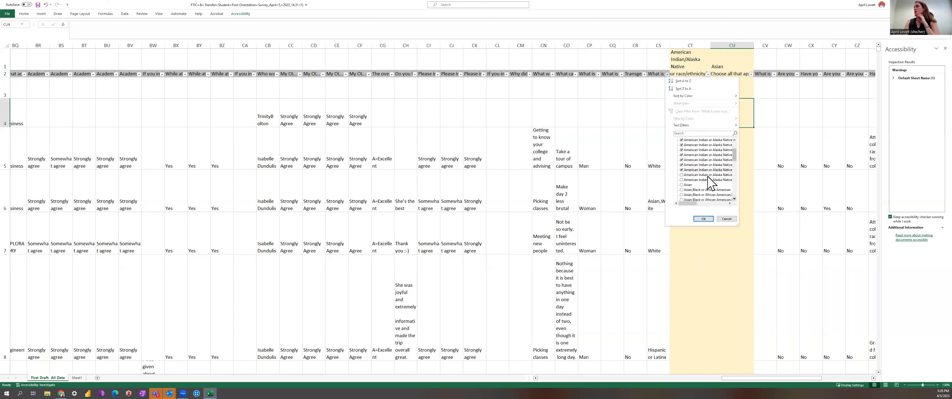
left_click(682, 180)
left_click(704, 218)
Enter "X" in the American Indian/Alaska Native column for the first filtered response and fill it down through all filtered rows.
left_click(696, 134)
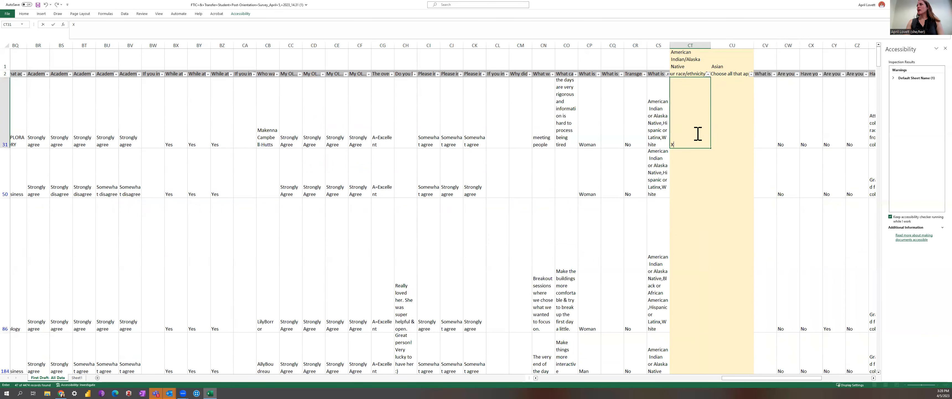
key("Return")
left_click(687, 136)
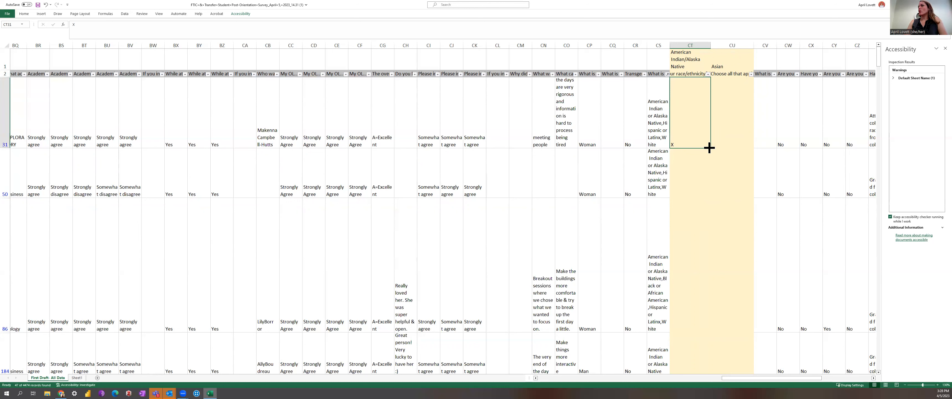
left_click_drag(712, 149, 701, 129)
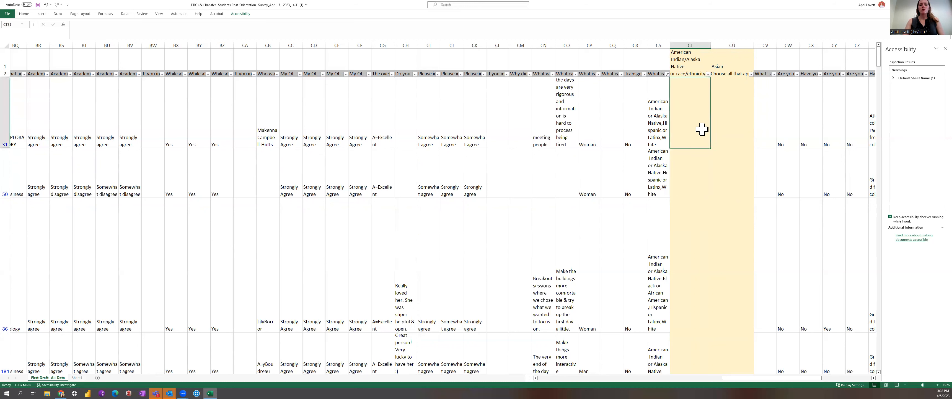
type("X")
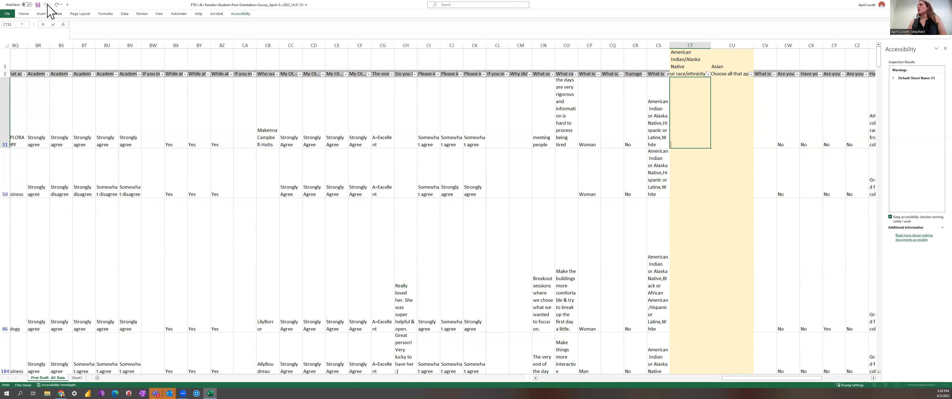
left_click(684, 145)
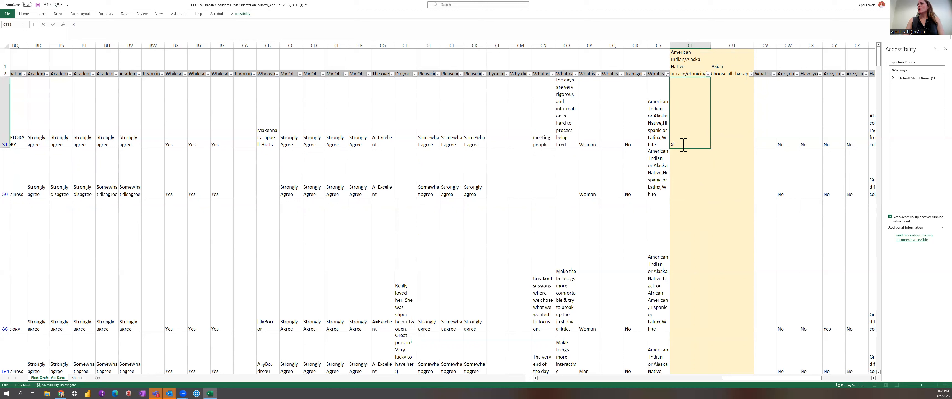
left_click(693, 176)
left_click(698, 124)
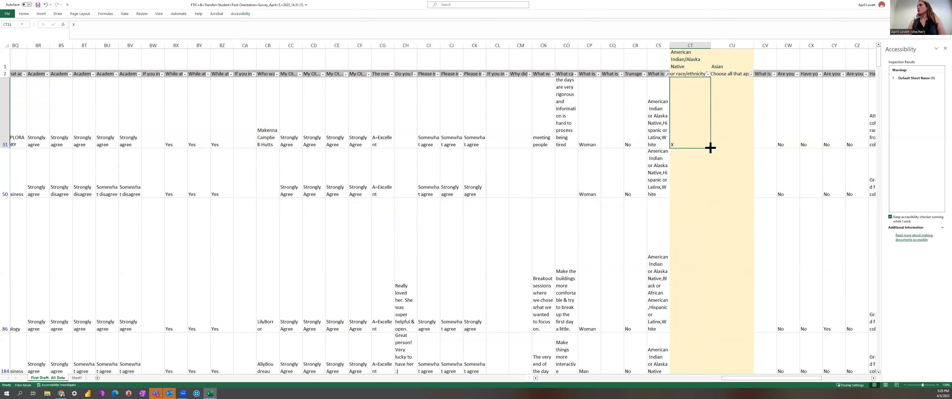
left_click_drag(711, 148, 716, 232)
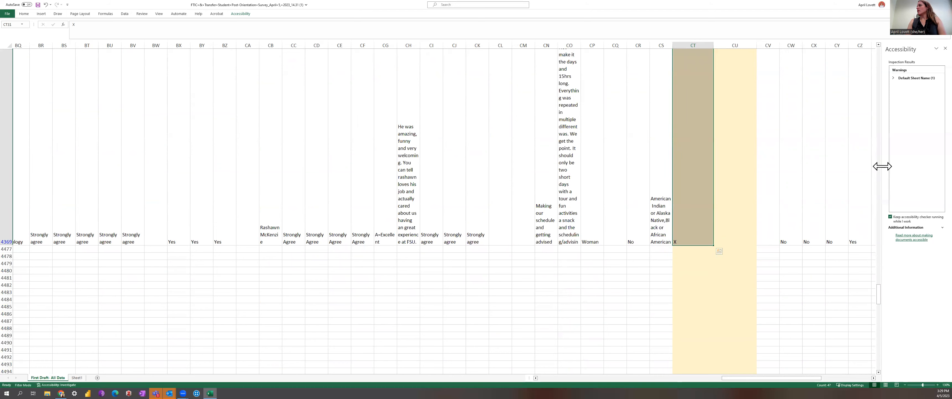
left_click_drag(882, 292, 876, 43)
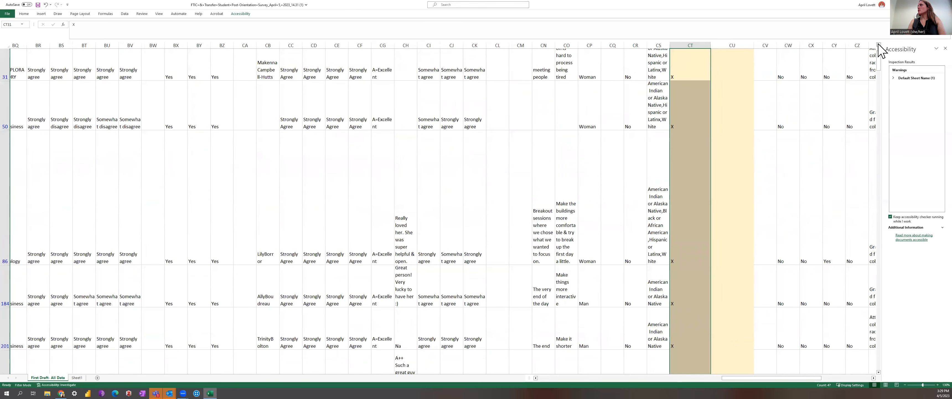
left_click(880, 44)
left_click(880, 45)
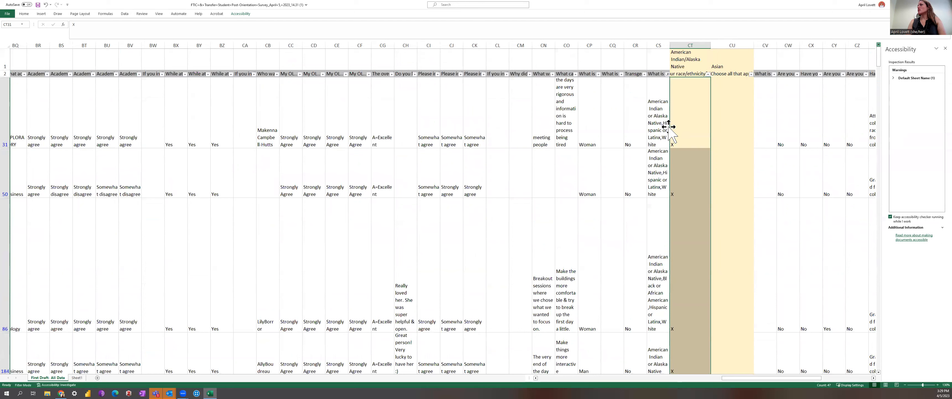
left_click_drag(671, 134, 667, 131)
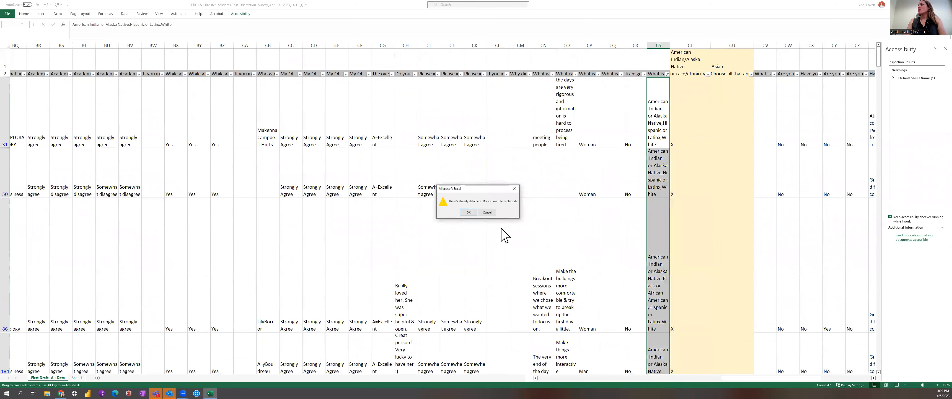
left_click(487, 212)
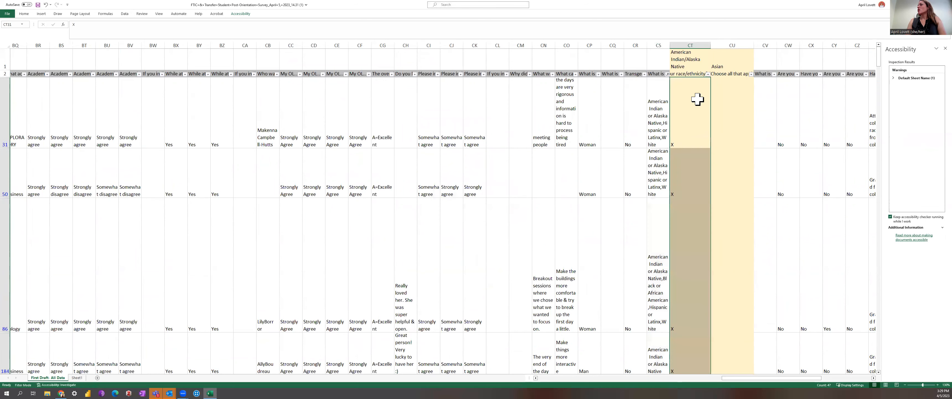
Filter the race/ethnicity column to responses containing "As" to show Asian respondents.
left_click(668, 74)
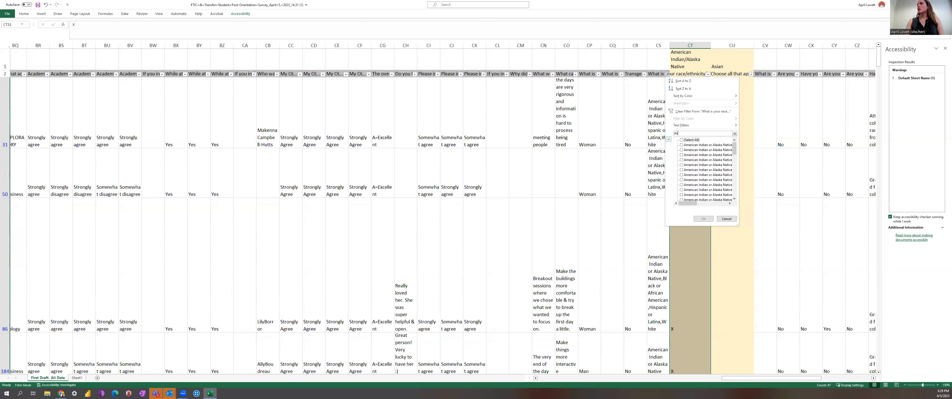
key("Return")
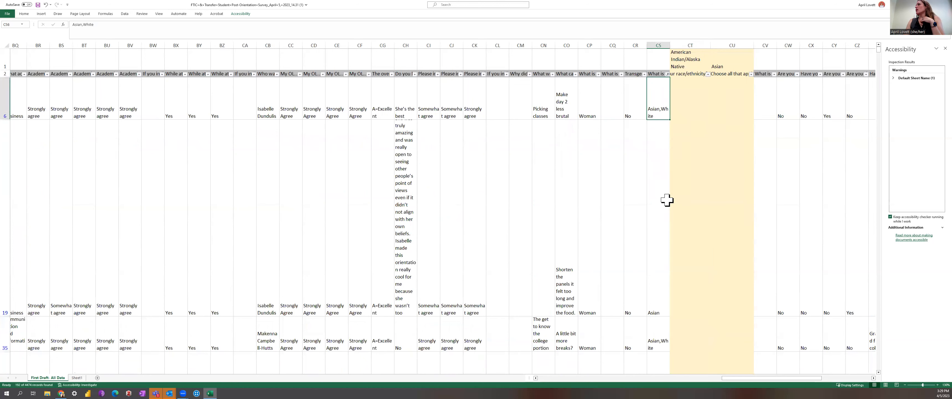
Enter "X" in the Asian column for the first filtered response and fill it down through all filtered rows.
left_click(660, 299)
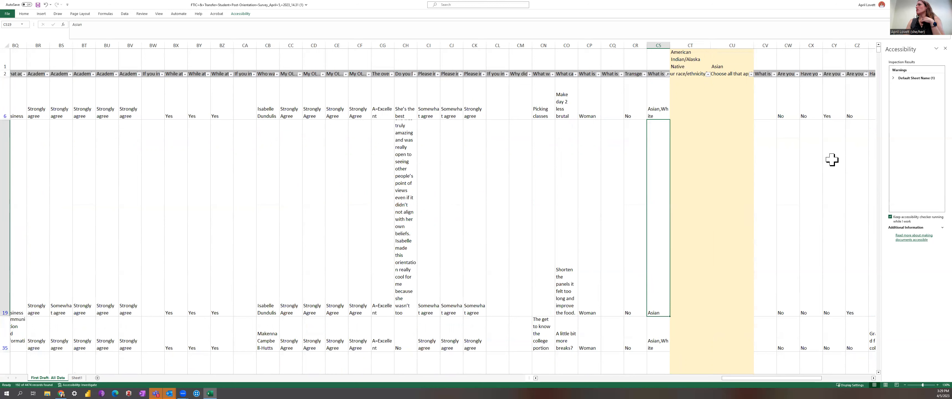
left_click(733, 97)
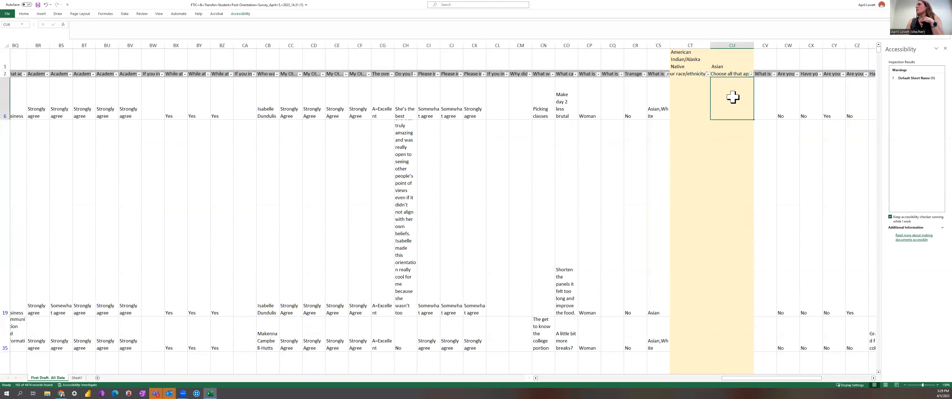
left_click(690, 104)
left_click(698, 208)
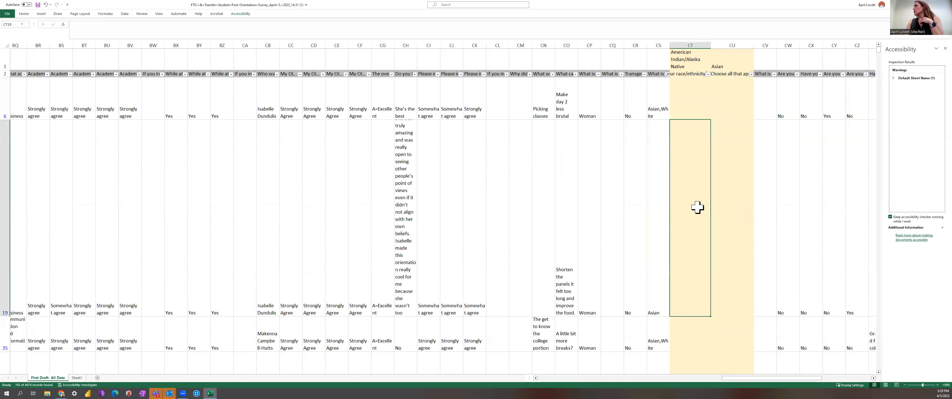
left_click(739, 107)
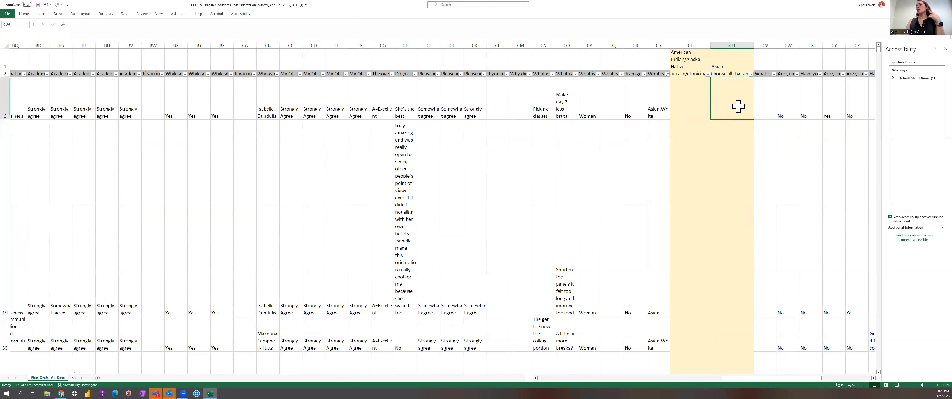
type("X")
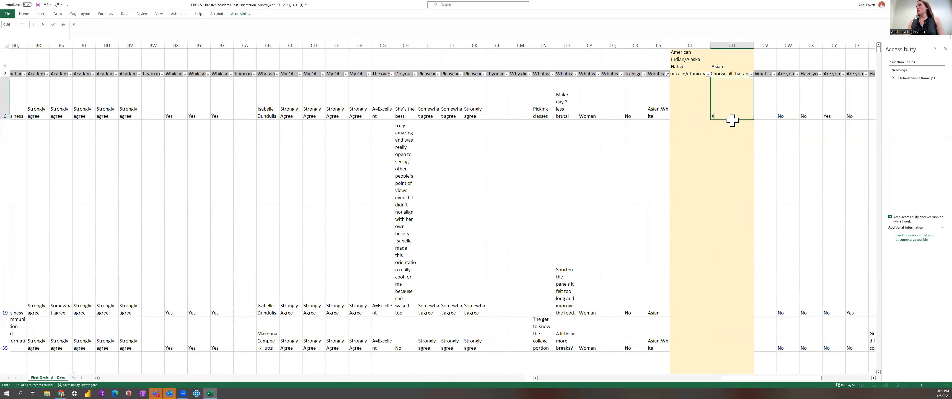
key("Return")
left_click(743, 114)
mouse_move(754, 119)
left_mouse_down()
mouse_move(732, 379)
mouse_move(737, 296)
left_mouse_up()
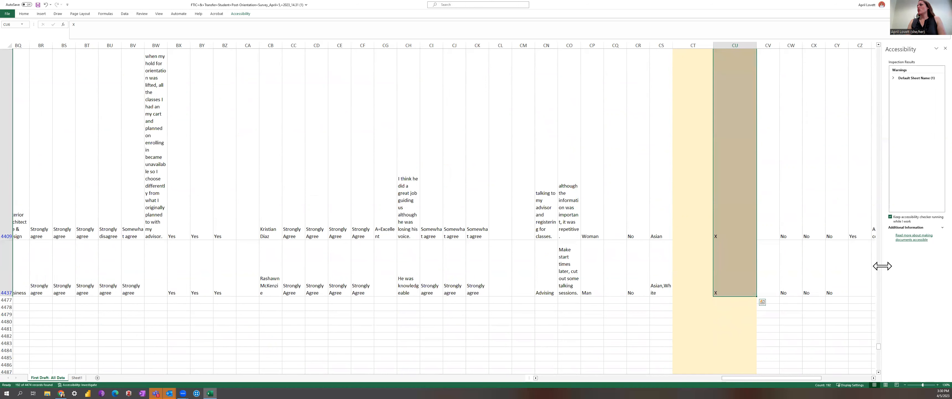
left_click_drag(879, 346, 930, 142)
left_click_drag(923, 102, 883, 43)
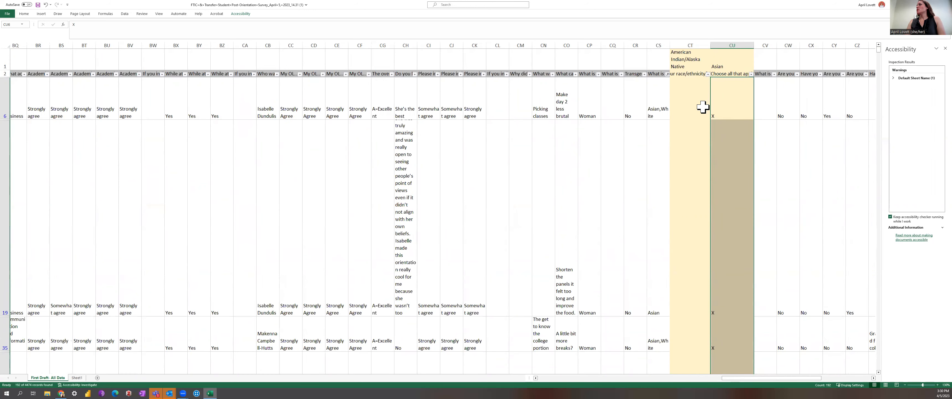
Shade the filtered race/ethnicity column cells with a light blue fill.
left_click(667, 74)
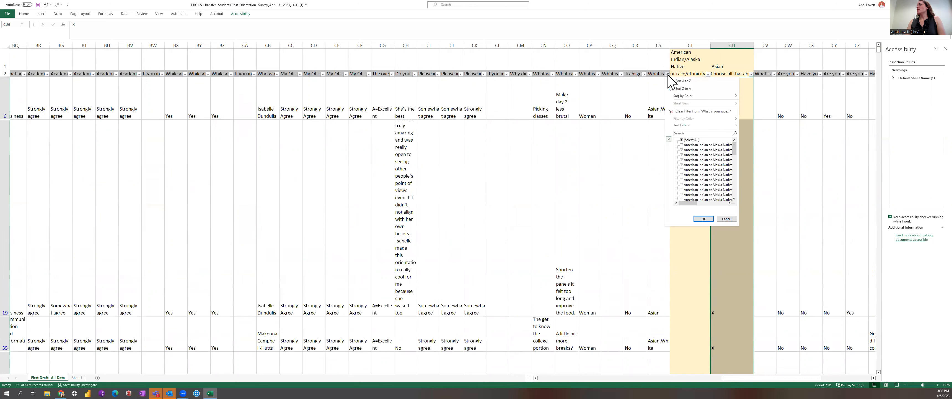
left_click(657, 91)
left_click(657, 57)
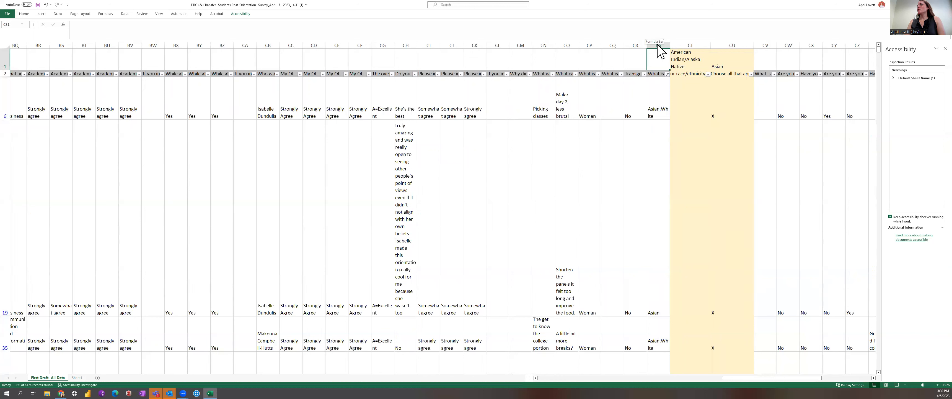
left_click(658, 46)
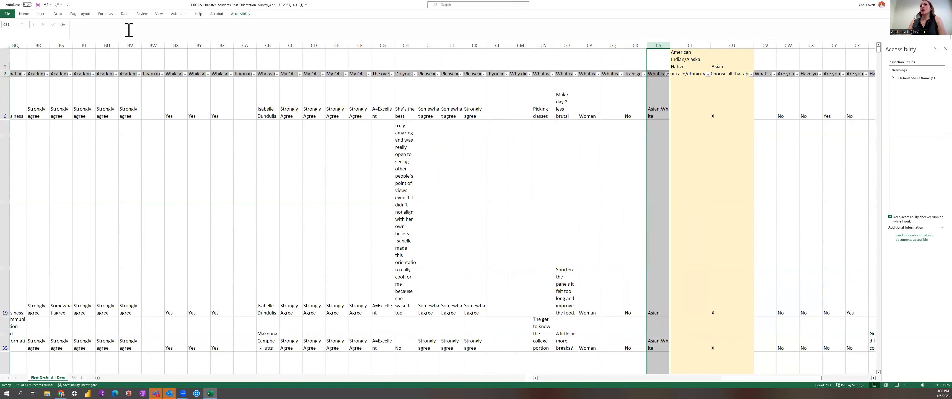
left_click(25, 13)
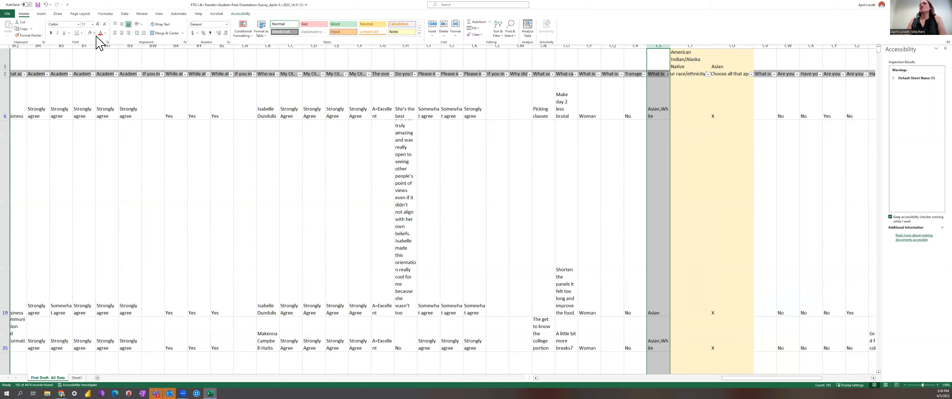
left_click(95, 33)
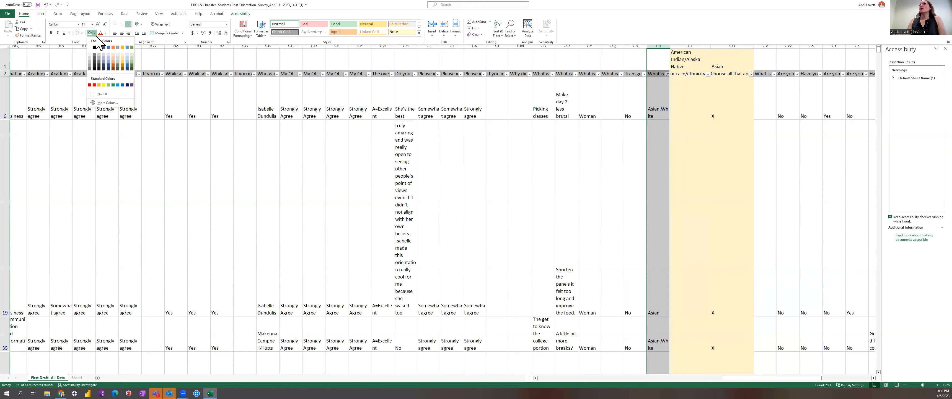
left_click(109, 54)
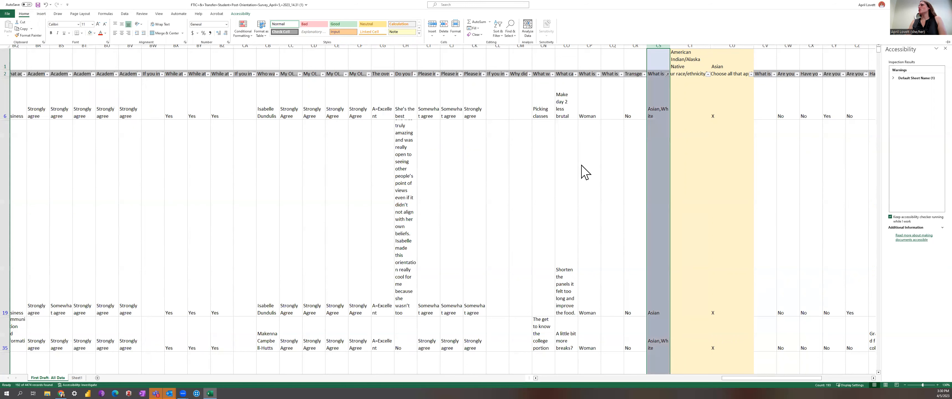
Clear the race/ethnicity filter by selecting all values so every response shows again.
left_click(723, 106)
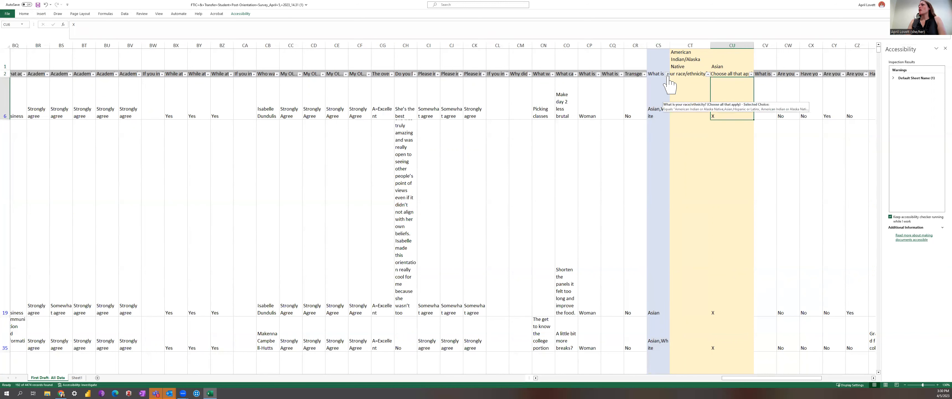
left_click(668, 74)
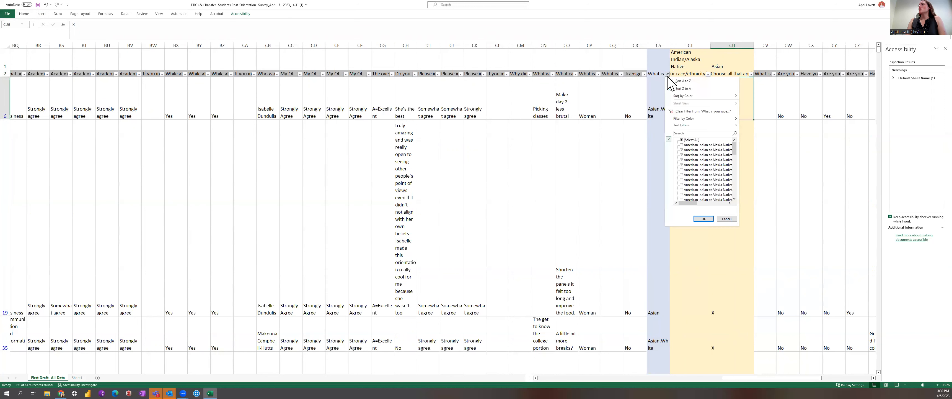
left_click(682, 140)
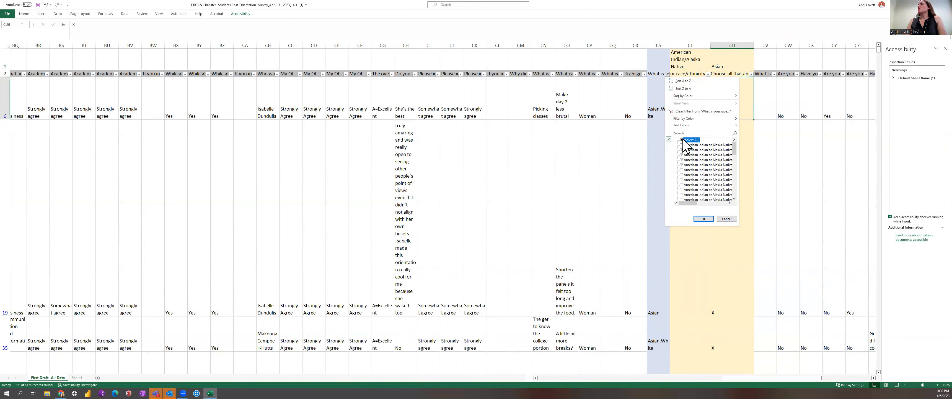
left_click(703, 218)
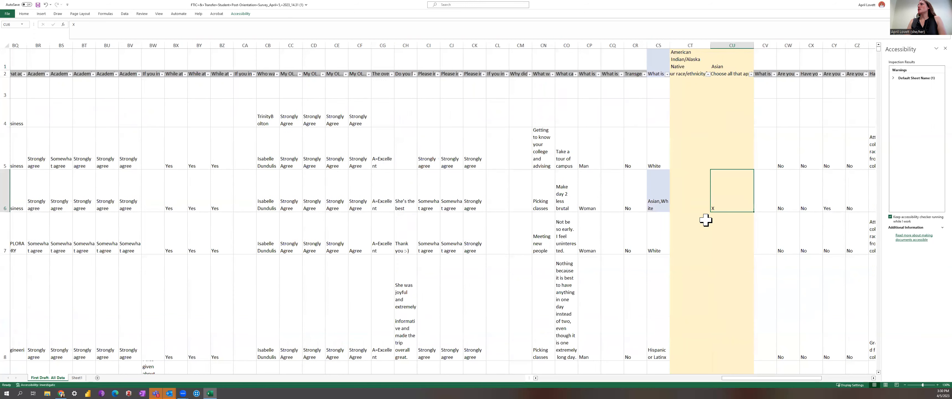
Filter the American Indian/Alaska Native column to rows marked X and replace the first X with Yes.
left_click(691, 157)
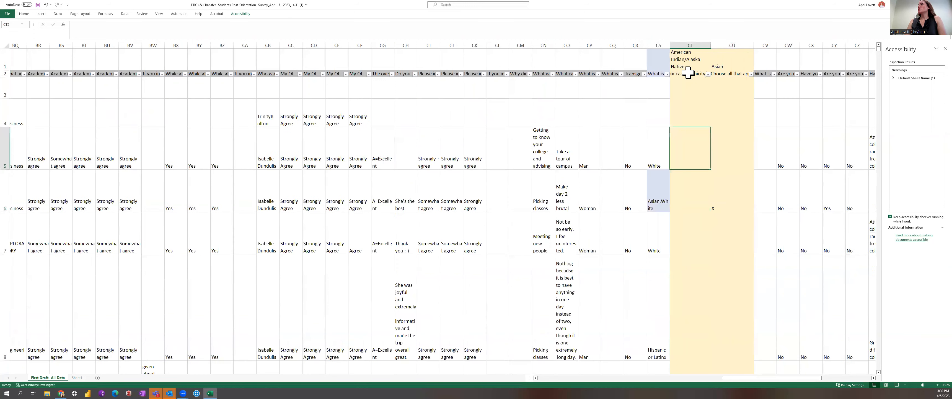
left_click(693, 45)
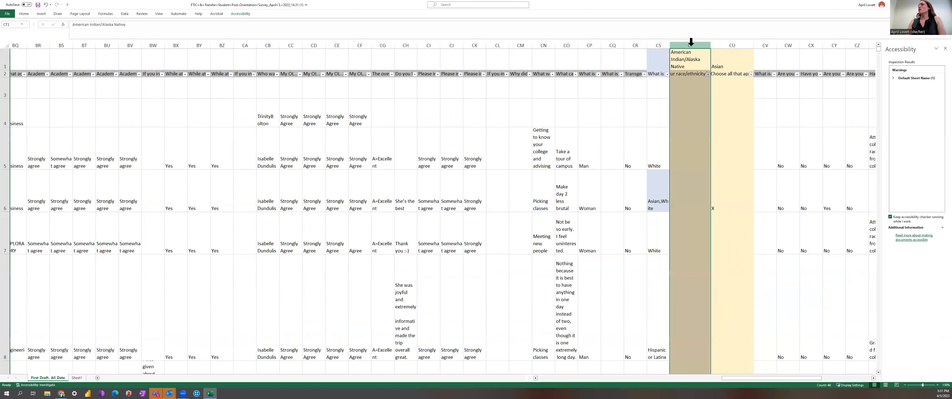
left_click(708, 74)
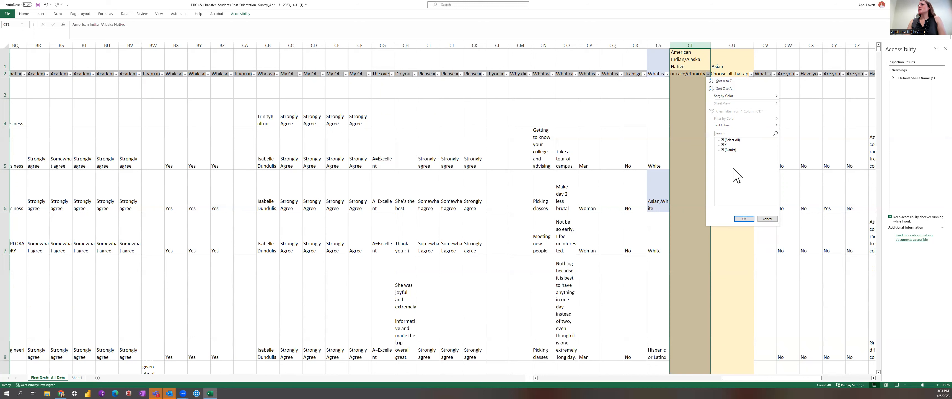
left_click(722, 140)
left_click(723, 145)
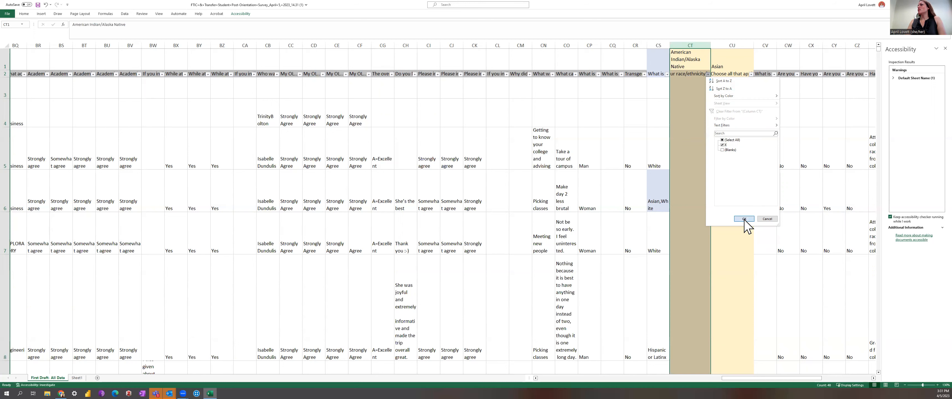
left_click(744, 218)
left_click(707, 130)
type("Yes")
key("Return")
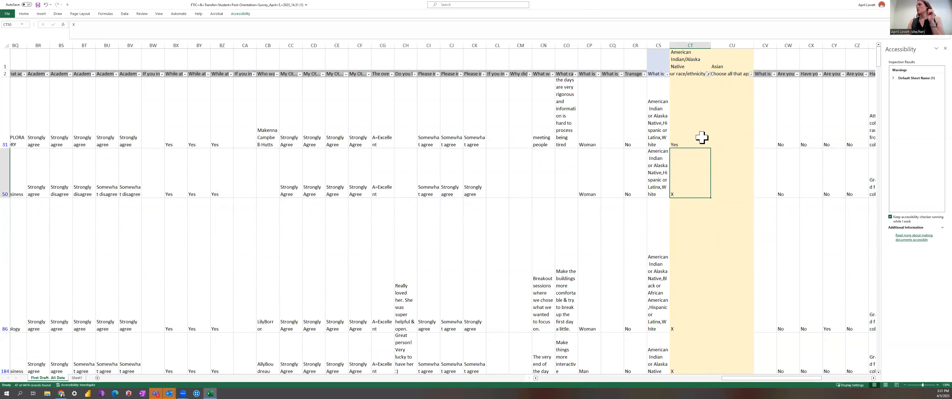
Fill Yes down through all filtered rows of the American Indian/Alaska Native column.
left_click(695, 131)
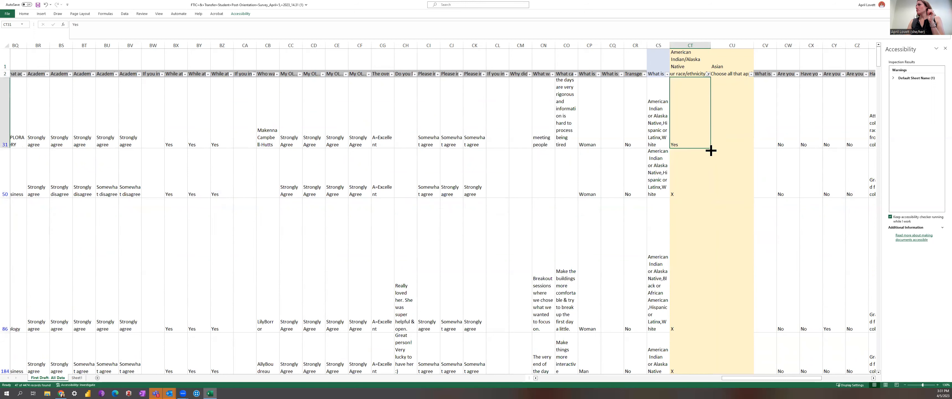
left_click_drag(712, 149, 704, 245)
left_click_drag(880, 300, 782, 68)
scroll(749, 85, "up", 1)
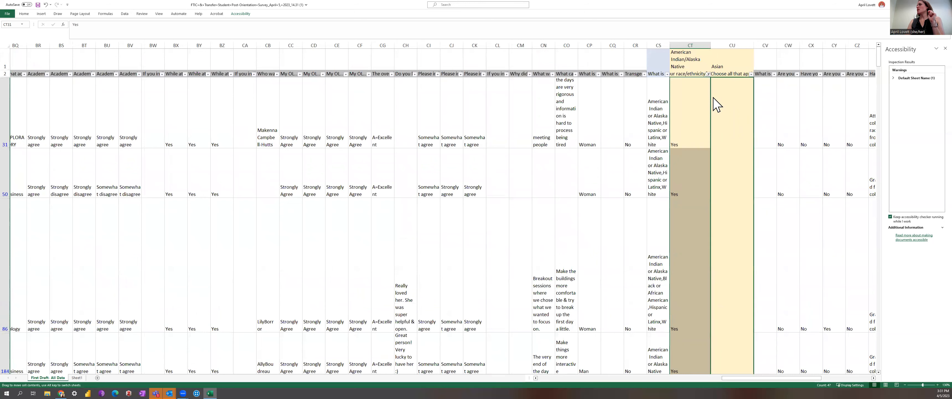
left_click_drag(714, 98, 712, 99)
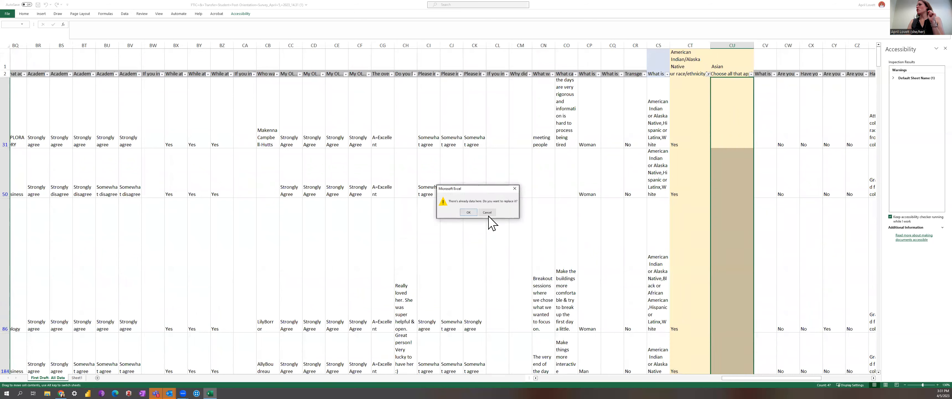
left_click(484, 212)
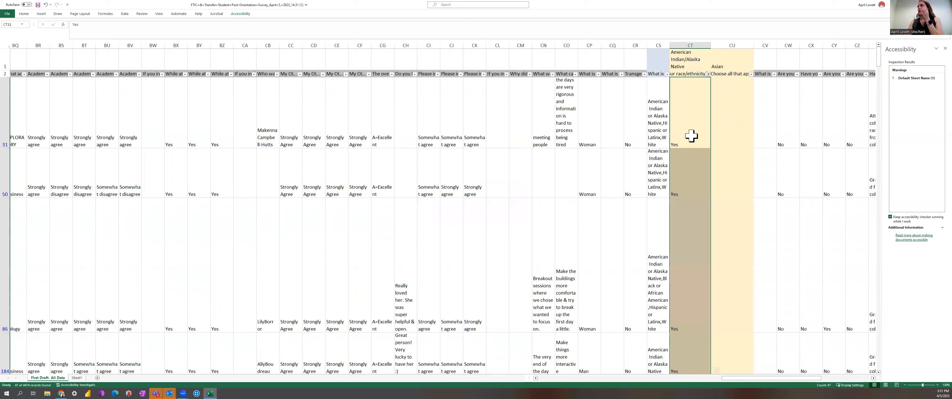
Filter the American Indian/Alaska Native column to show only blank cells.
left_click(707, 74)
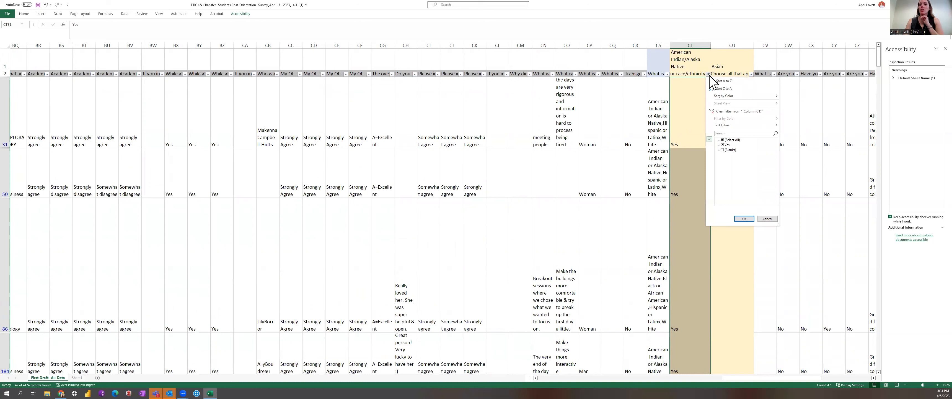
left_click(723, 140)
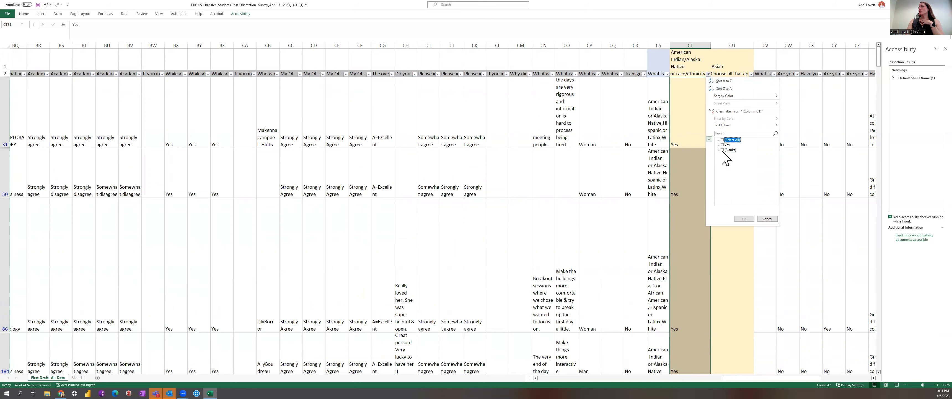
left_click(723, 150)
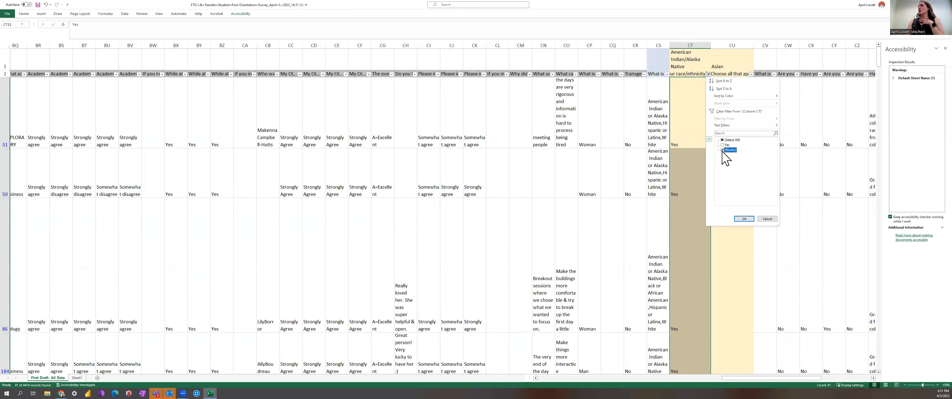
left_click(745, 219)
Enter No in the first blank American Indian/Alaska Native cell and fill it down through all filtered rows.
left_click(690, 89)
type("No")
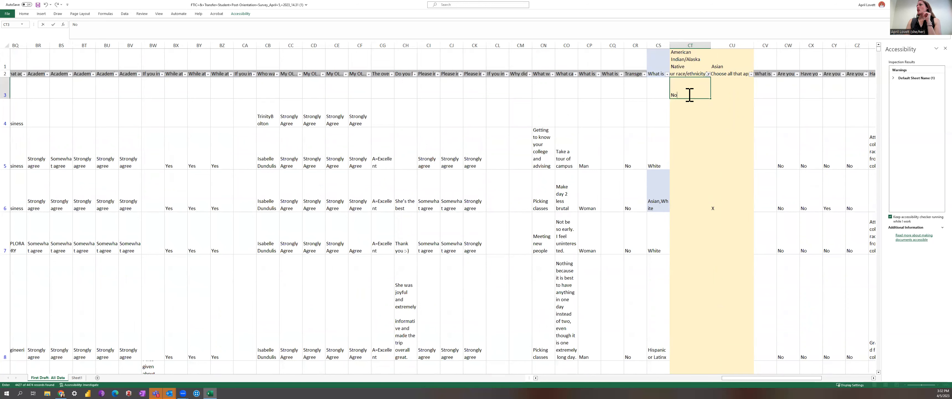
key("ctrl+Return")
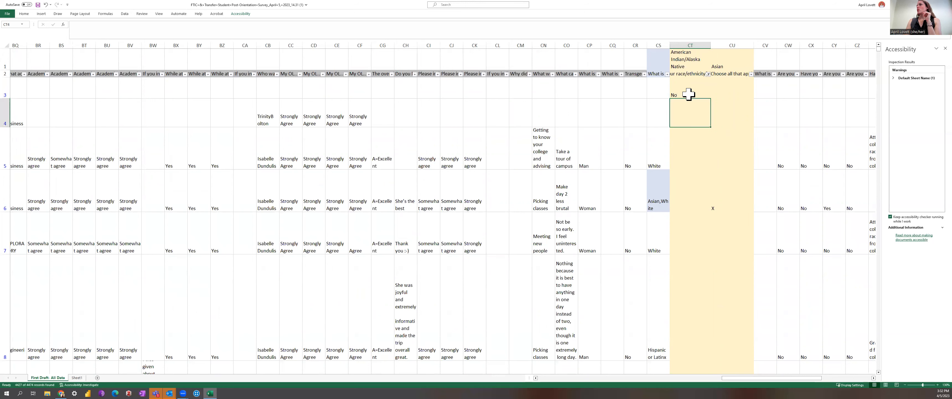
left_click_drag(711, 99, 695, 167)
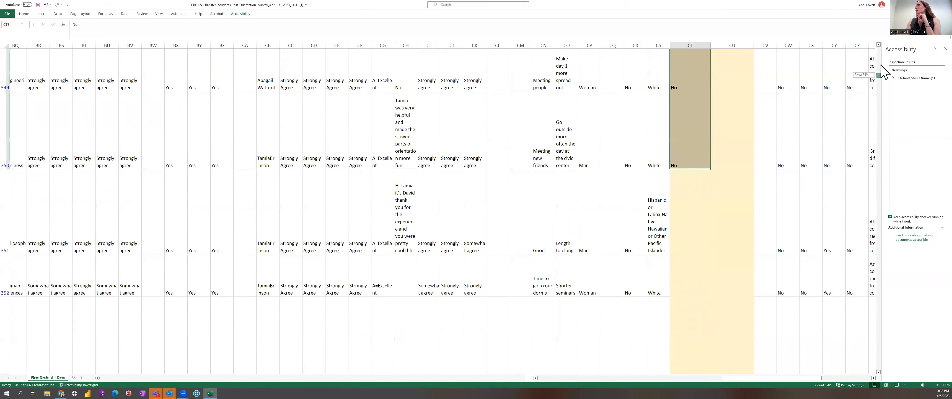
left_click_drag(879, 75, 881, 51)
left_click(703, 159)
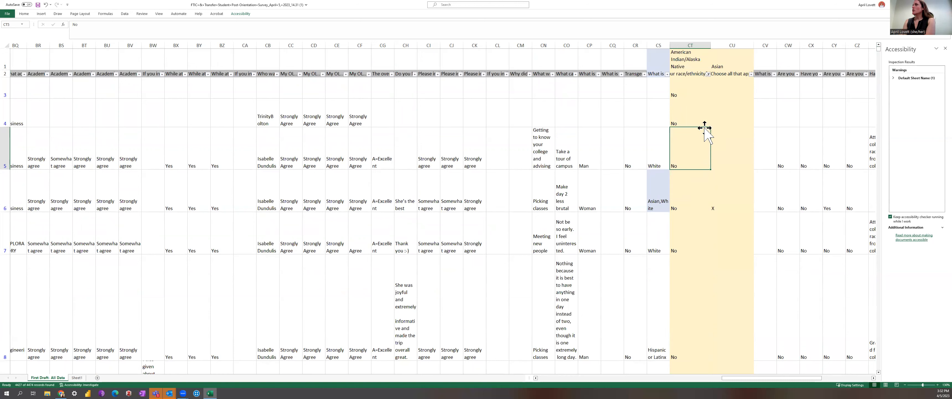
Clear the American Indian/Alaska Native column filter by selecting all values.
left_click(708, 74)
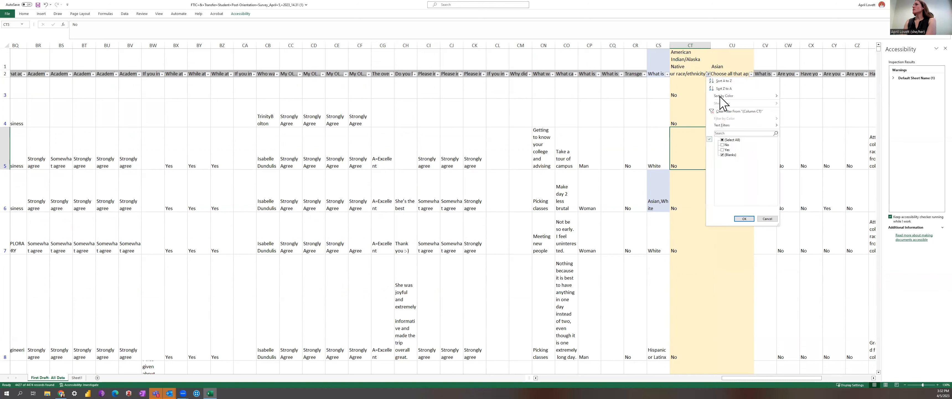
left_click(723, 145)
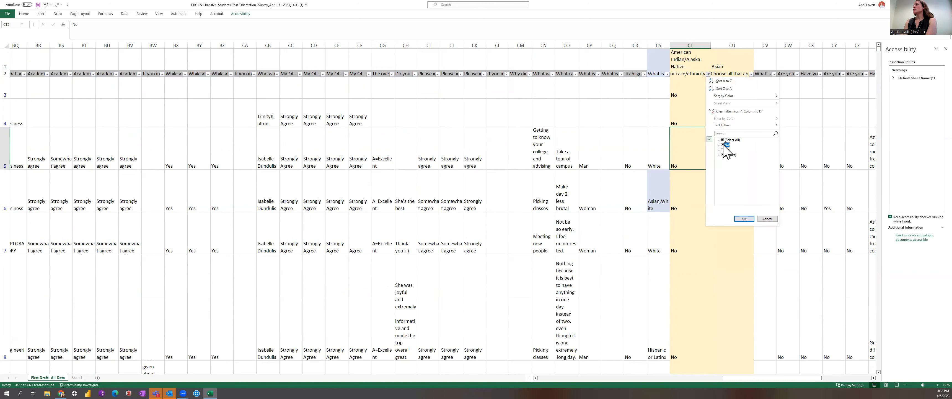
left_click(722, 145)
left_click(723, 150)
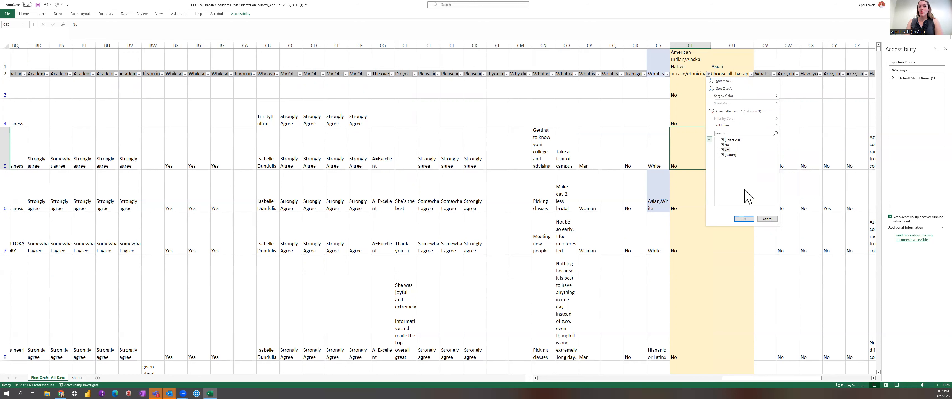
left_click(744, 219)
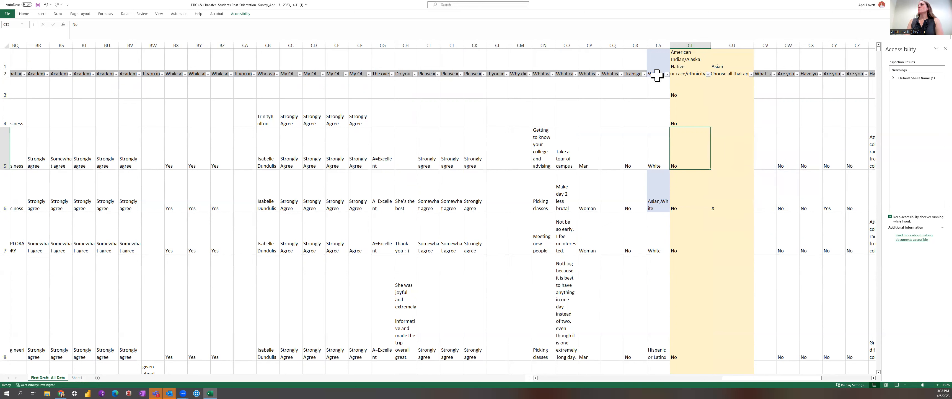
Fill the entire race/ethnicity column with the light blue color.
left_click(658, 61)
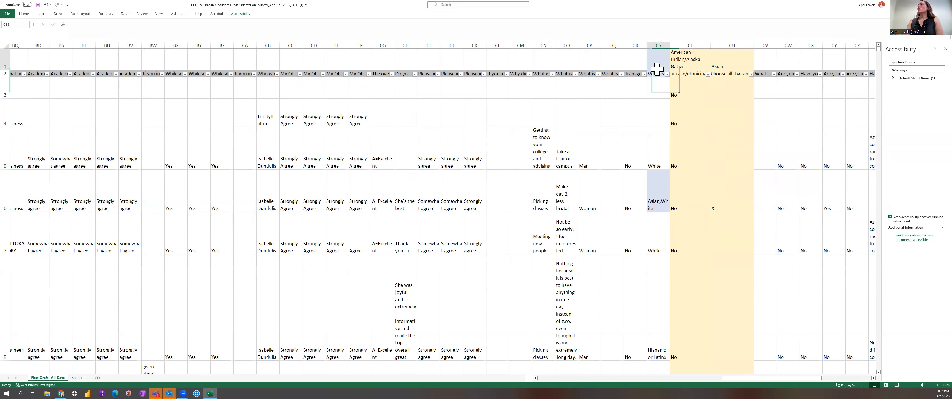
left_click(659, 45)
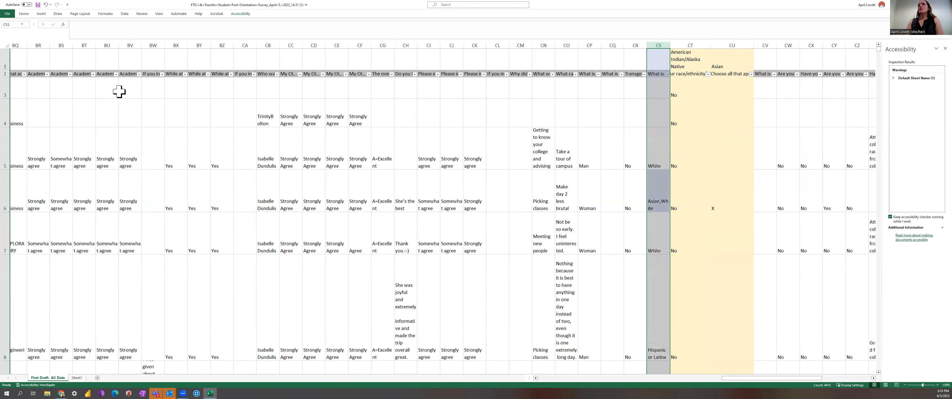
left_click(29, 15)
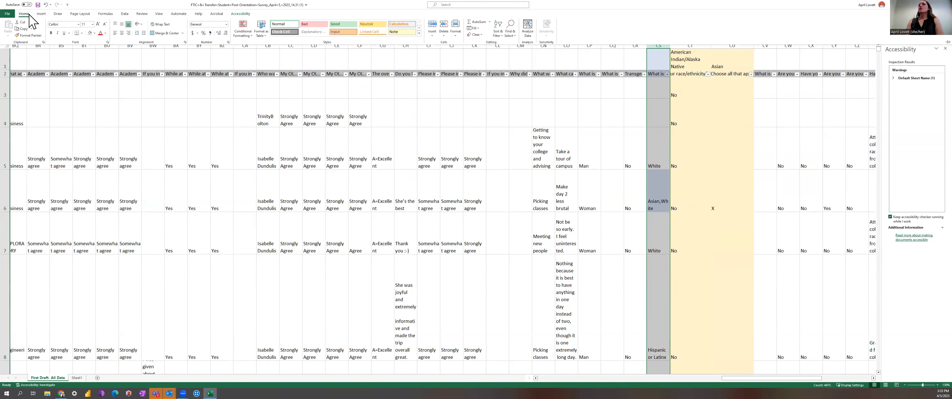
left_click(92, 33)
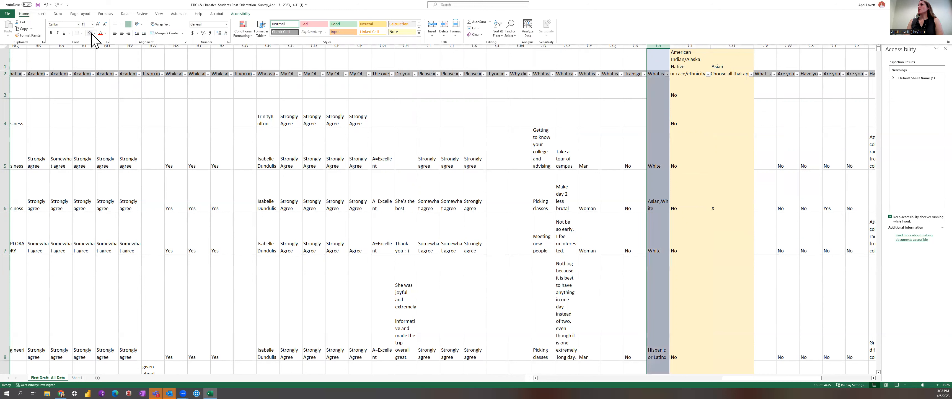
left_click(720, 188)
left_click(717, 183)
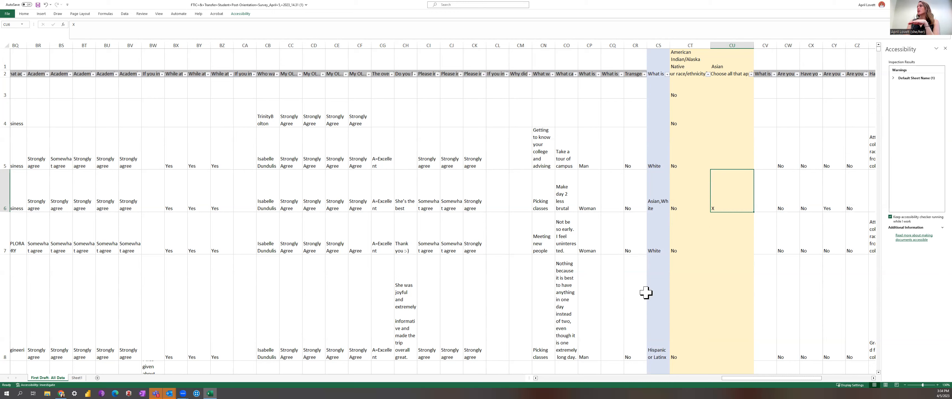
left_click(874, 377)
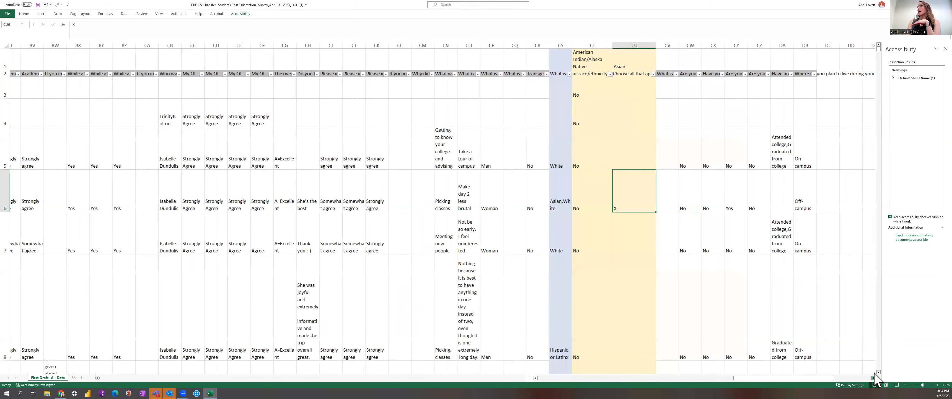
Review the open-ended responses about what could improve orientation, reading each comment in the column.
left_click(873, 378)
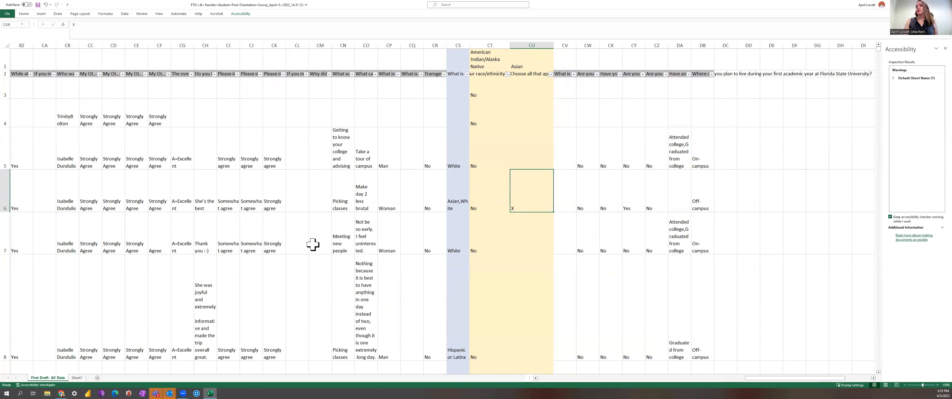
left_click(374, 288)
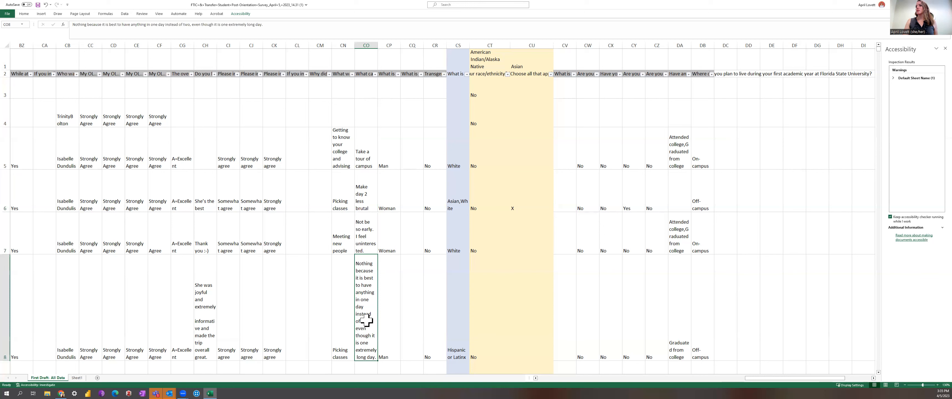
left_click(372, 240)
left_click(372, 190)
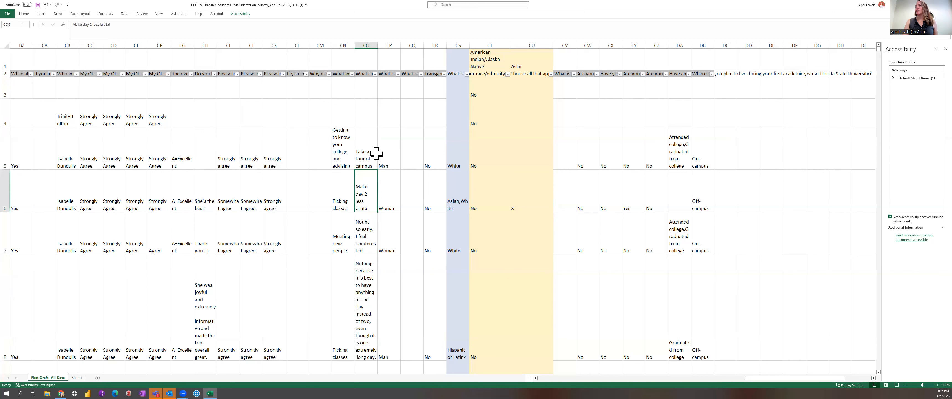
left_click(376, 154)
left_click(367, 186)
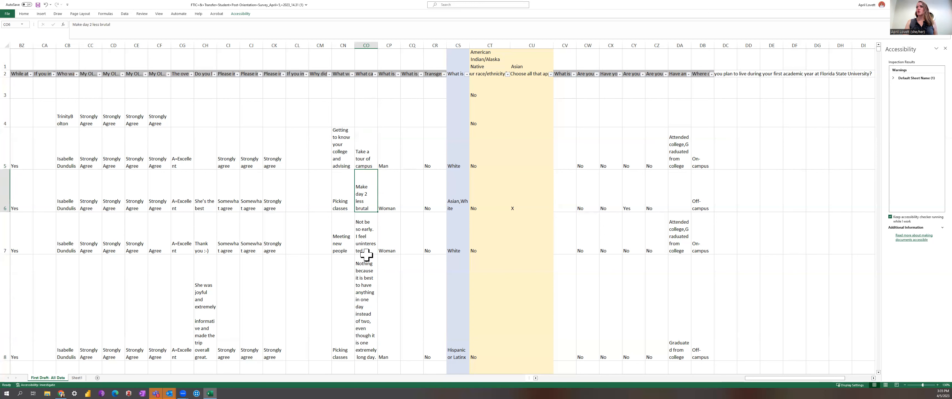
left_click(368, 300)
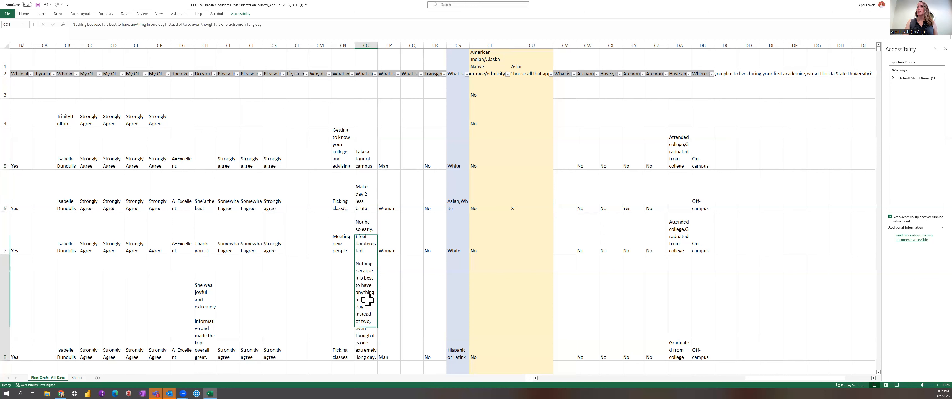
left_click(367, 73)
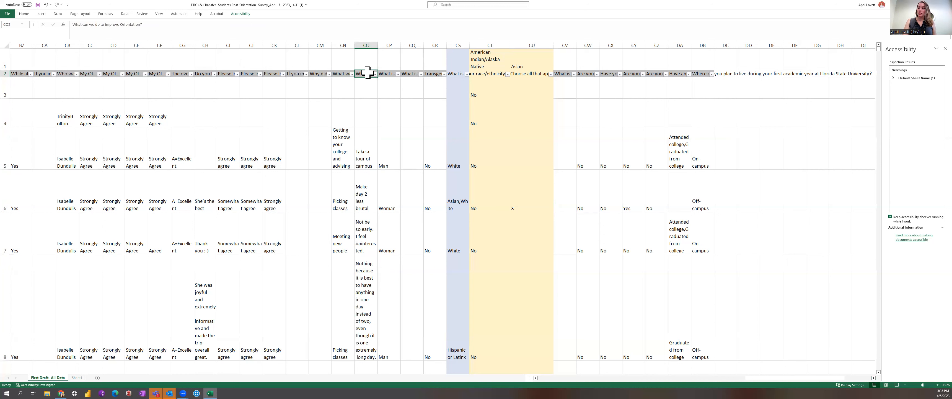
Insert a new blank column right after the orientation improvement comments column.
left_click(381, 91)
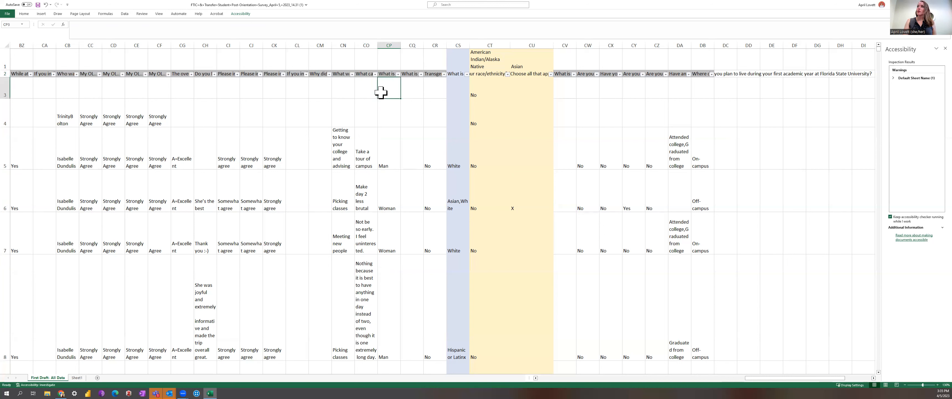
left_click(389, 44)
right_click(390, 42)
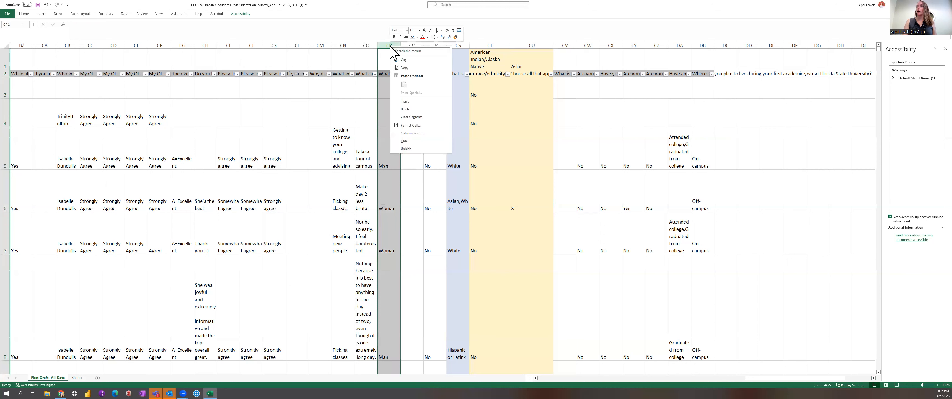
left_click(411, 101)
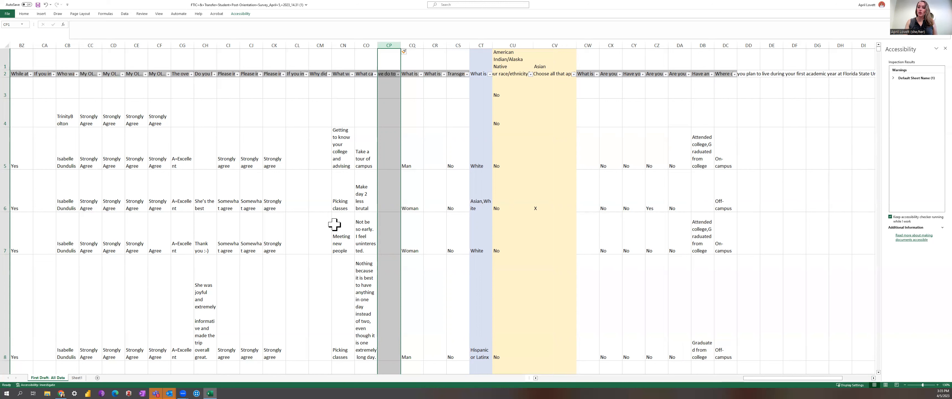
Enter Tour in the new column as the theme for the first respondent's improvement comment.
left_click(389, 152)
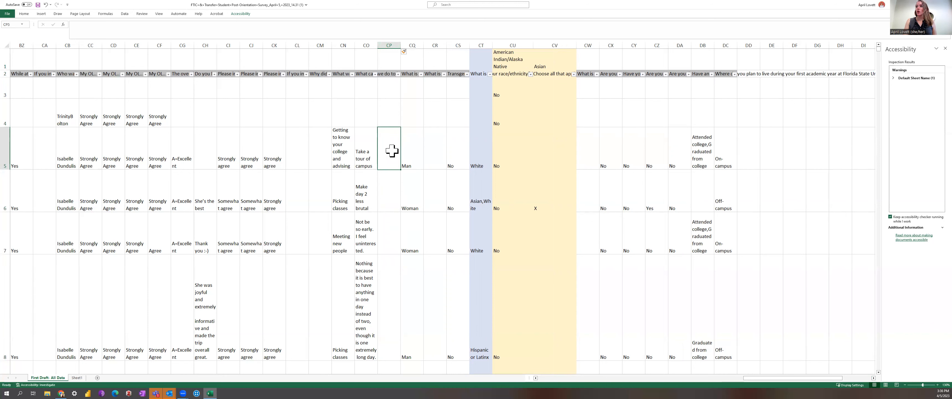
left_click(393, 192)
left_click(392, 229)
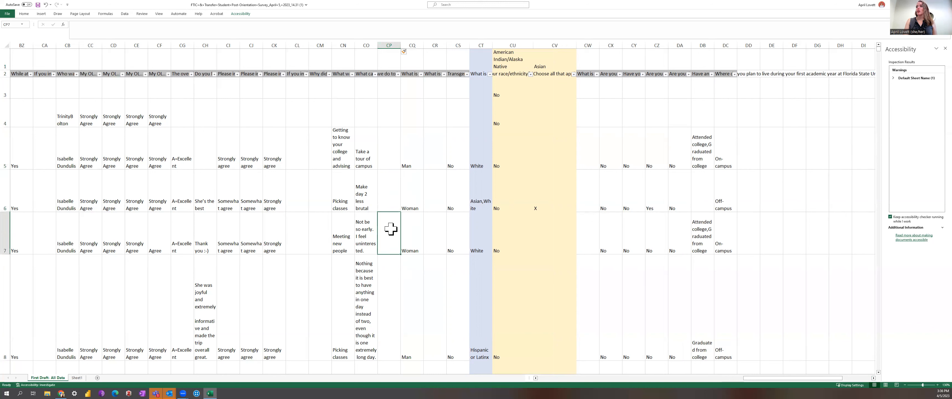
left_click(387, 200)
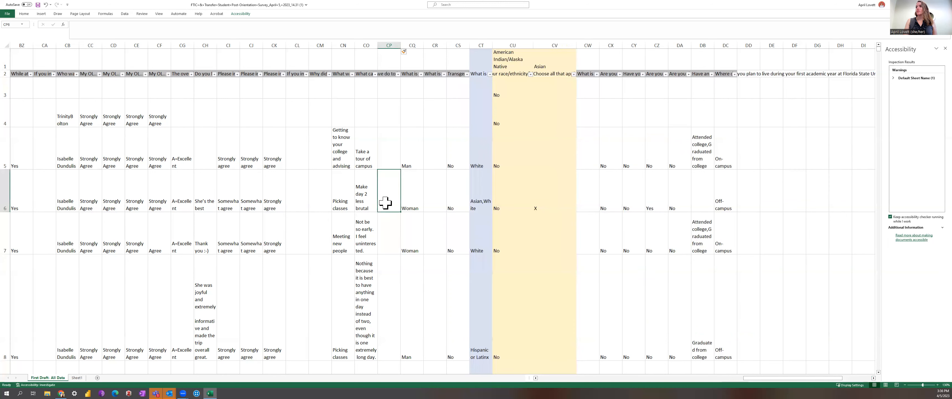
left_click(388, 149)
type("Tour")
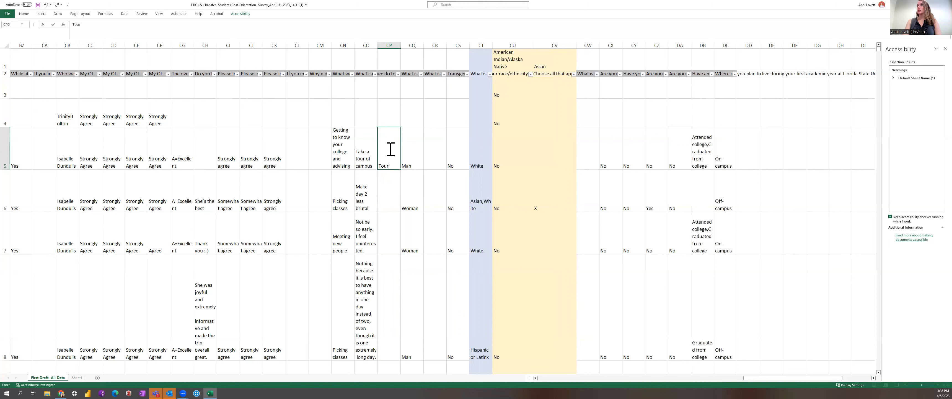
Fill the entire new theme column with a light tan color.
left_click(367, 73)
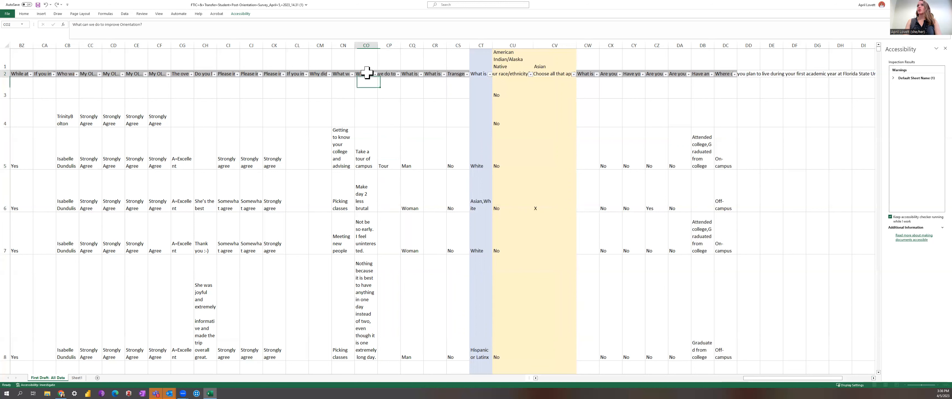
left_click(391, 46)
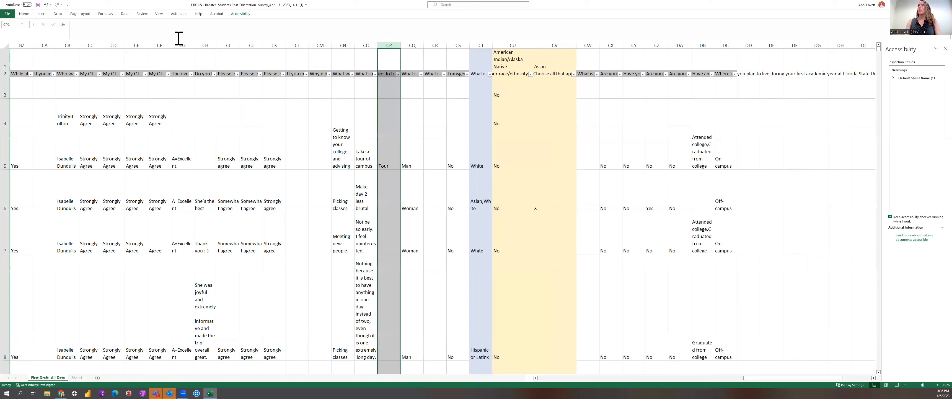
left_click(42, 14)
left_click(23, 13)
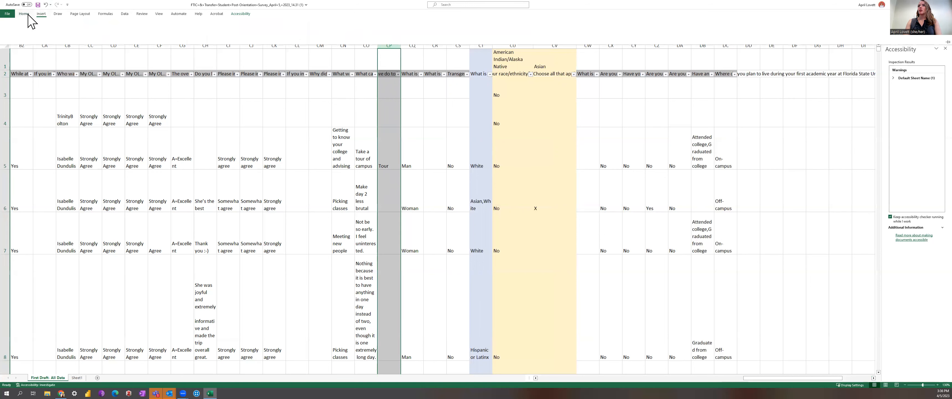
left_click(95, 33)
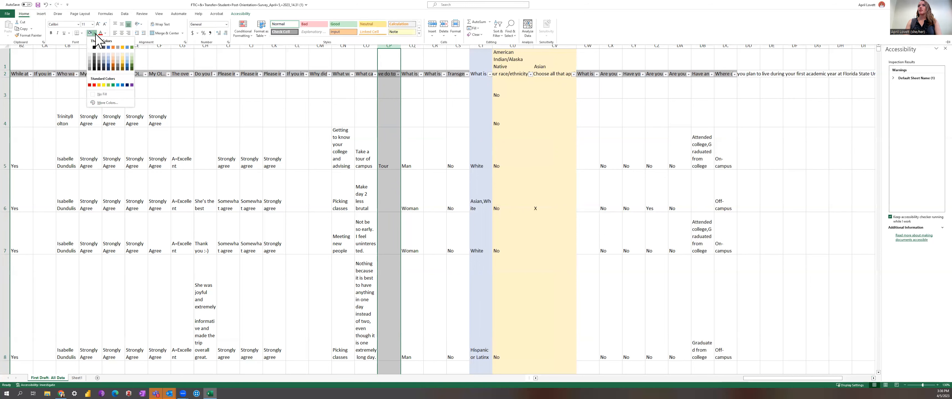
left_click(123, 55)
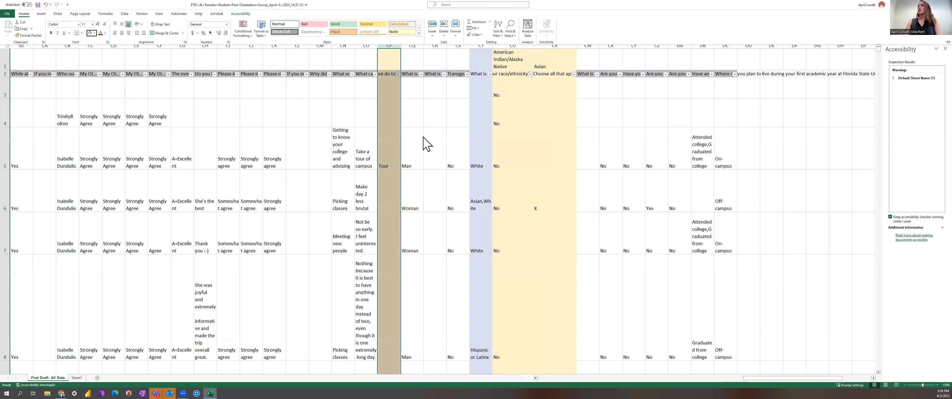
left_click(414, 142)
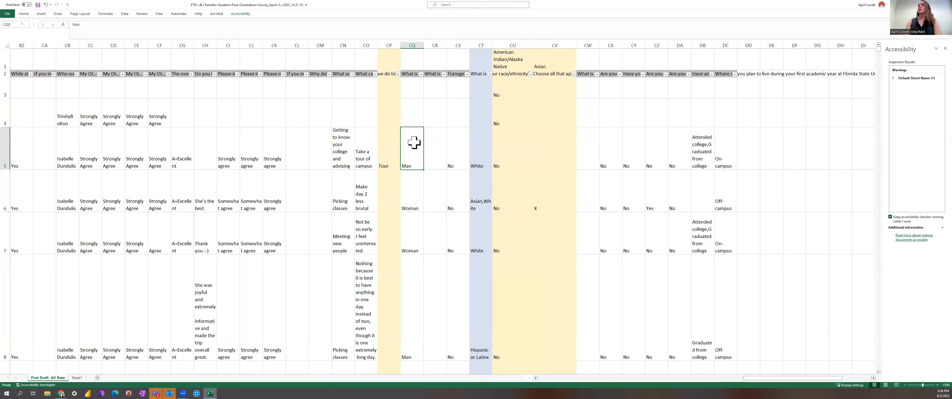
Enter the themes No early start and Keep one day orientation for the next two respondents' comments.
left_click(396, 209)
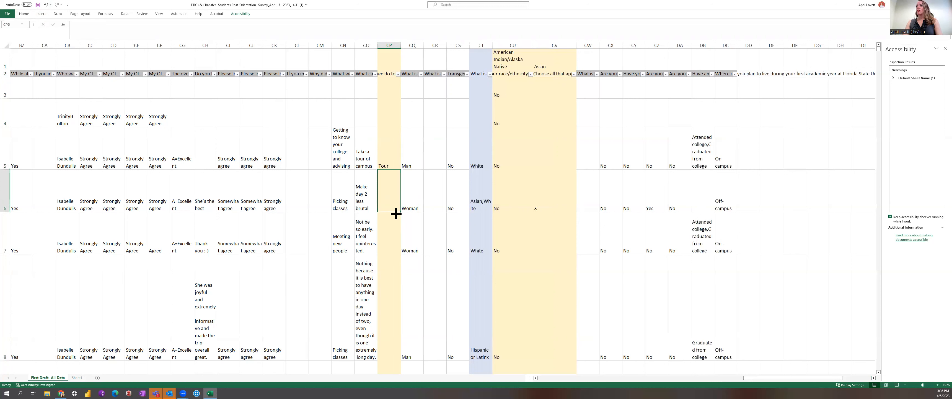
left_click(390, 232)
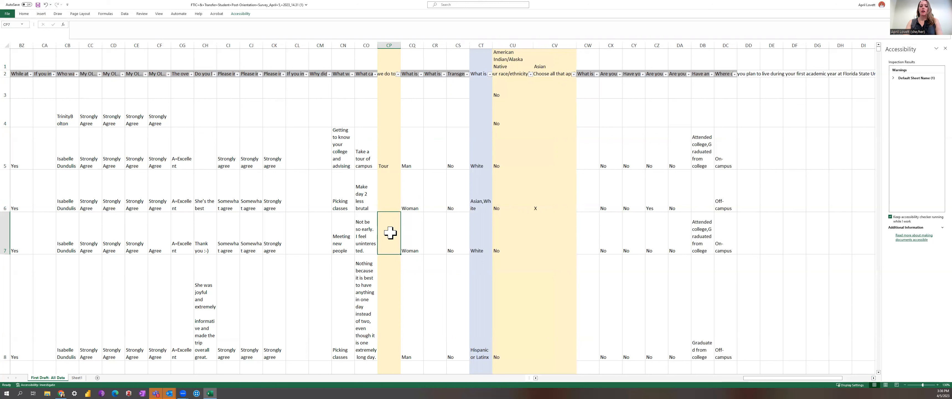
double_click(390, 232)
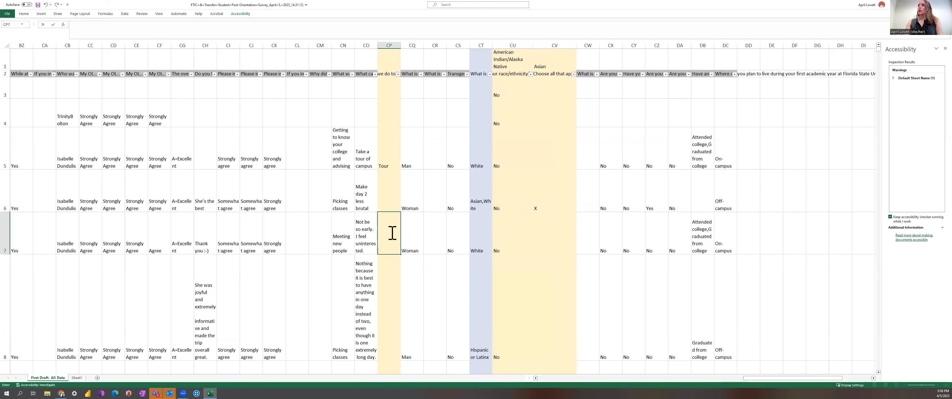
type("No early start")
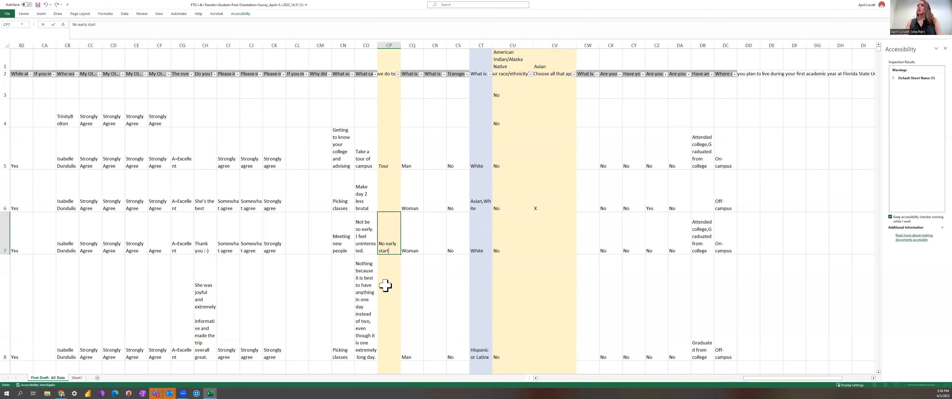
key("Return")
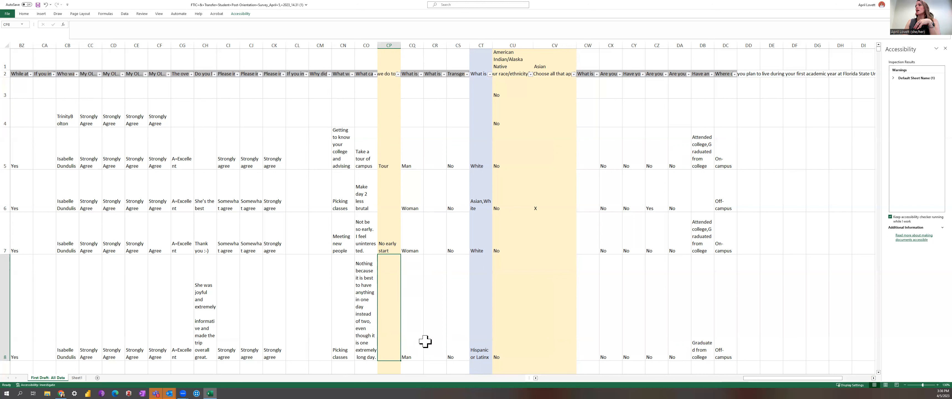
type("Keep one day orientation")
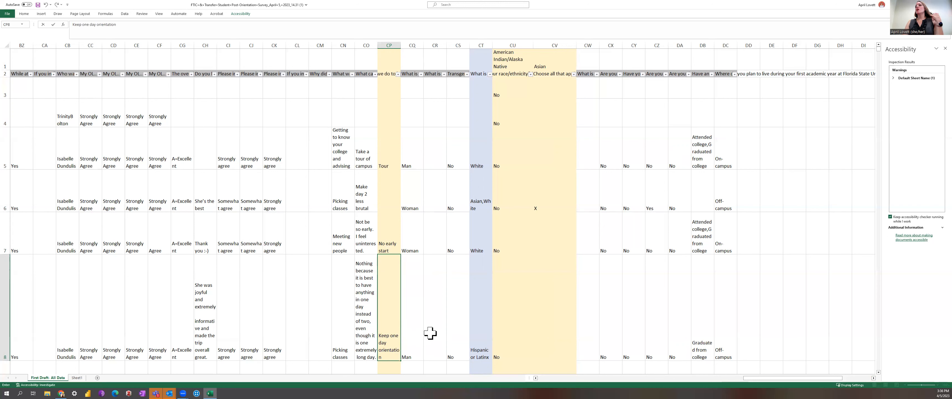
left_click(430, 333)
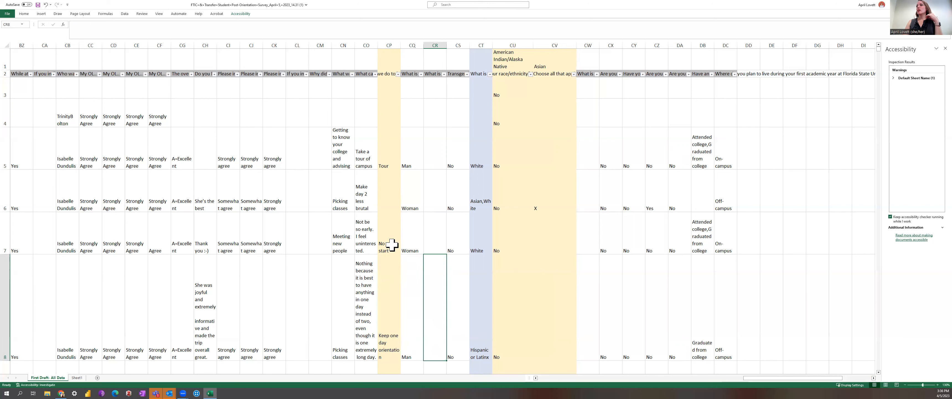